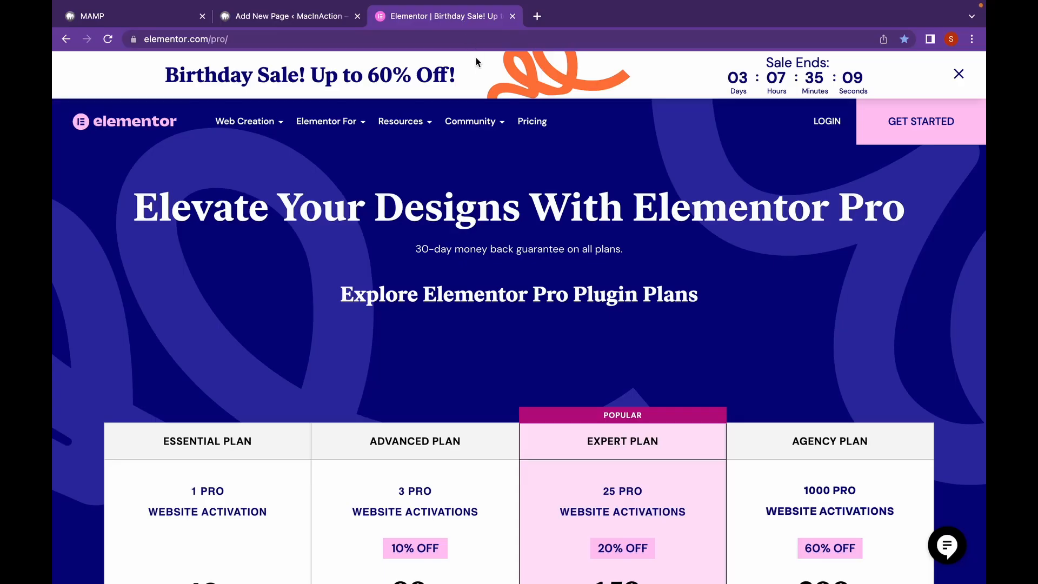
Step: Review the Elementor Pro plans' prices and features, view the Advanced plan's checkout page and close it without purchasing
mouse_move(471, 118)
scroll(479, 167, down, 3)
scroll(479, 164, down, 2)
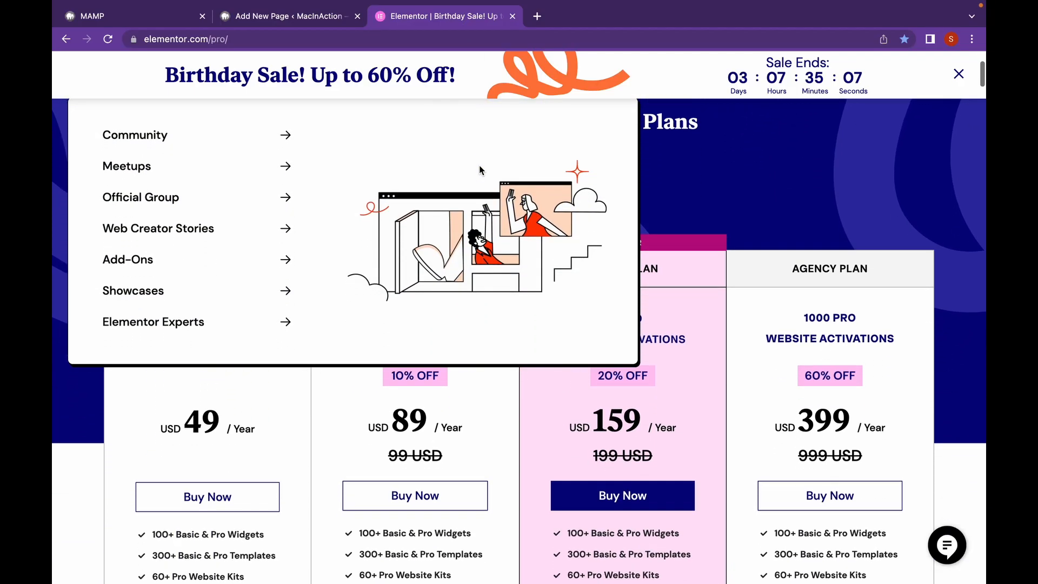
scroll(687, 196, down, 1)
scroll(687, 200, down, 3)
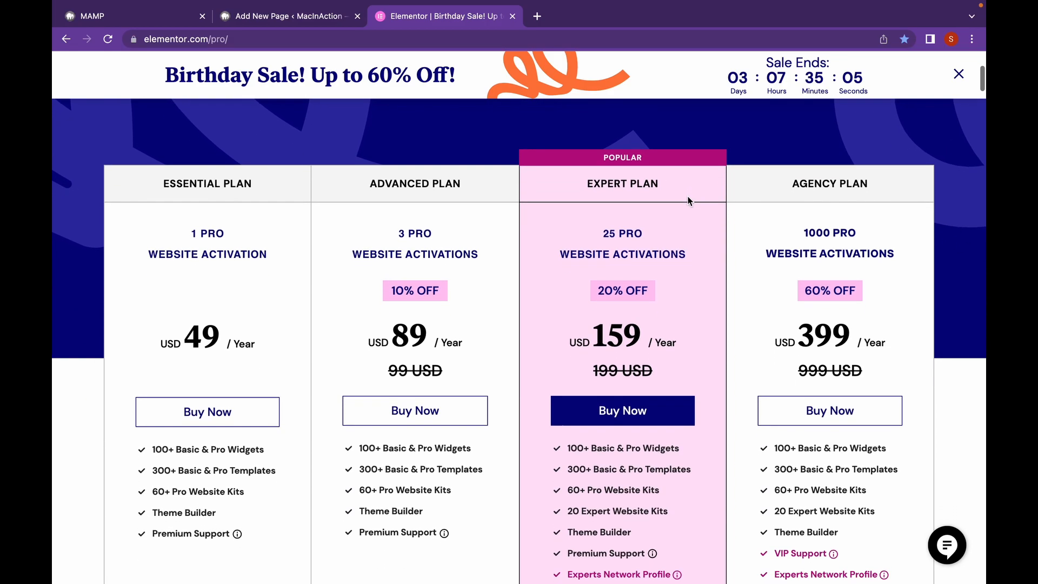
scroll(688, 199, up, 1)
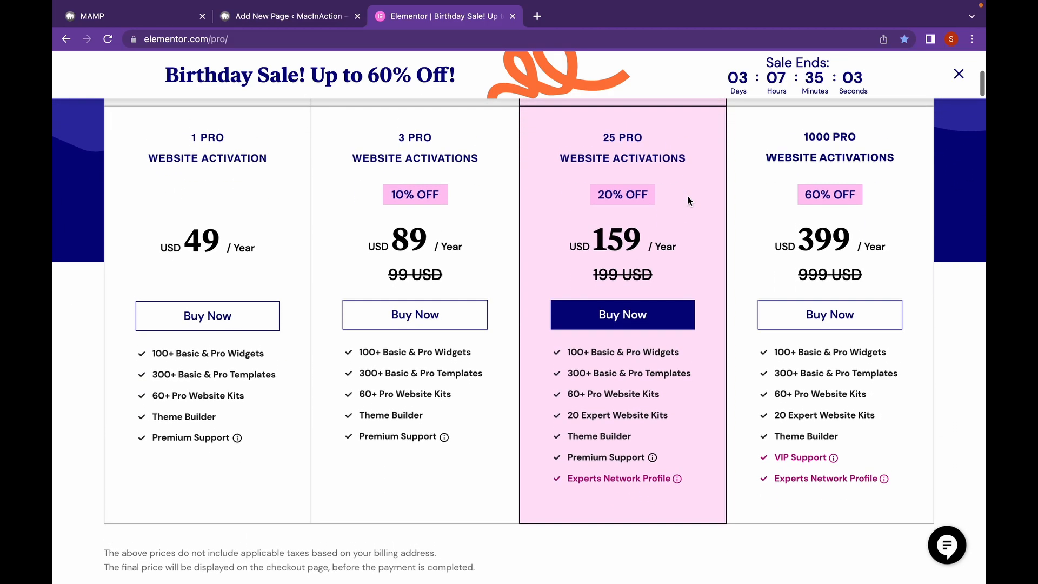
click(467, 320)
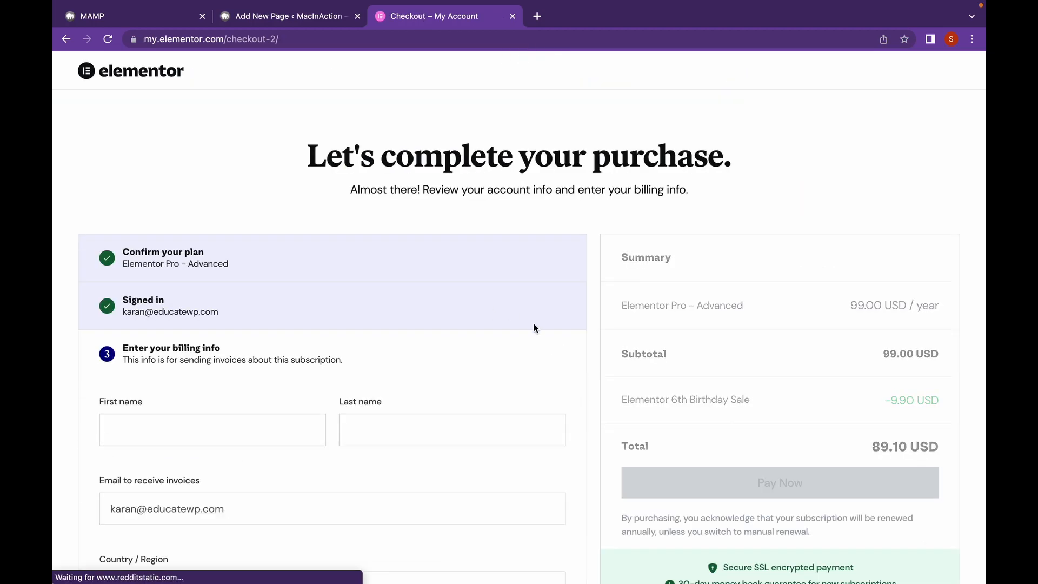
click(512, 16)
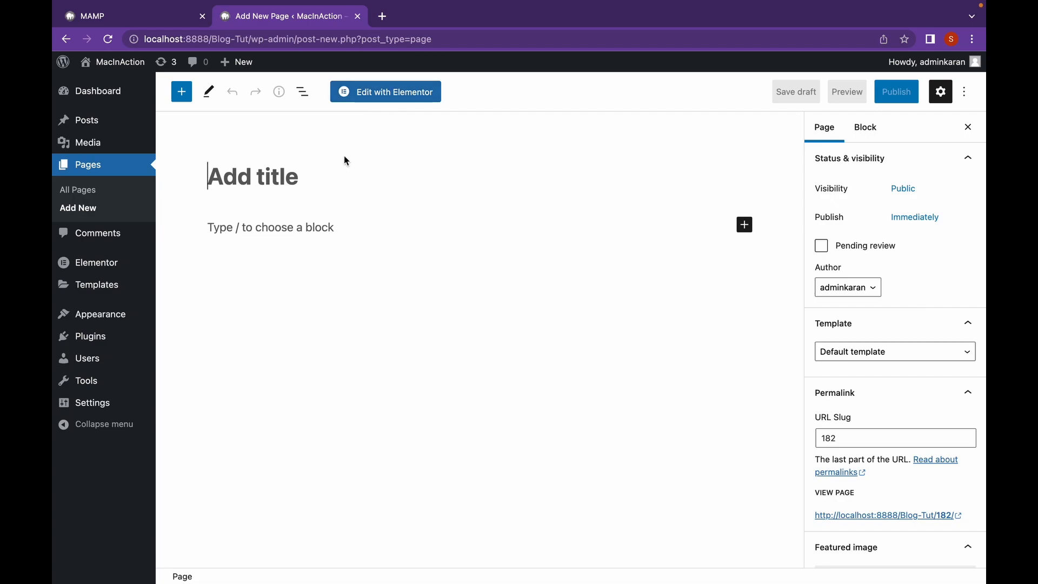
Step: Title the new WordPress page "page-2", save it as a draft and open it in the Elementor editor
text(pa)
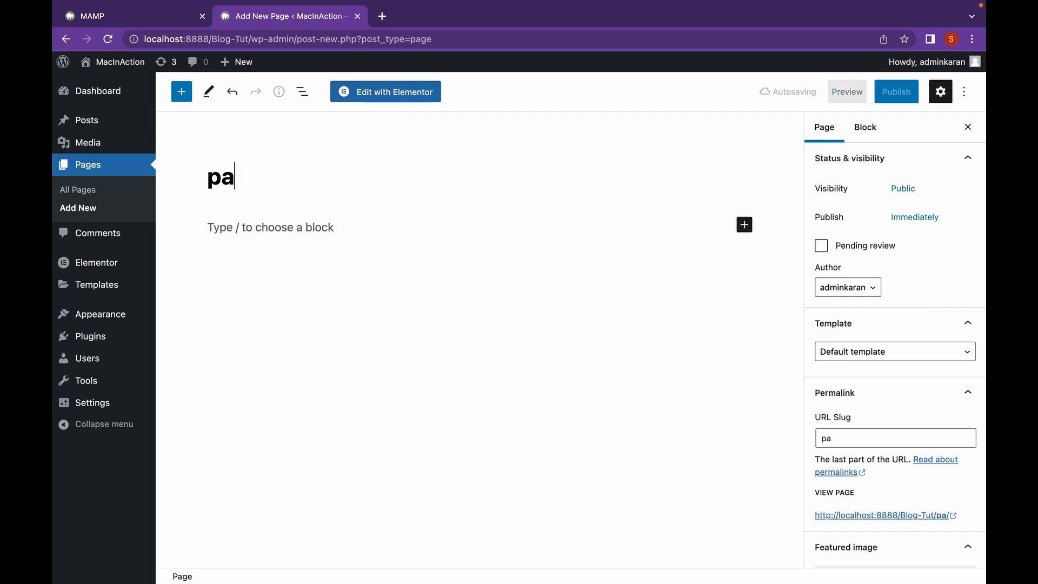
text(ge-2)
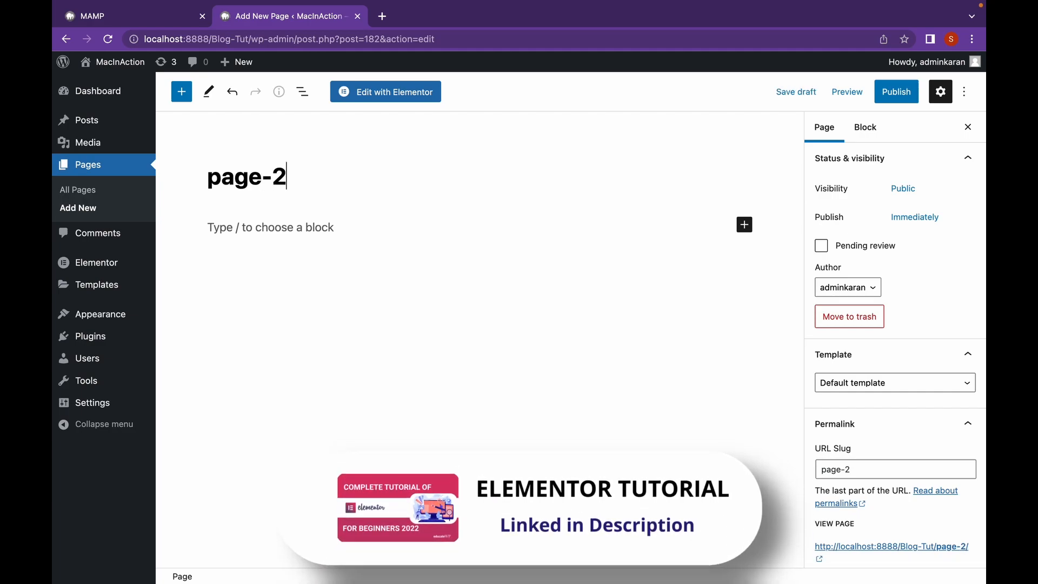
click(799, 92)
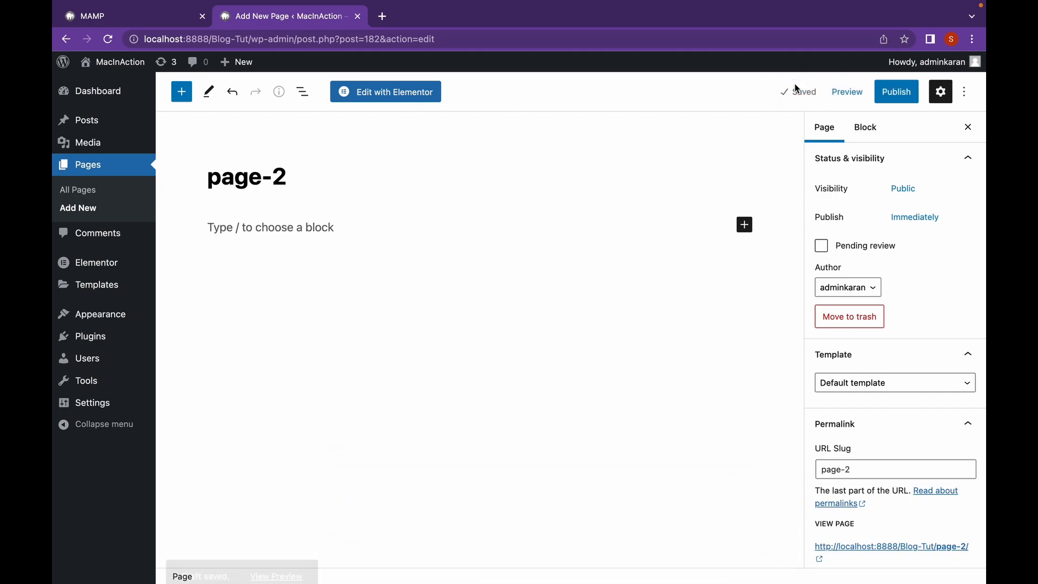
click(415, 92)
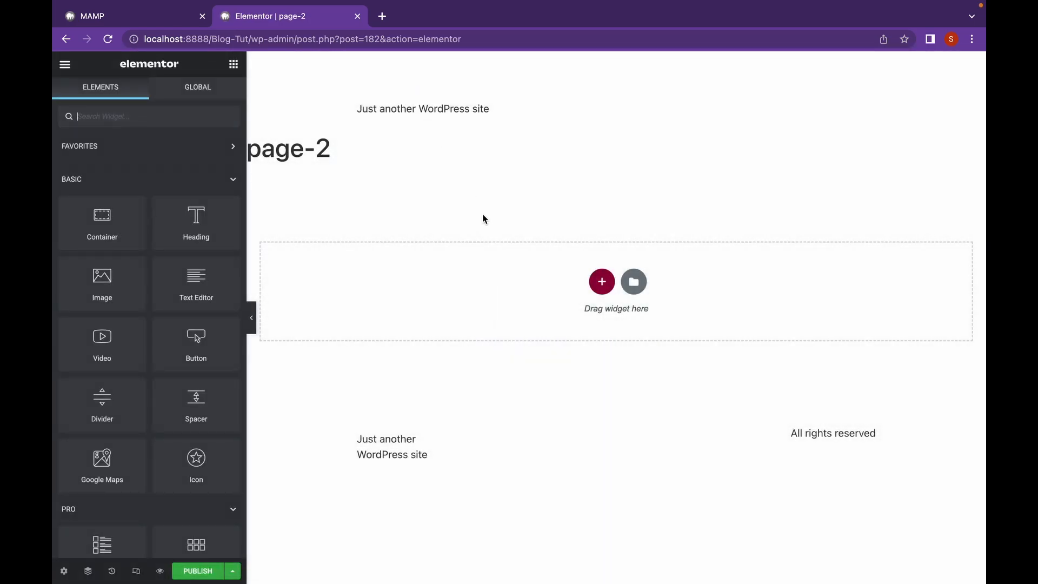
Step: Set the page layout of page-2 to Elementor Canvas
click(61, 569)
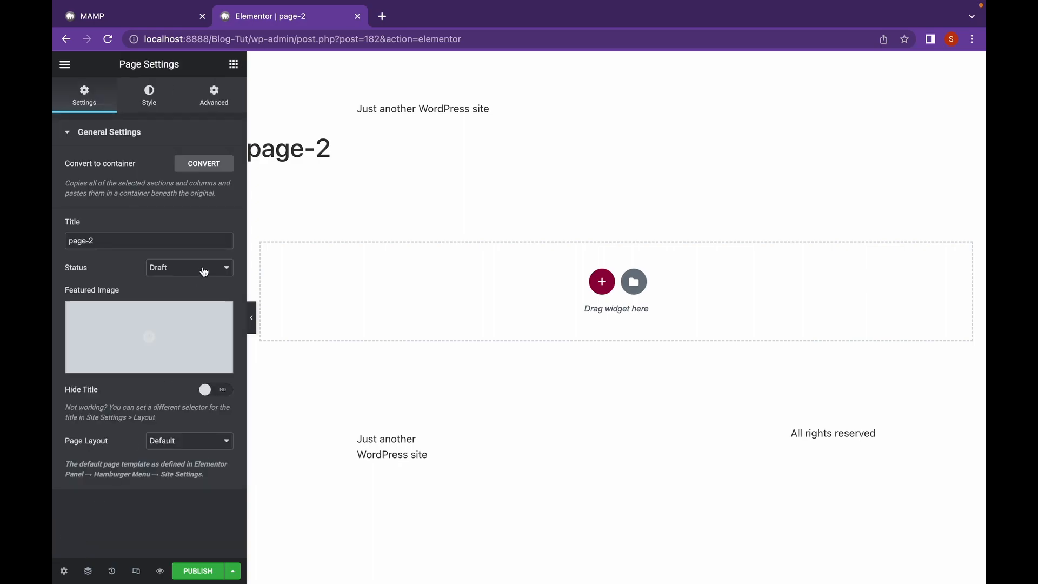
click(227, 446)
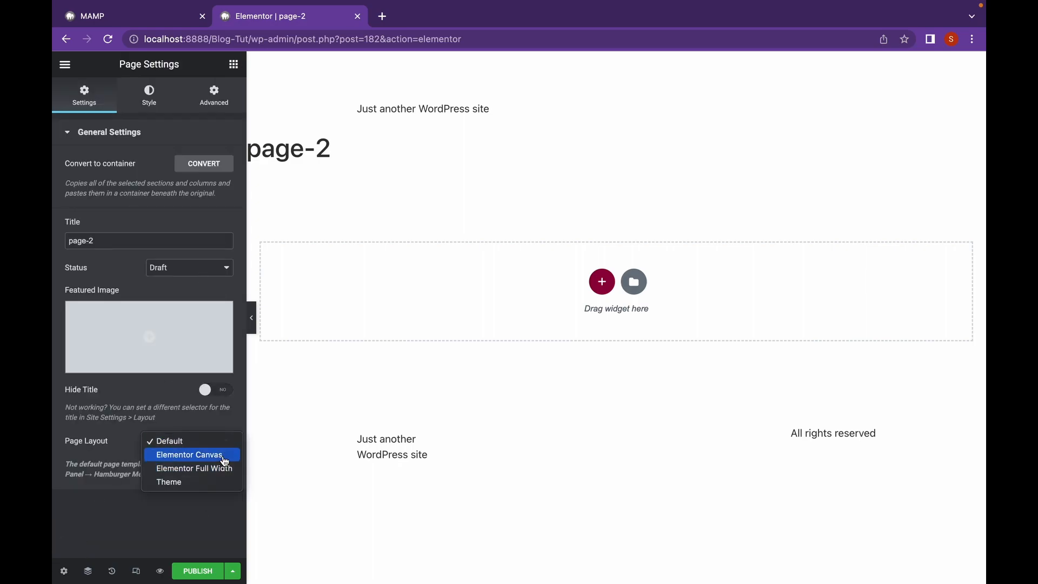
click(224, 460)
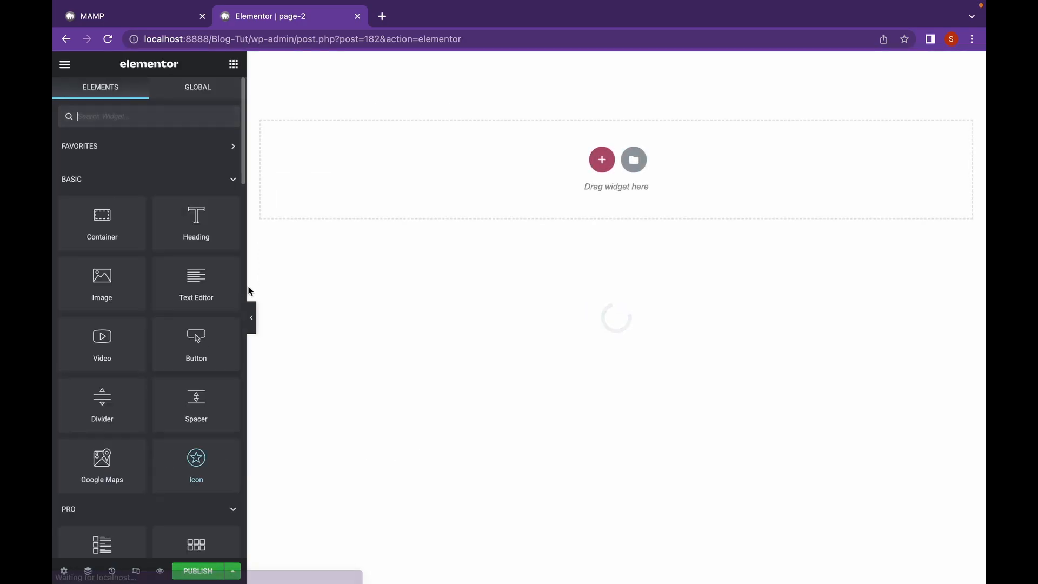
Step: Add a row-direction container with a Price Table widget in it, and widen the widget to about a third of the page width
click(599, 161)
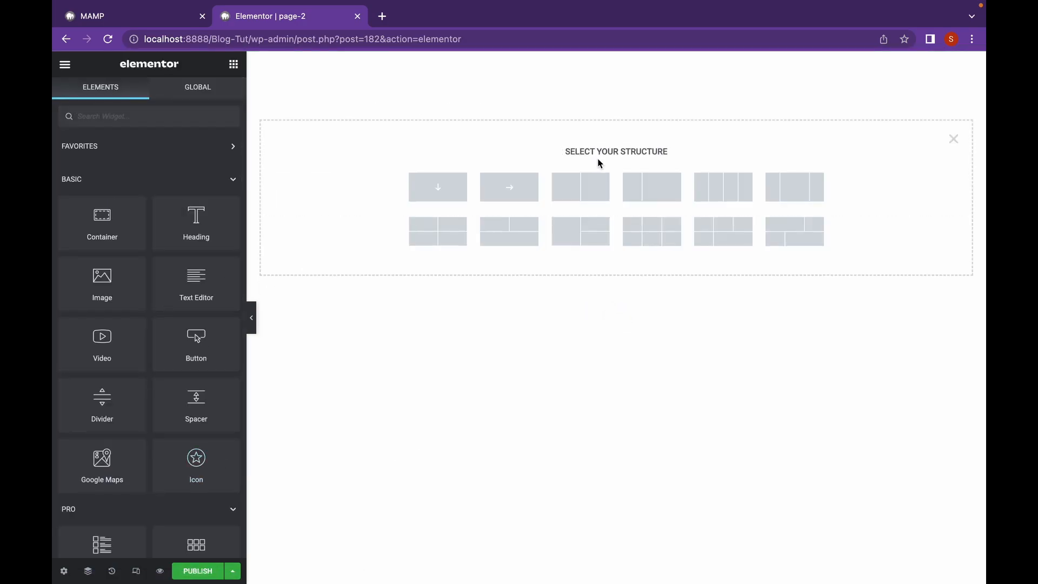
click(488, 194)
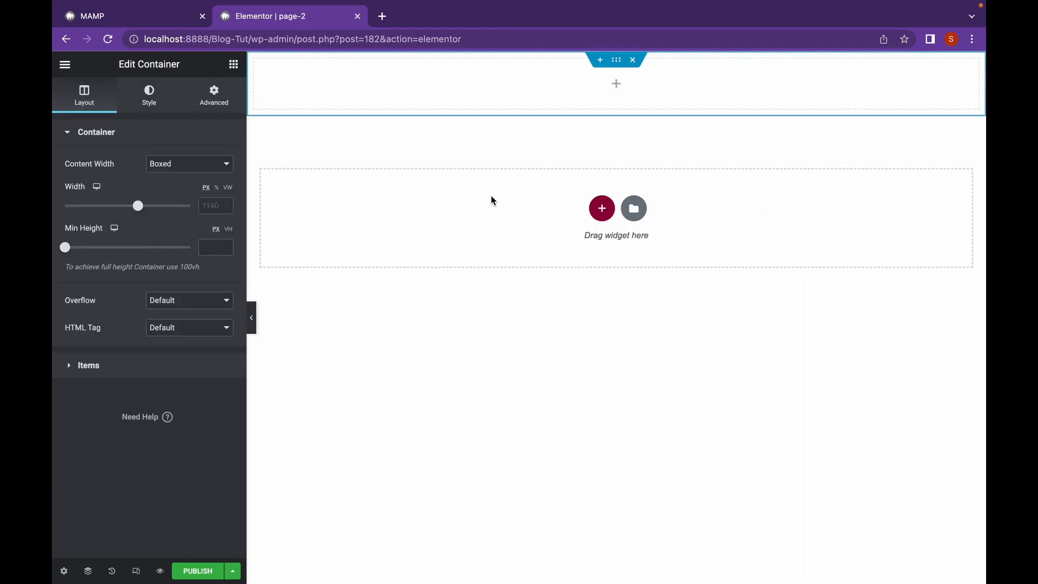
click(233, 65)
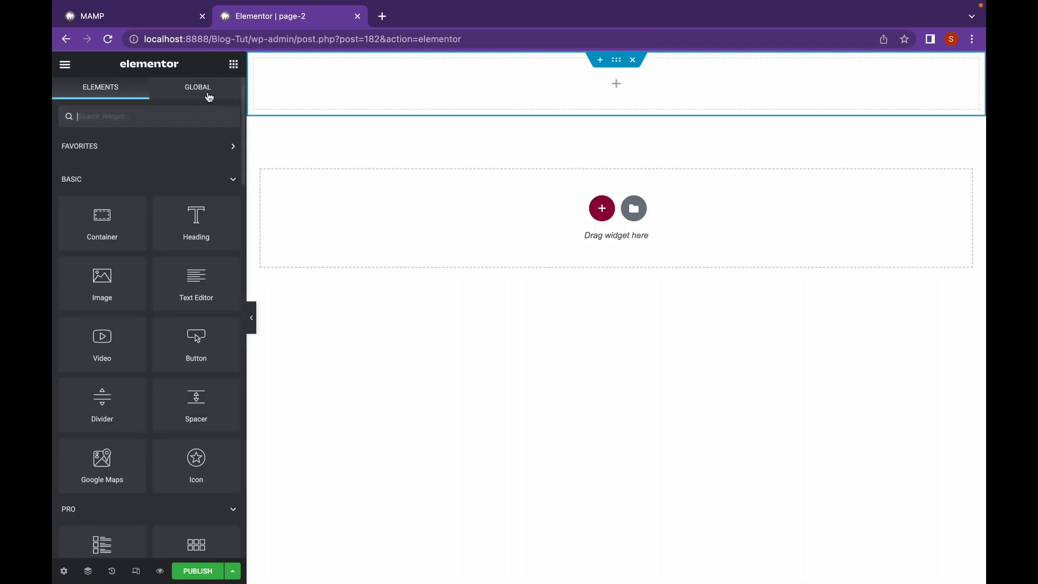
text(price)
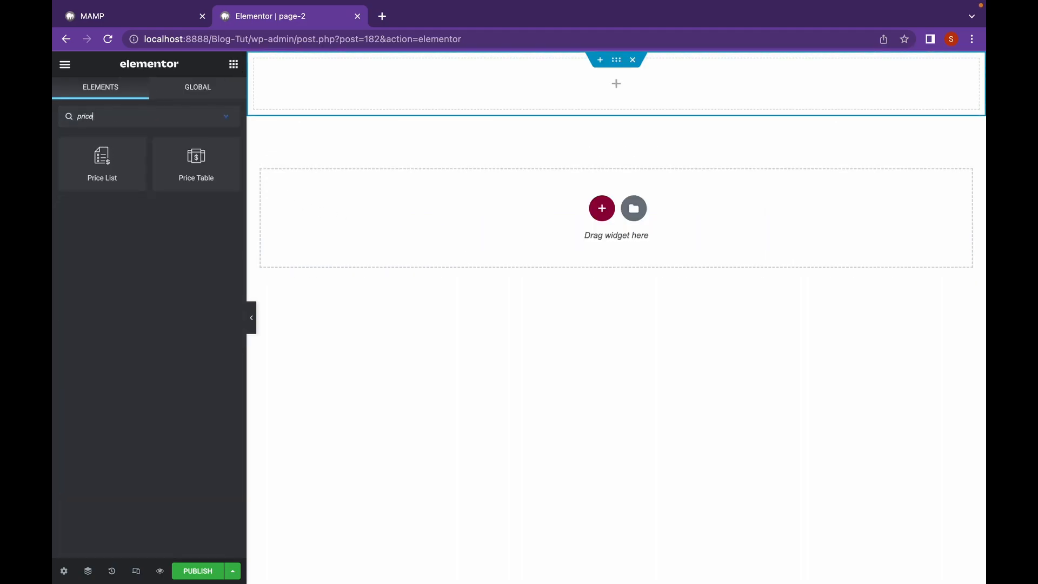
drag(165, 162, 489, 92)
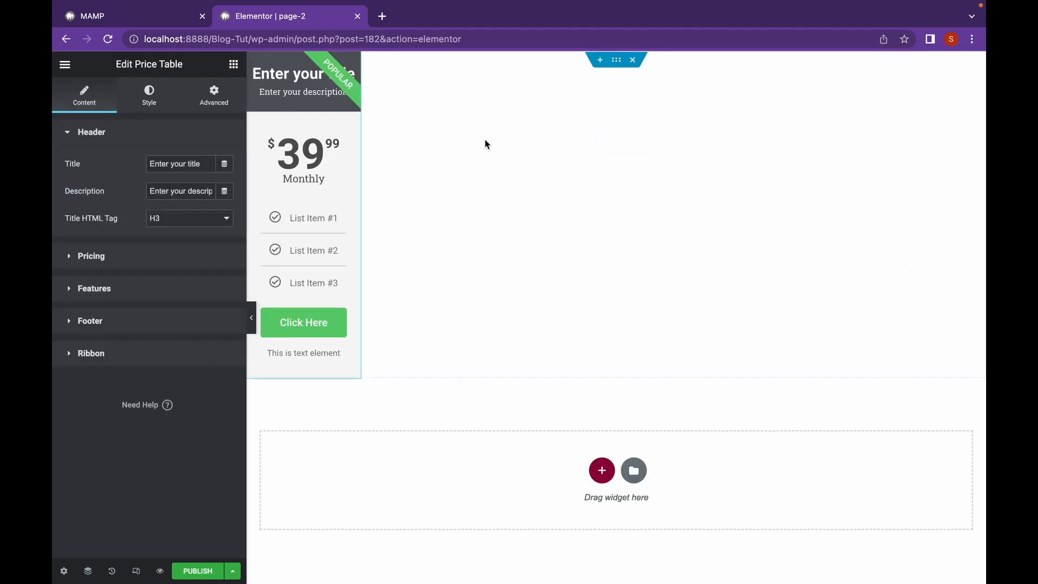
drag(361, 156, 496, 156)
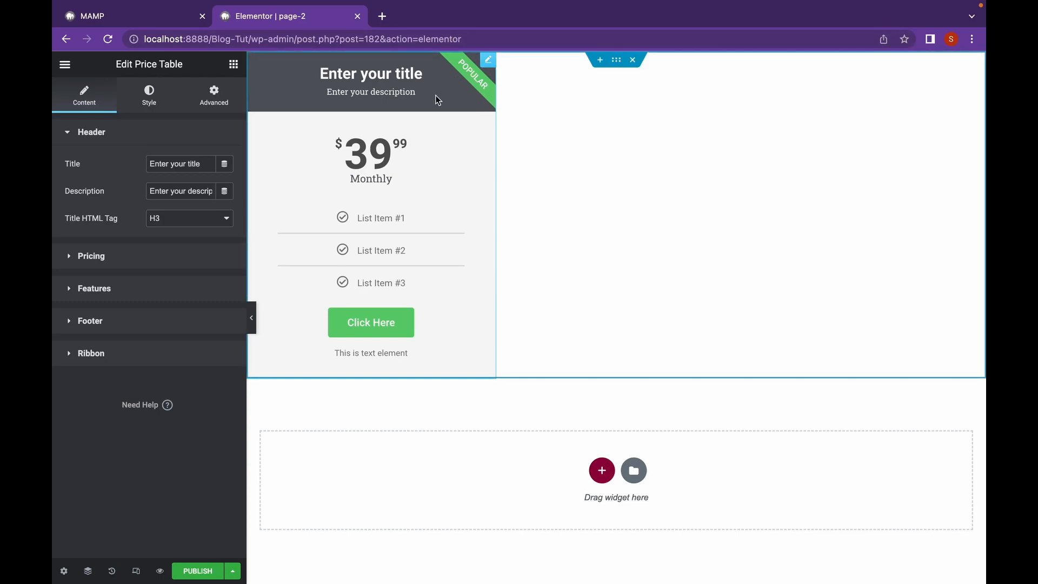
click(222, 165)
click(222, 166)
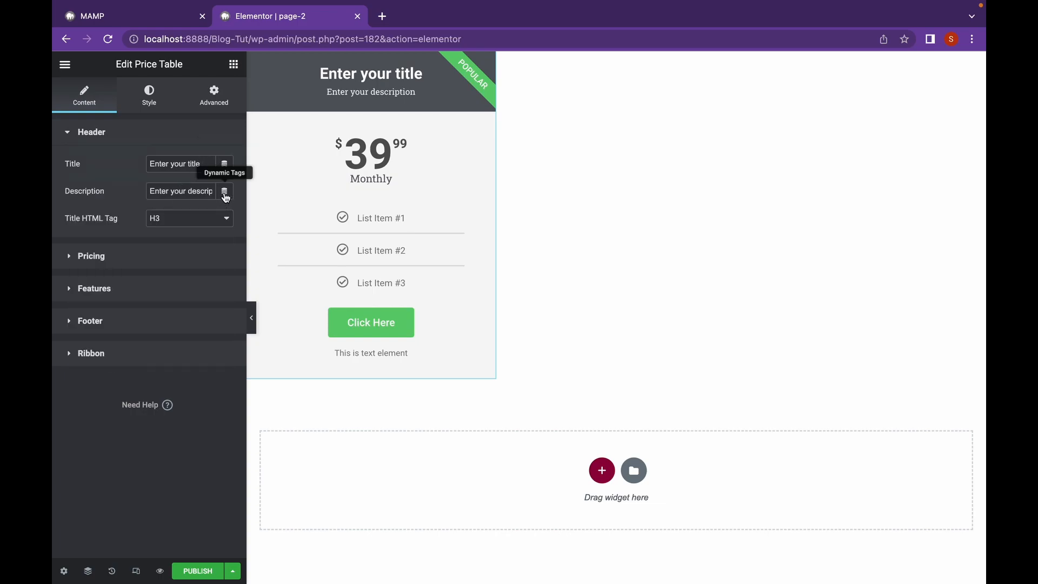
click(223, 197)
Step: Set the price table's header title to "STARTER" and clear its description
click(193, 166)
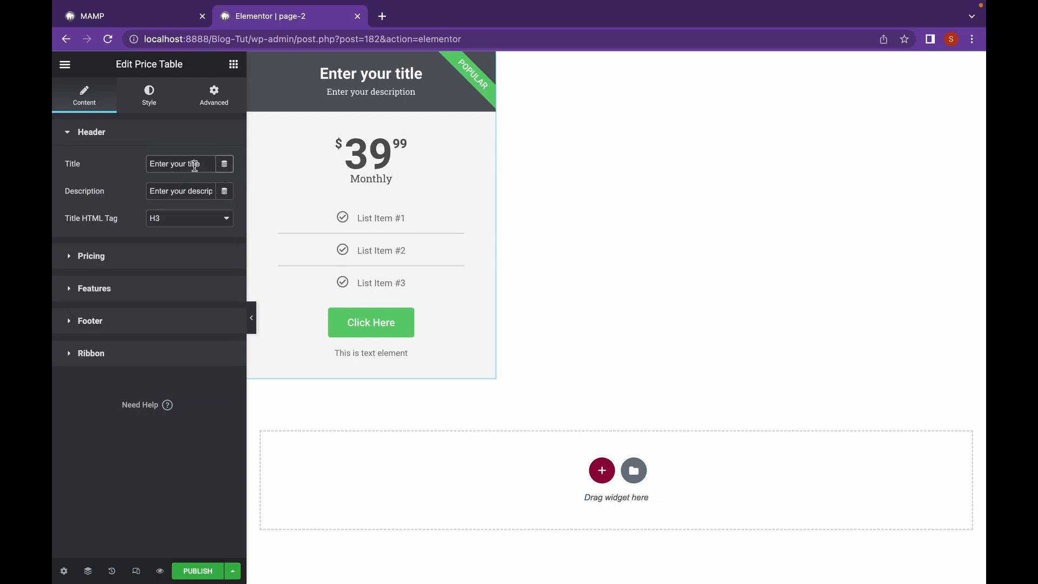
drag(205, 163, 144, 164)
text(Sttart)
key(BackSpace)
key(BackSpace)
key(BackSpace)
key(BackSpace)
key(BackSpace)
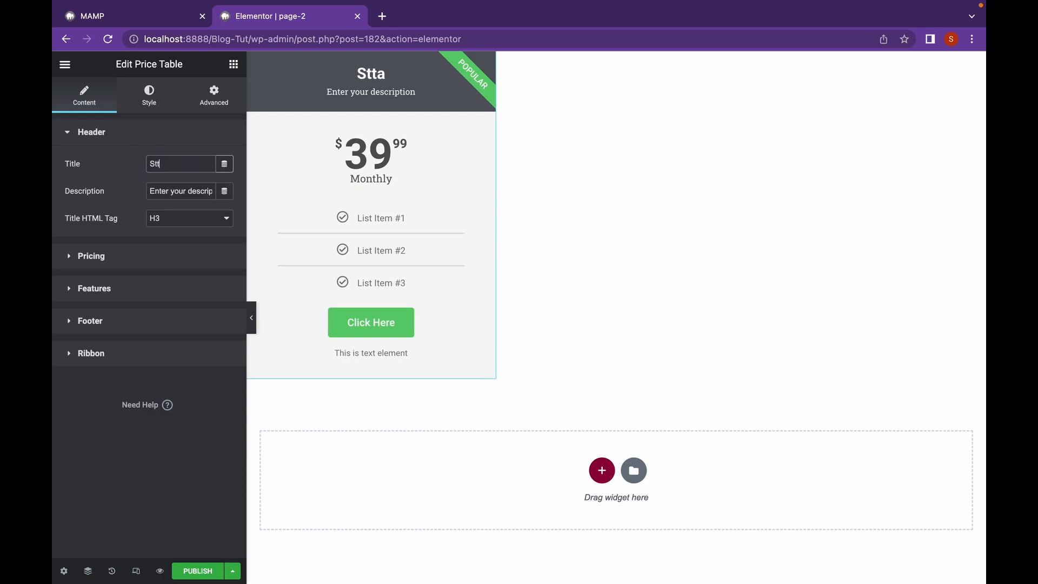
key(Tab)
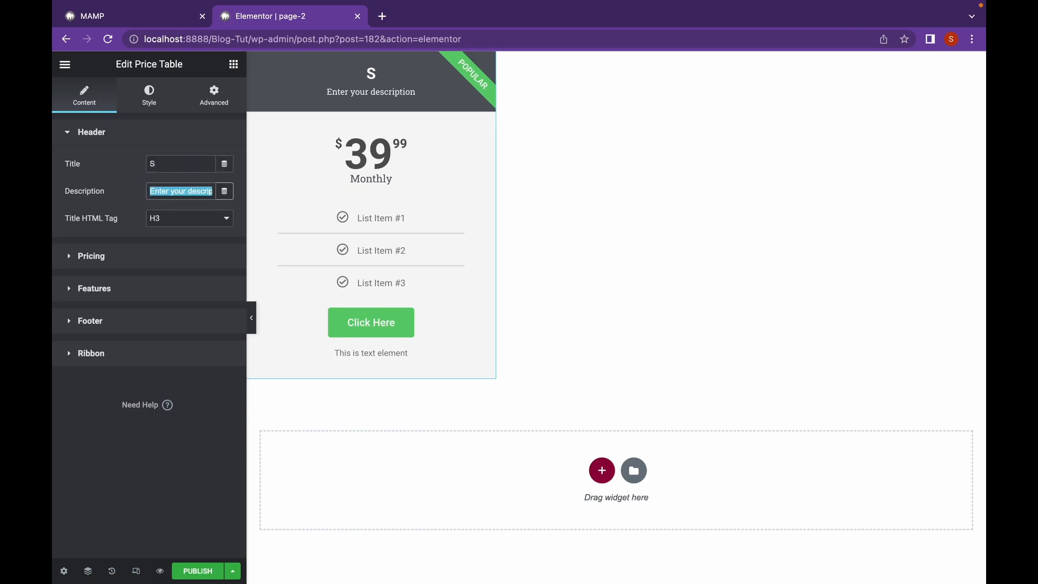
key(BackSpace)
click(168, 158)
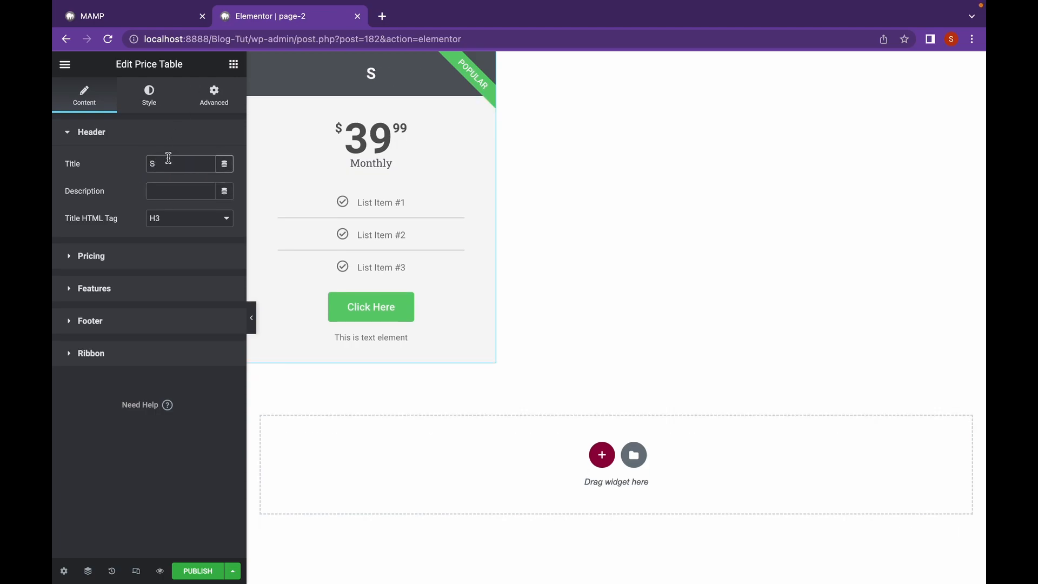
text(TARTER)
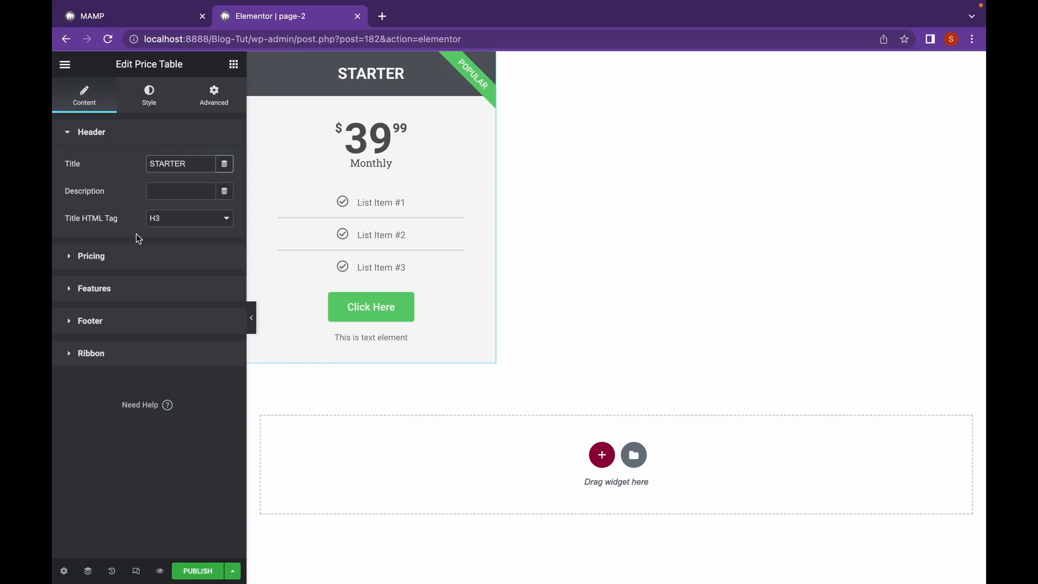
Step: Change the price table's currency symbol to Rs Rupee and set the price to 3999
click(120, 264)
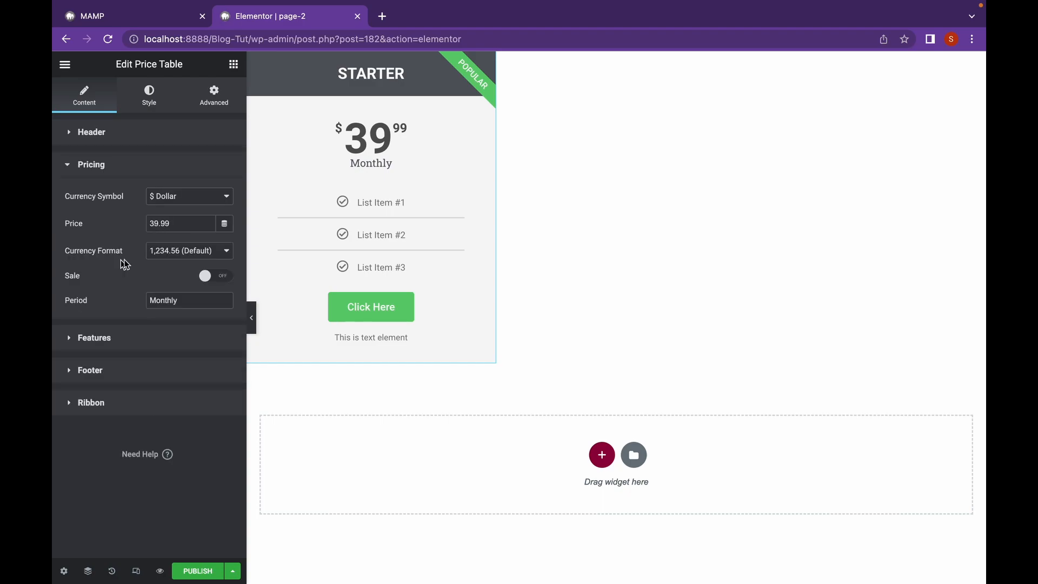
click(174, 198)
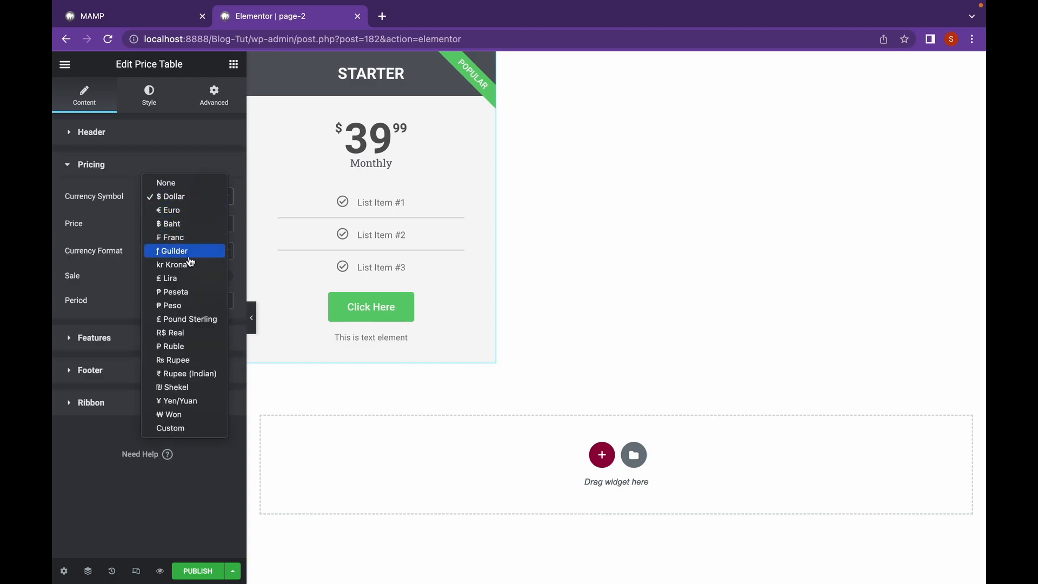
click(193, 359)
click(174, 226)
drag(174, 226, 146, 230)
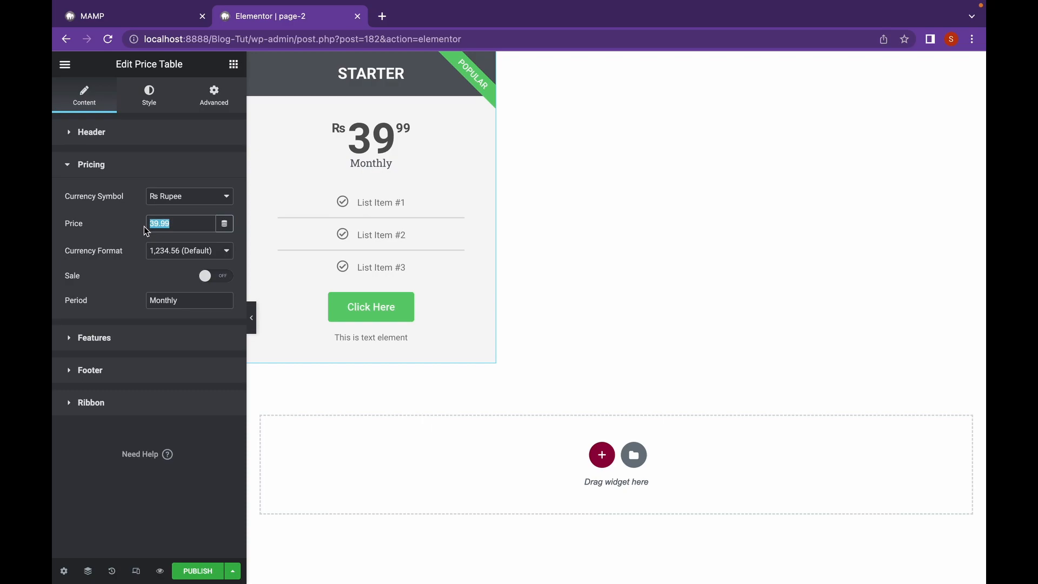
text(3999)
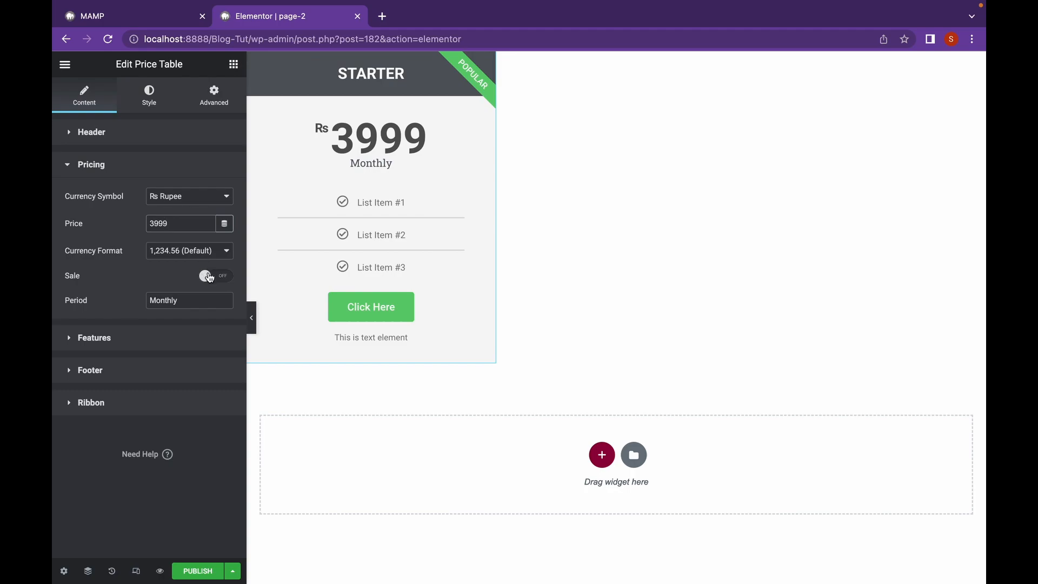
click(210, 277)
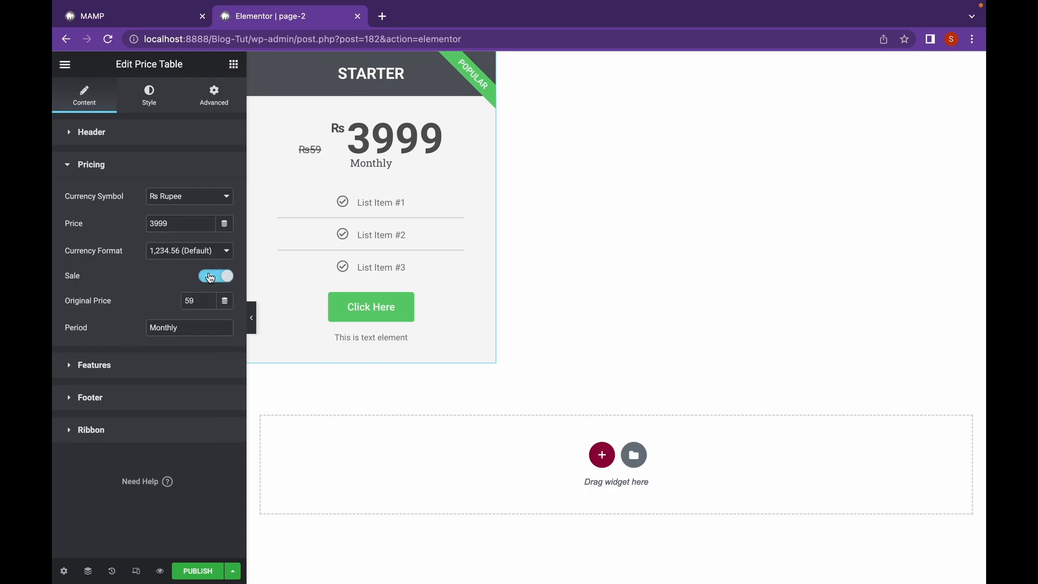
double_click(210, 278)
click(211, 281)
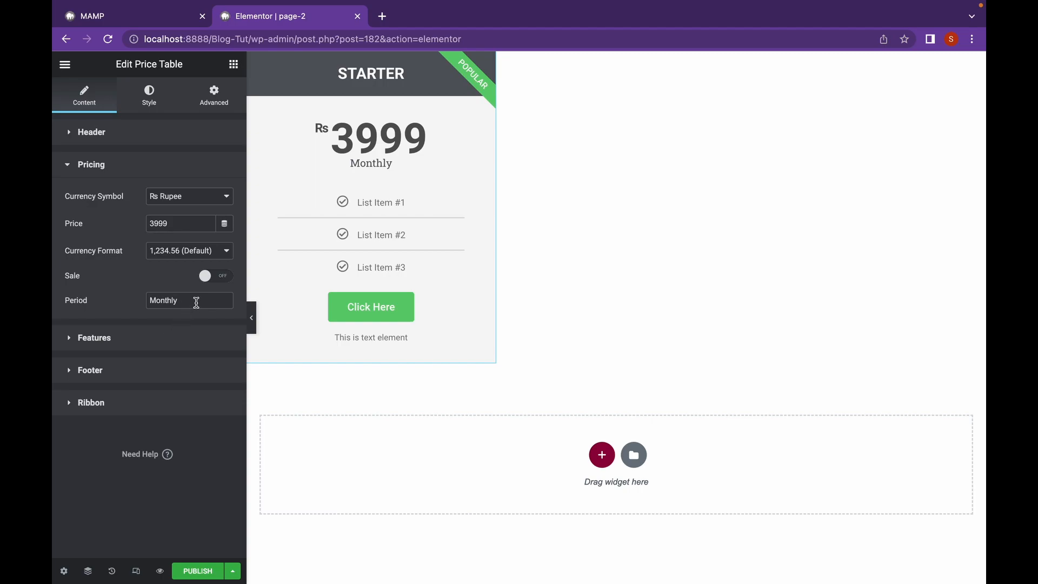
drag(193, 298, 139, 305)
Step: Change the text of the first item in the price table's feature list to "SERVICE #1"
click(134, 338)
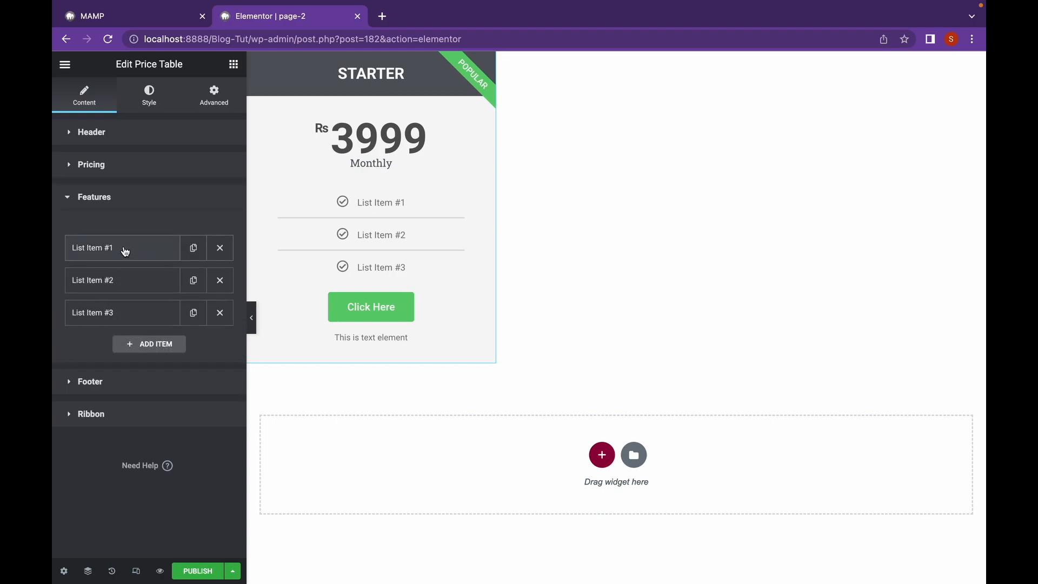
click(125, 250)
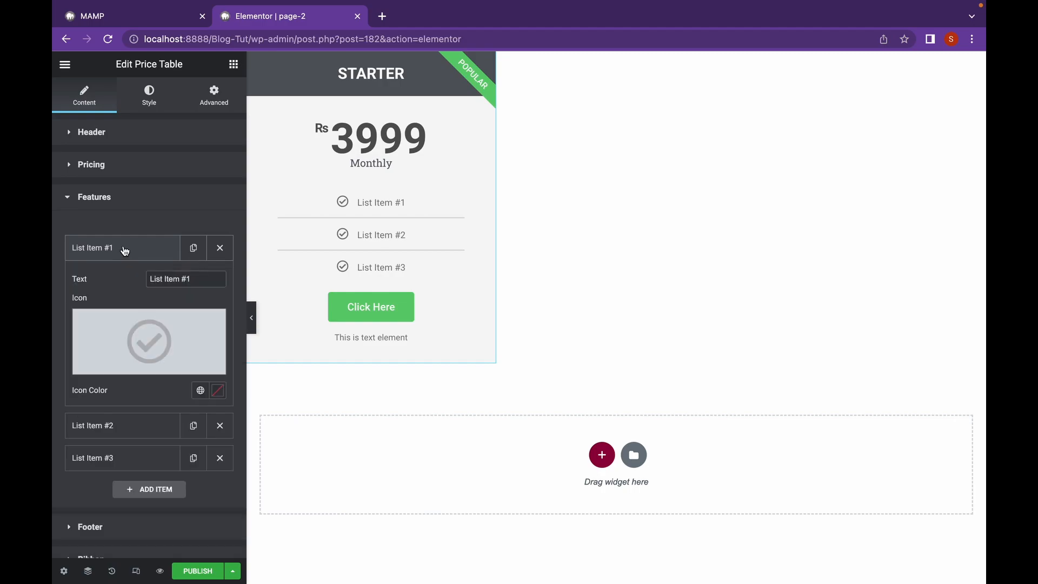
drag(194, 279, 146, 280)
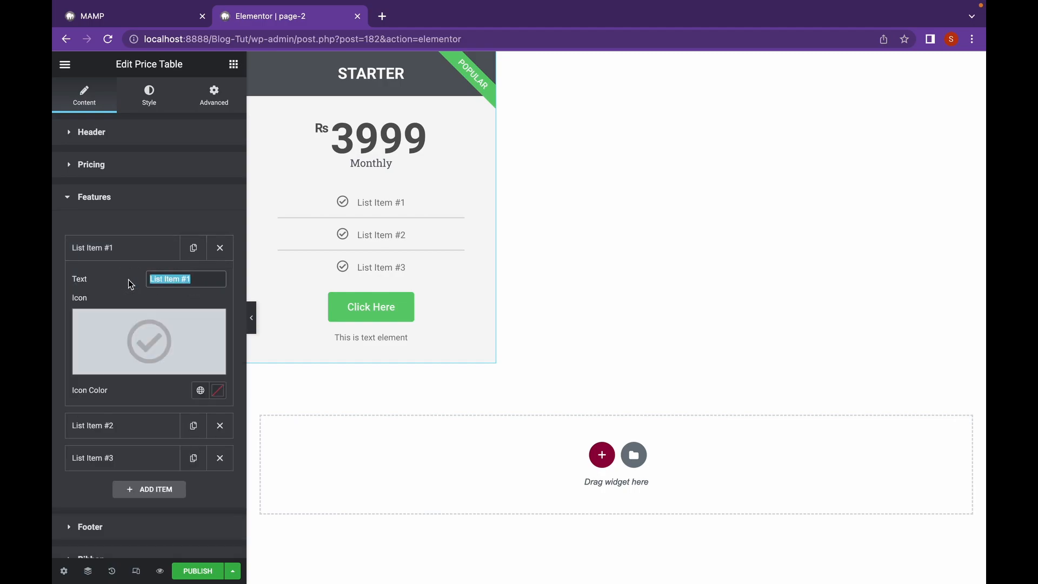
text(SERV)
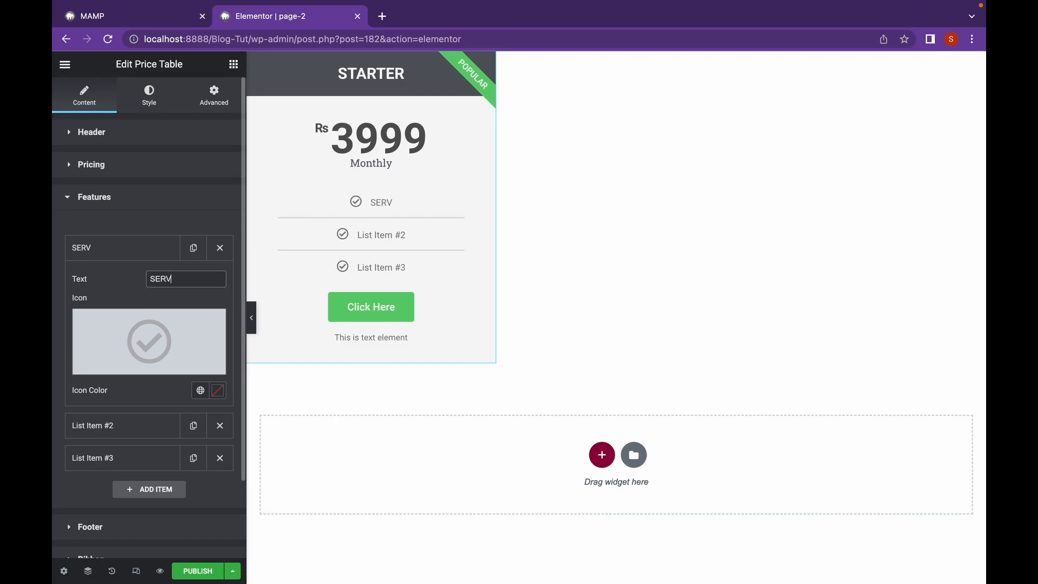
text(ICE #1)
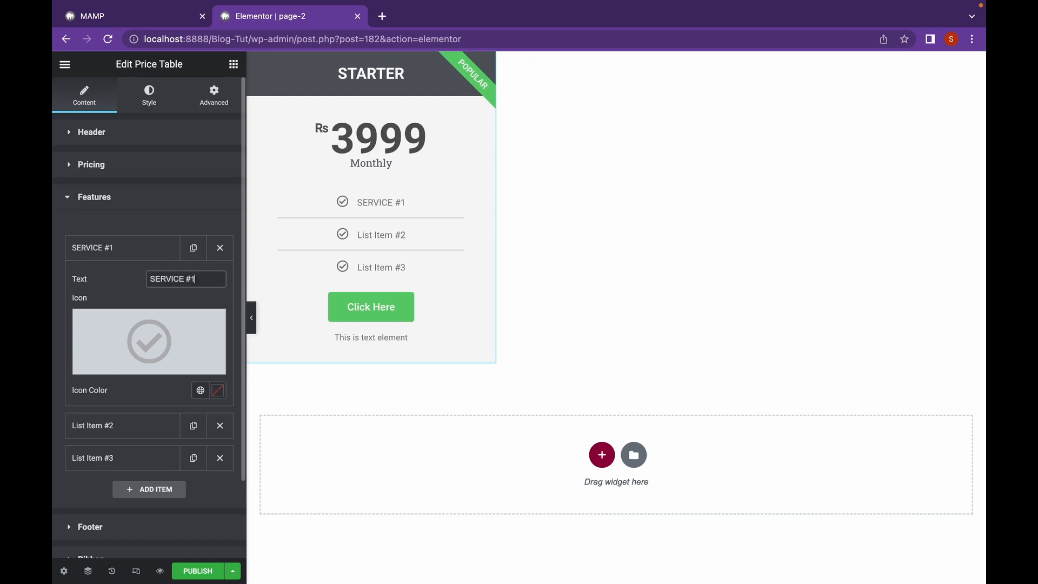
Step: Set the icon color of the "SERVICE #1" feature to light green #A4E688
mouse_move(186, 338)
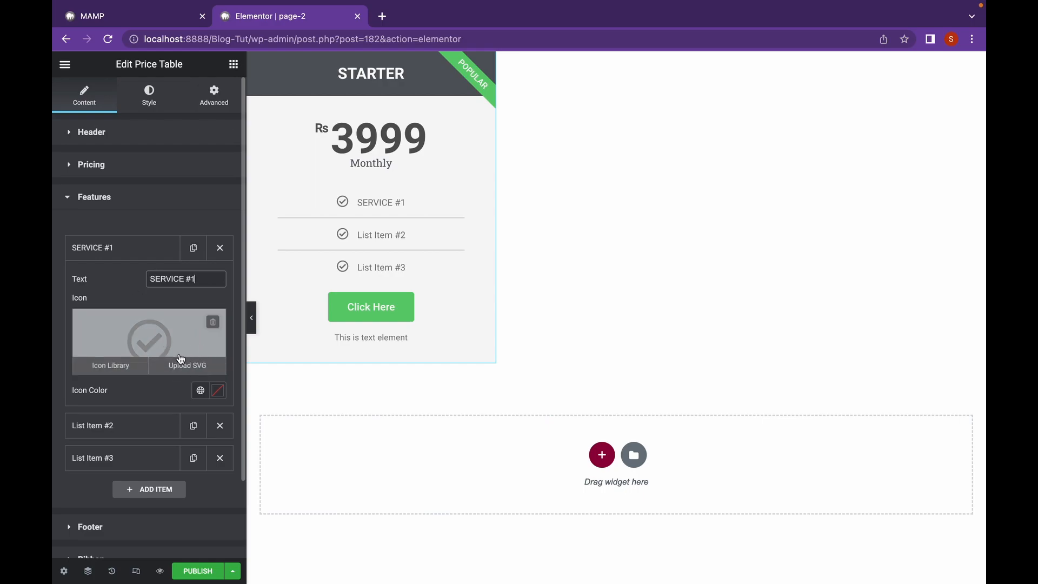
click(217, 390)
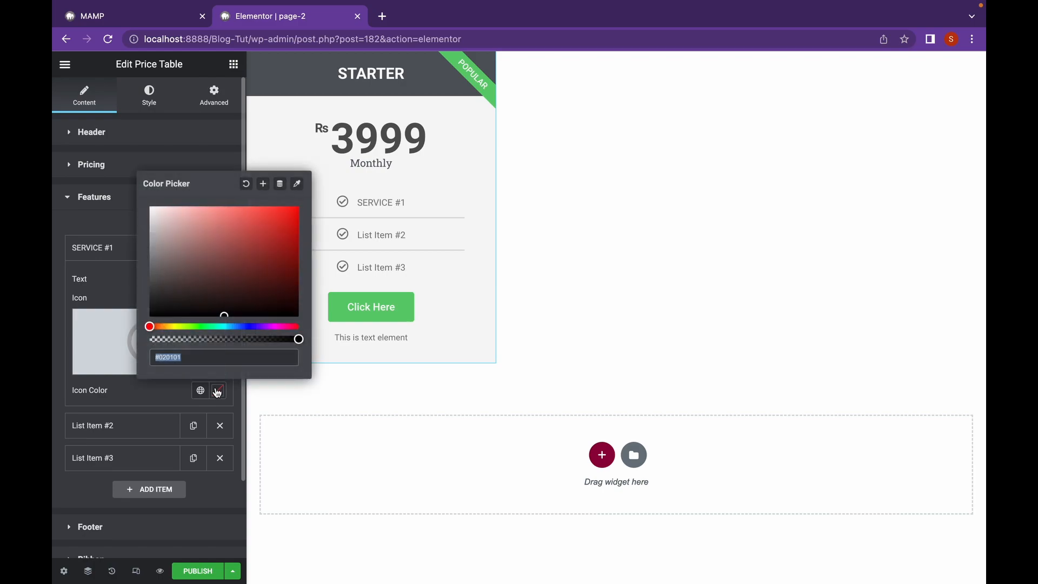
click(191, 326)
drag(216, 271, 210, 218)
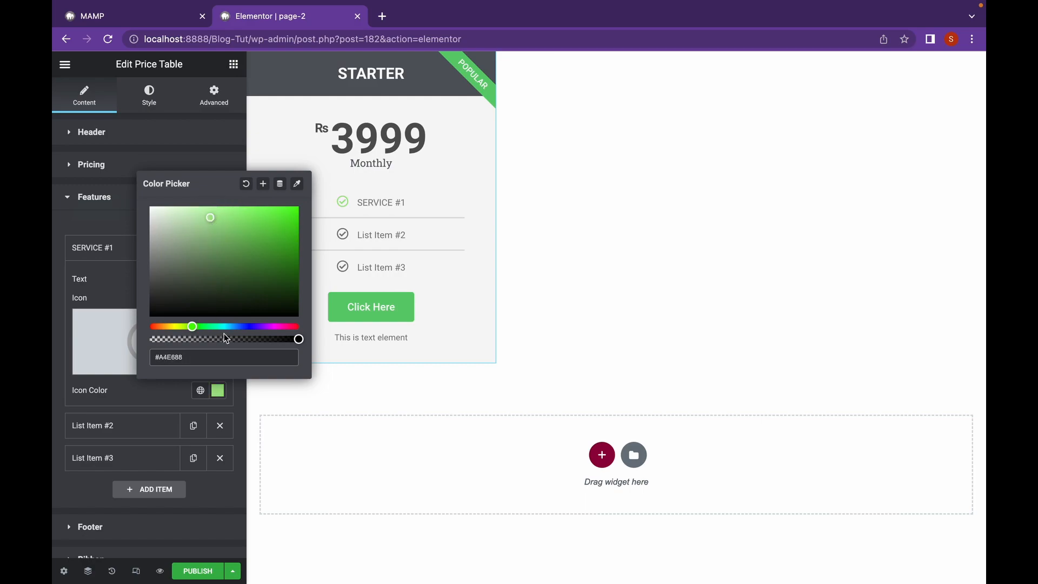
click(185, 354)
triple_click(204, 358)
click(112, 277)
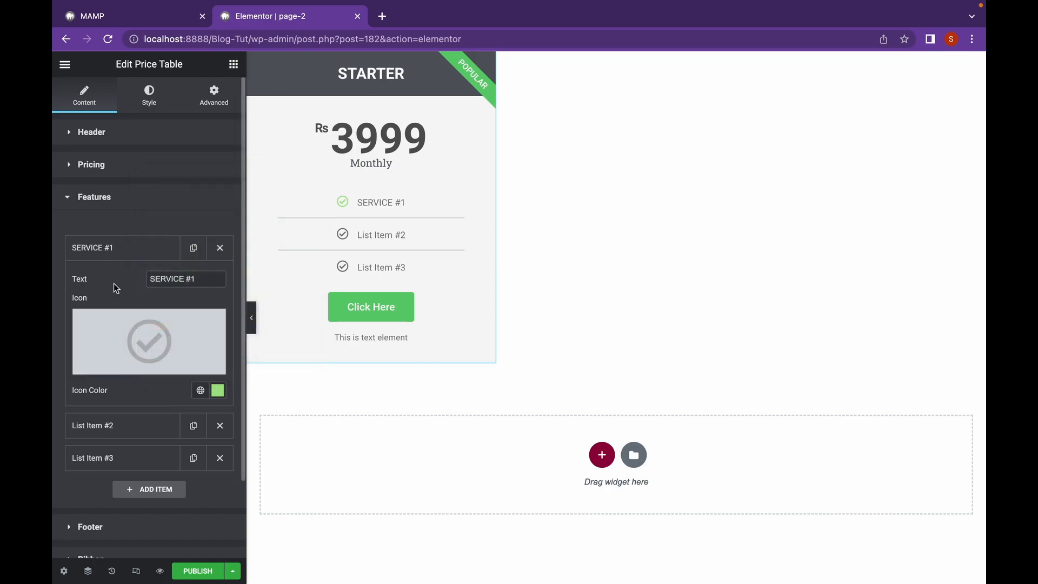
Step: Change the text of the second item in the feature list to "SERVICE #2"
click(152, 426)
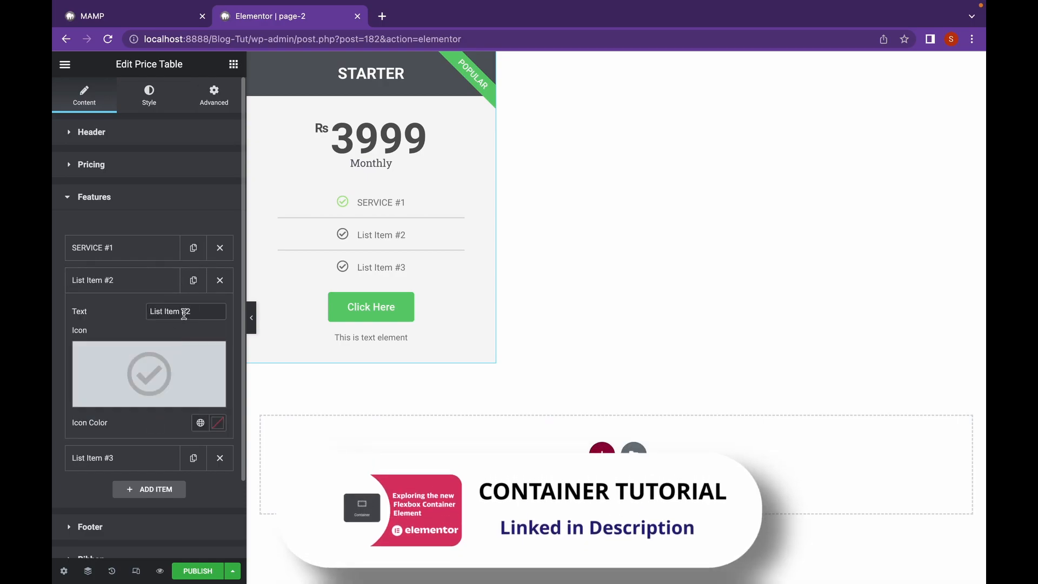
drag(190, 312, 127, 309)
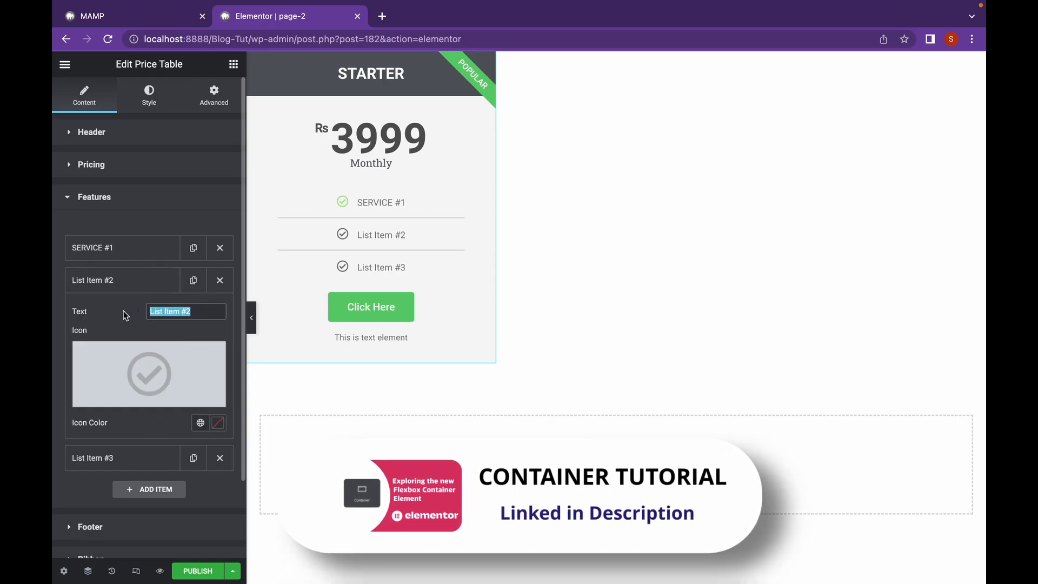
text(SERVICE #)
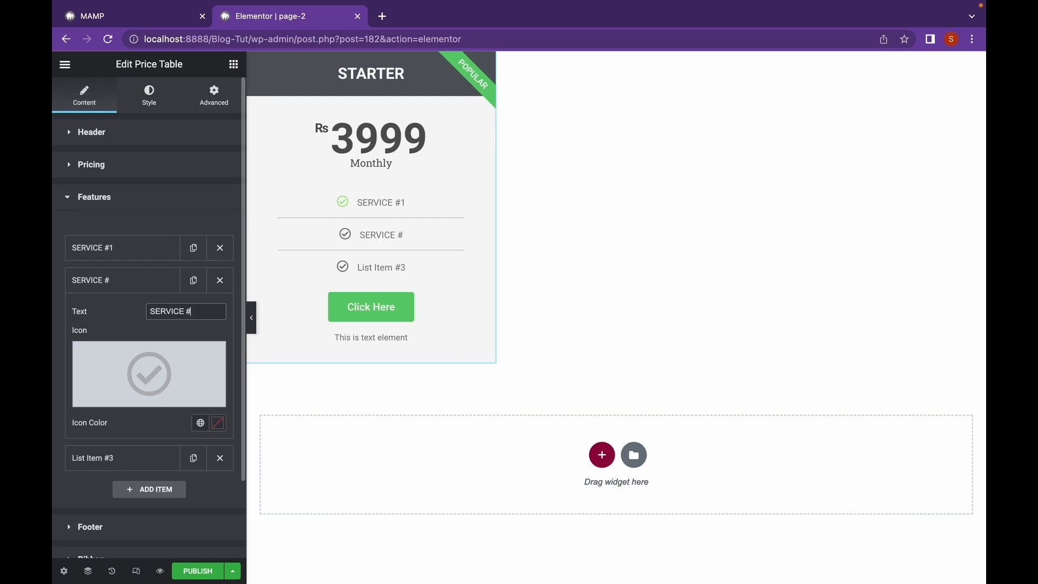
text(2)
Step: Replace the "SERVICE #2" feature's icon with Circle from the icon library and set its color to light red #EF8383
mouse_move(130, 404)
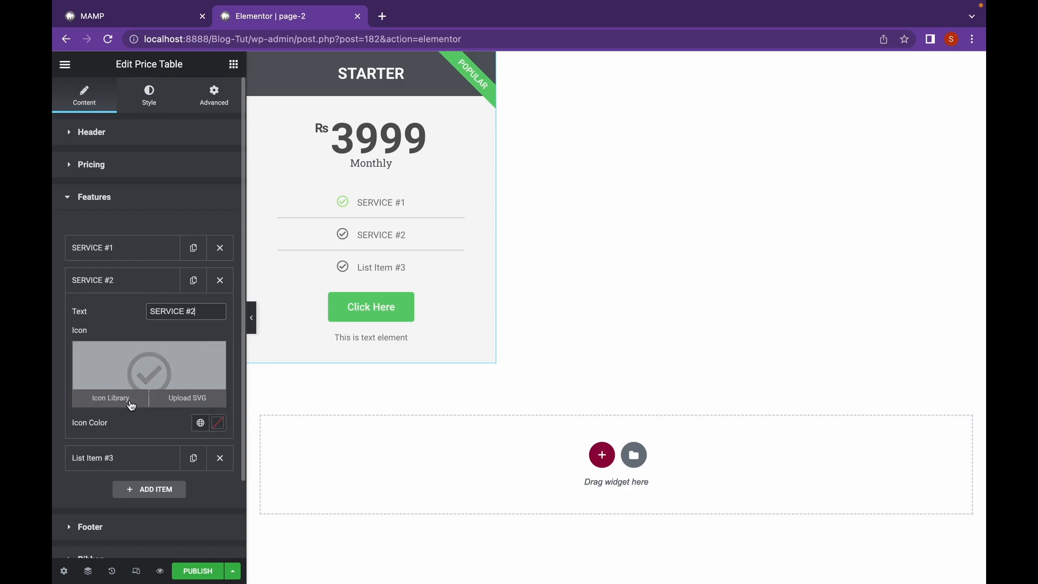
click(131, 402)
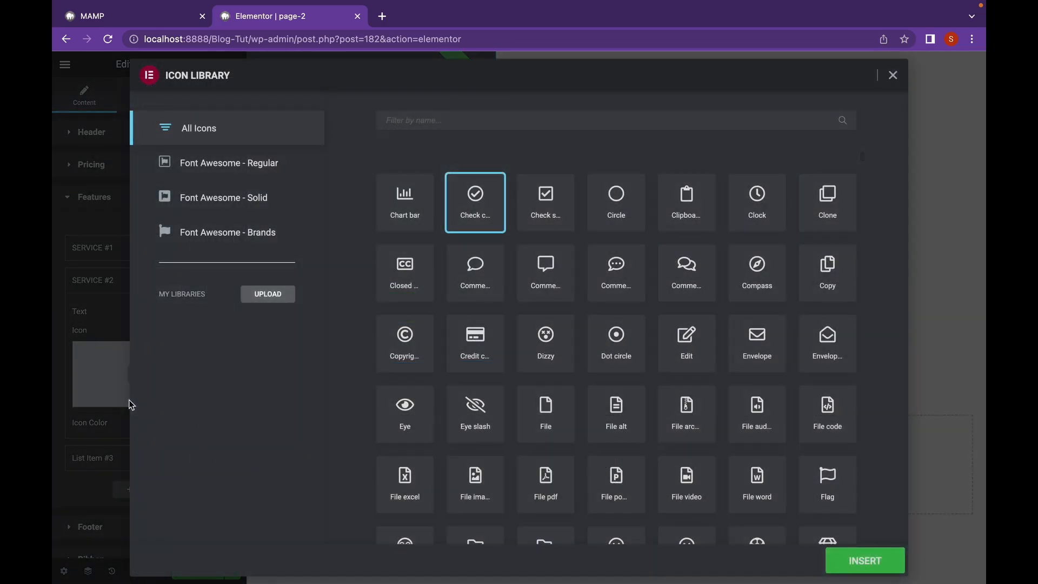
scroll(615, 287, up, 2)
click(615, 290)
click(857, 559)
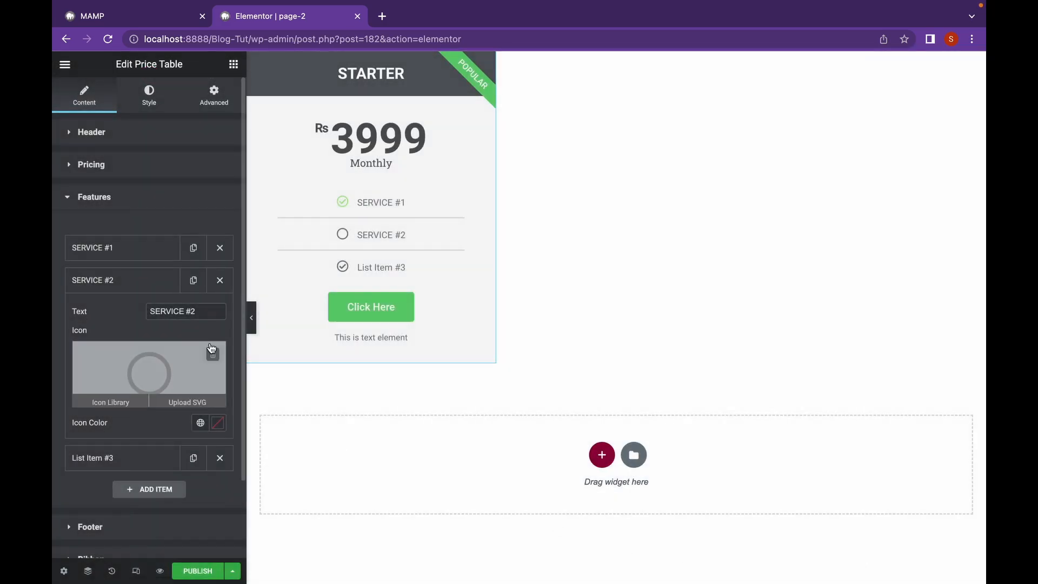
click(217, 422)
mouse_move(214, 229)
mouse_down()
mouse_move(241, 256)
mouse_move(216, 246)
mouse_up()
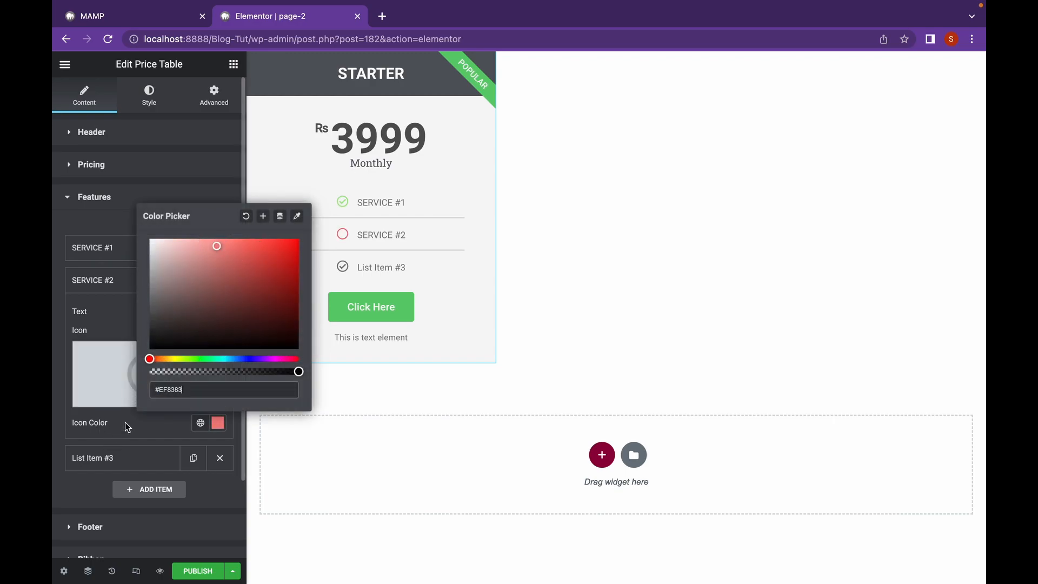
Step: Change the text of the third item in the feature list to "SERVICE #3"
click(102, 457)
drag(180, 343, 139, 345)
text(SERVICE)
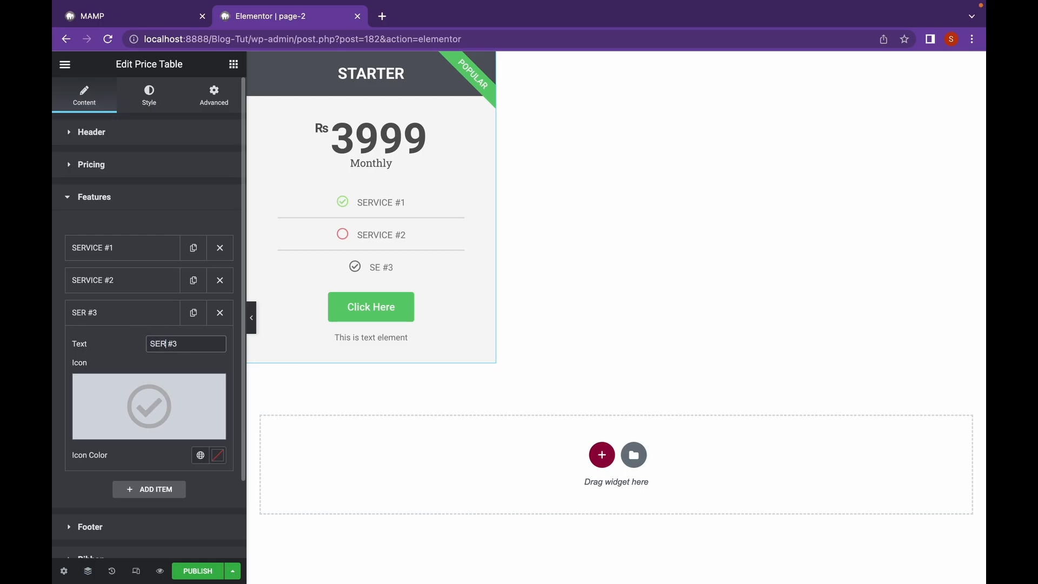
Step: Give the "SERVICE #3" feature the Circle icon and set its color to light red #FF7676
click(132, 435)
click(618, 216)
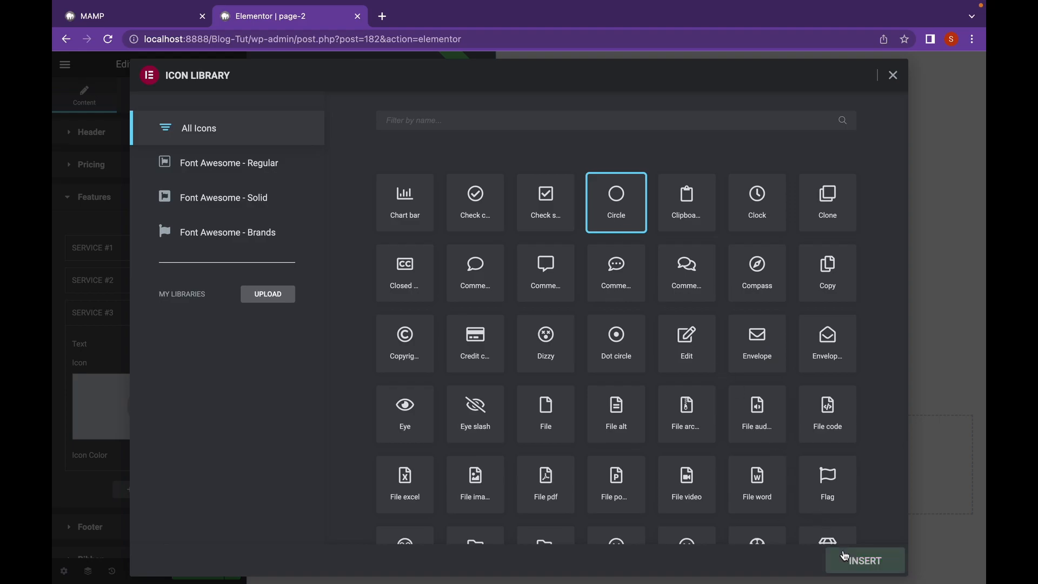
click(865, 561)
click(217, 455)
drag(222, 284, 229, 271)
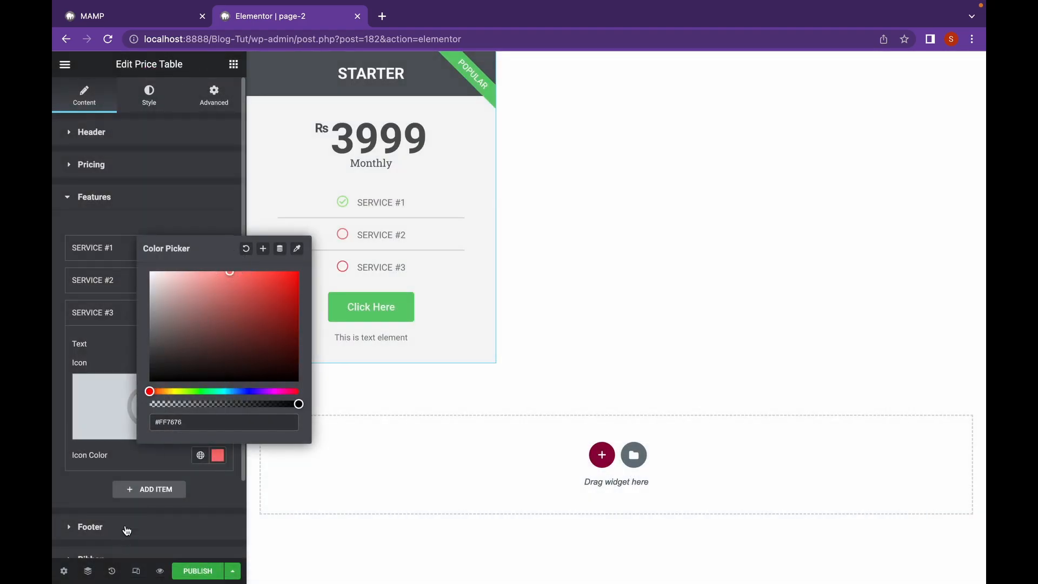
click(98, 480)
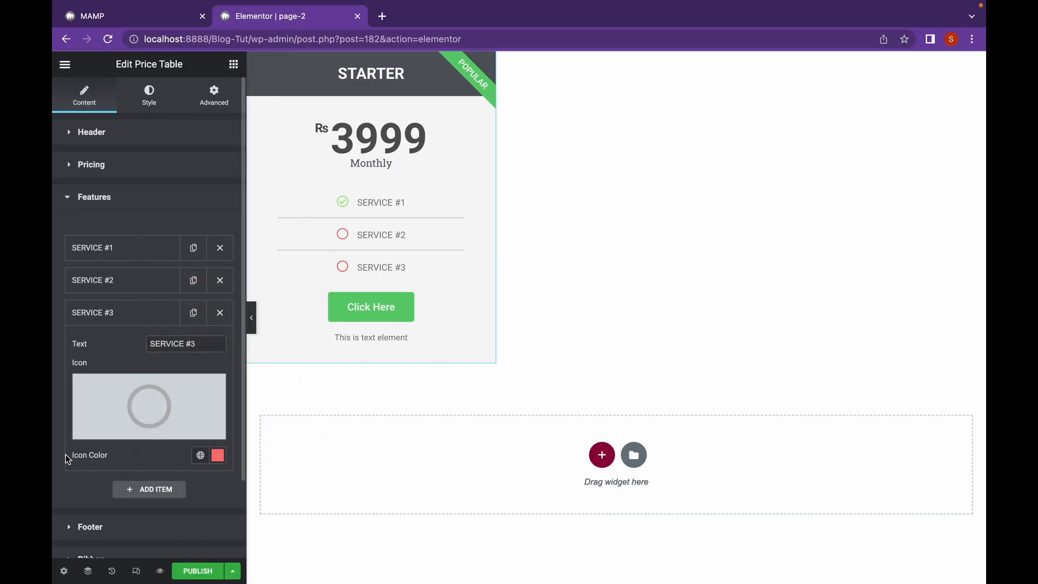
Step: Set the price table's footer button text to "BOOK NOW"
scroll(66, 454, down, 3)
click(78, 432)
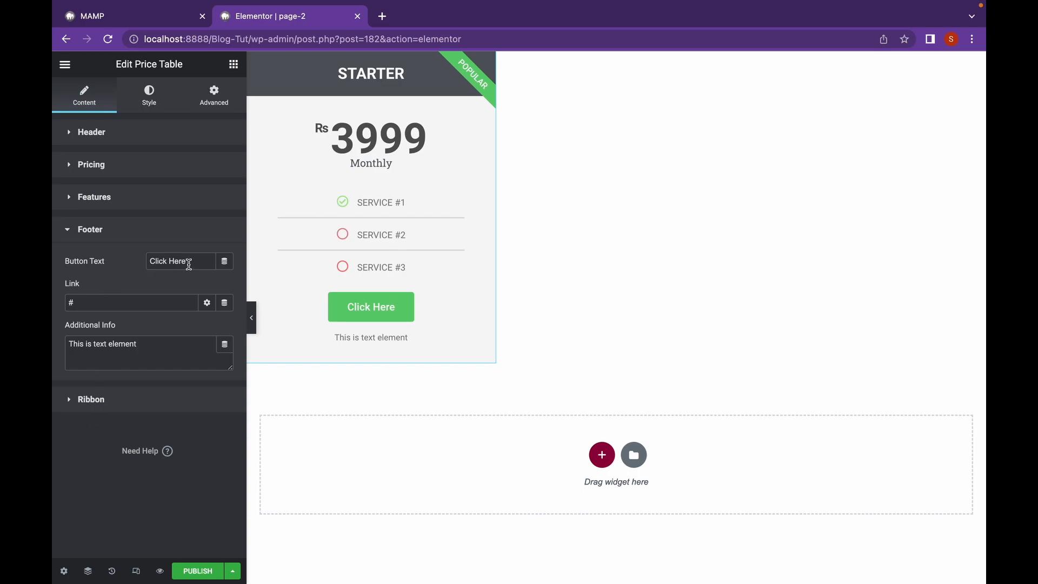
drag(189, 264, 147, 263)
text(B)
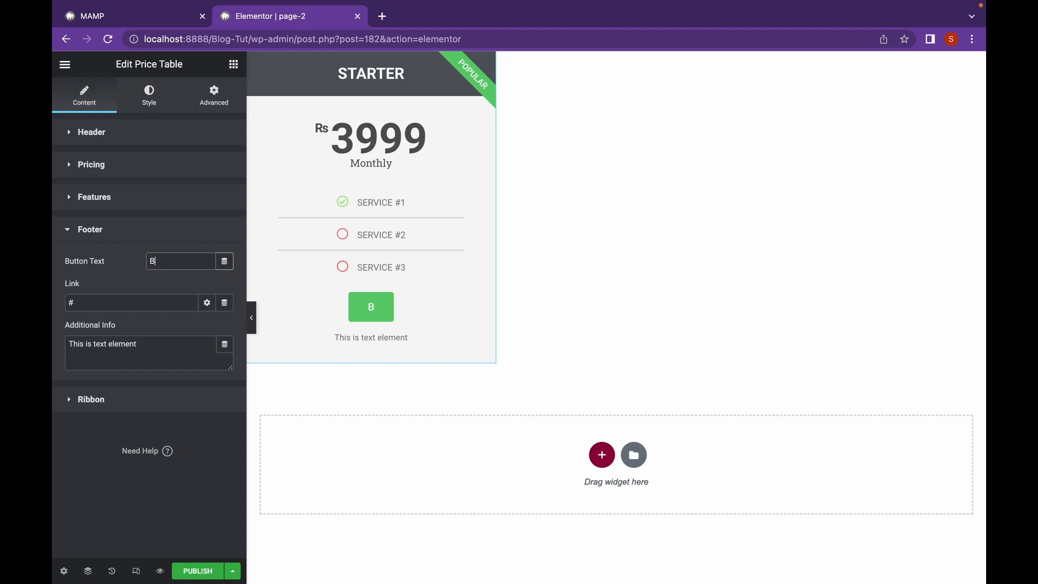
text(OOK NOW)
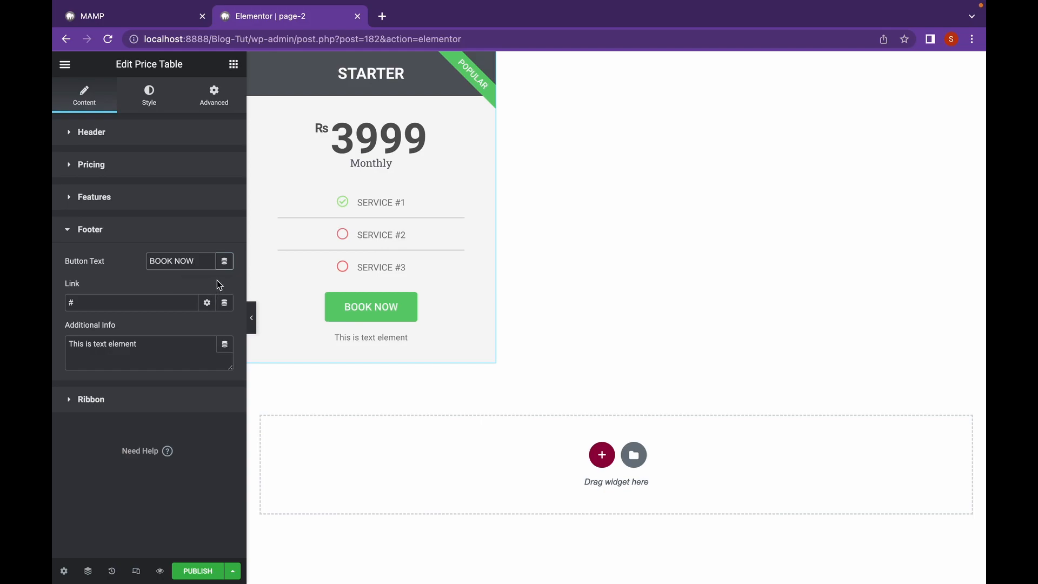
Step: Clear the additional info text below the price table's footer button
click(225, 305)
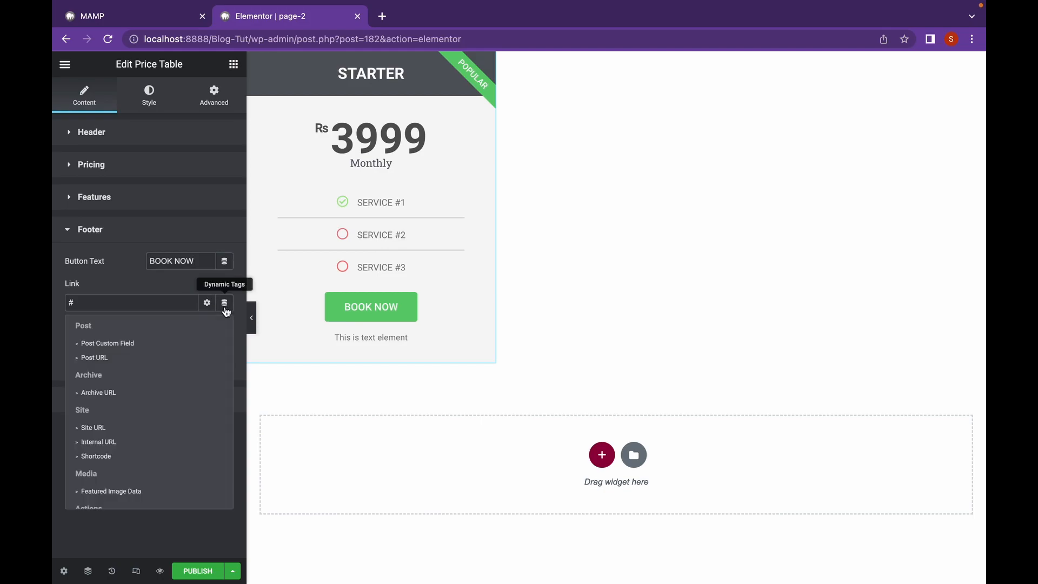
click(163, 284)
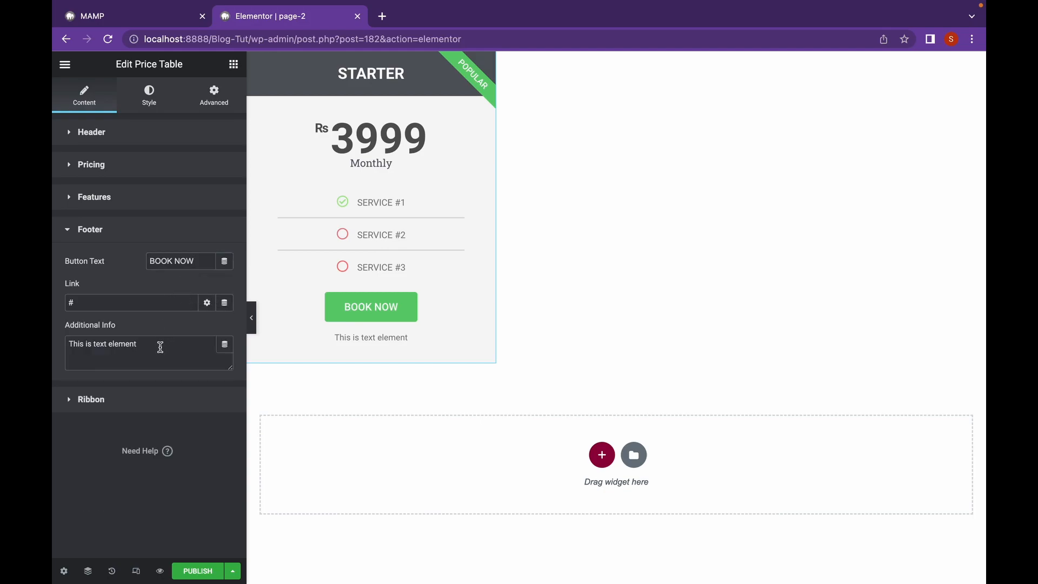
drag(160, 347, 71, 344)
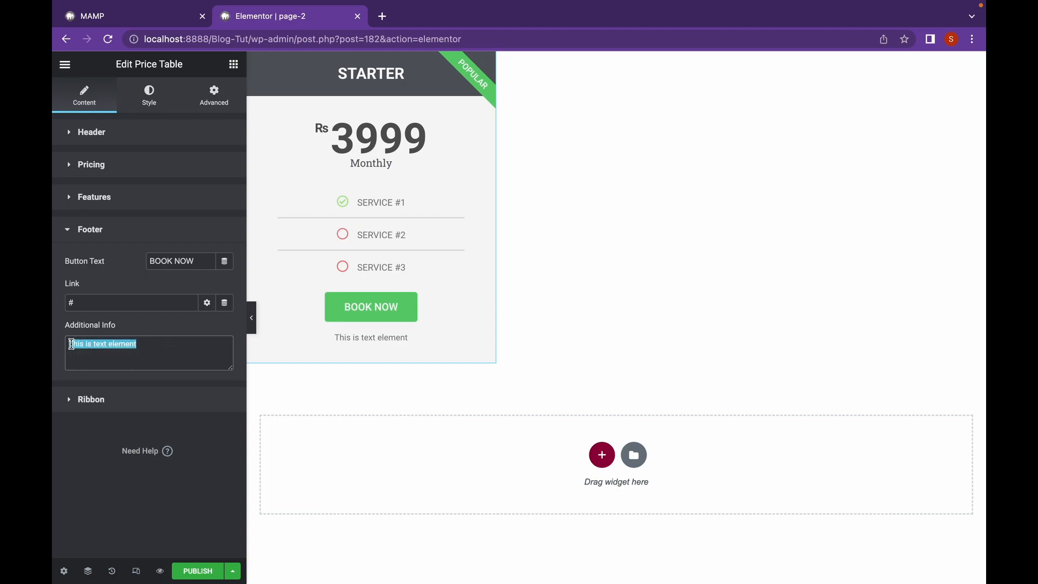
key(BackSpace)
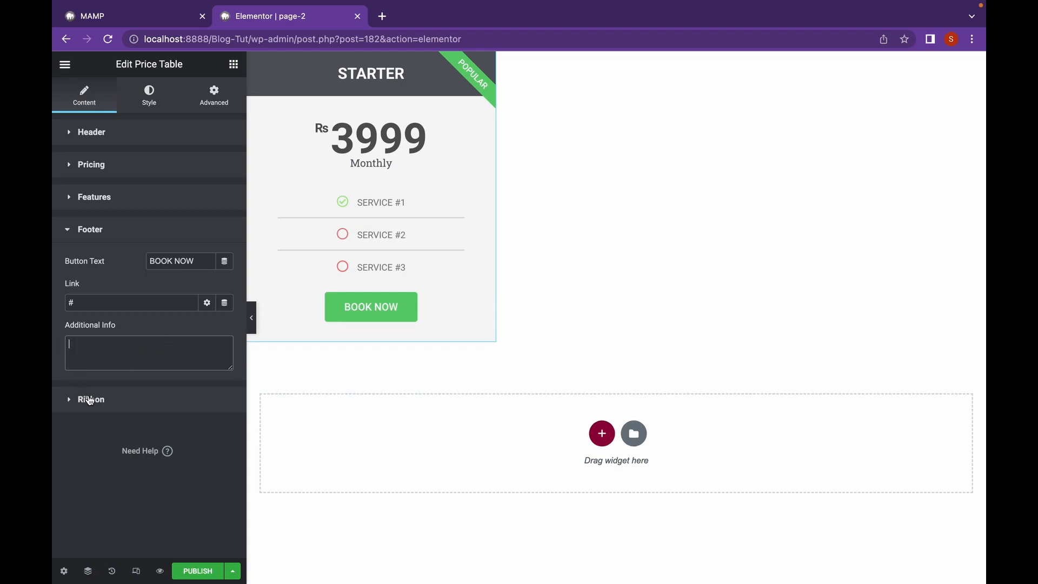
Step: Try the price table's "Popular" ribbon in the left position and turn the ribbon off
click(90, 400)
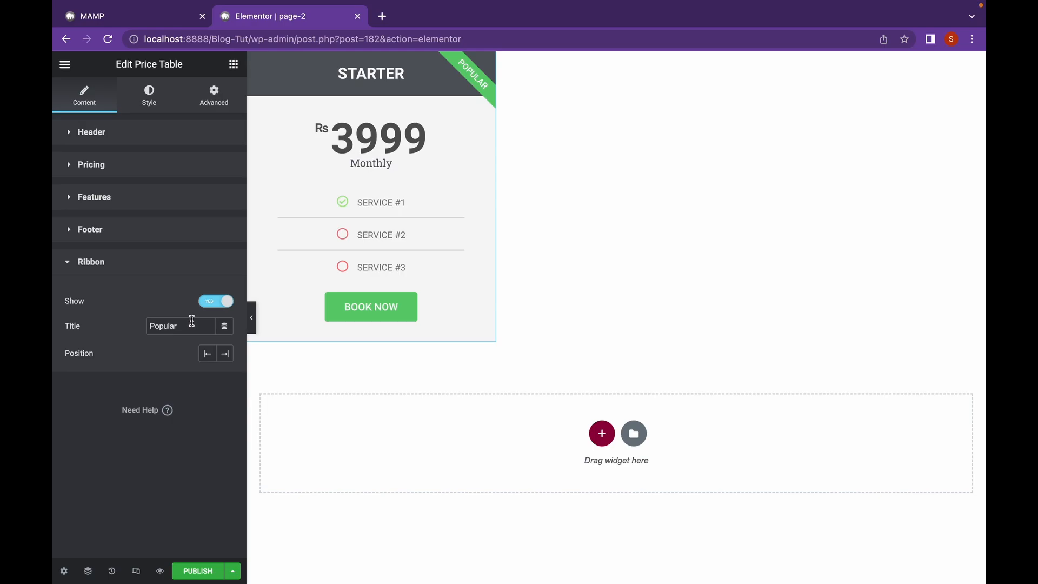
click(208, 353)
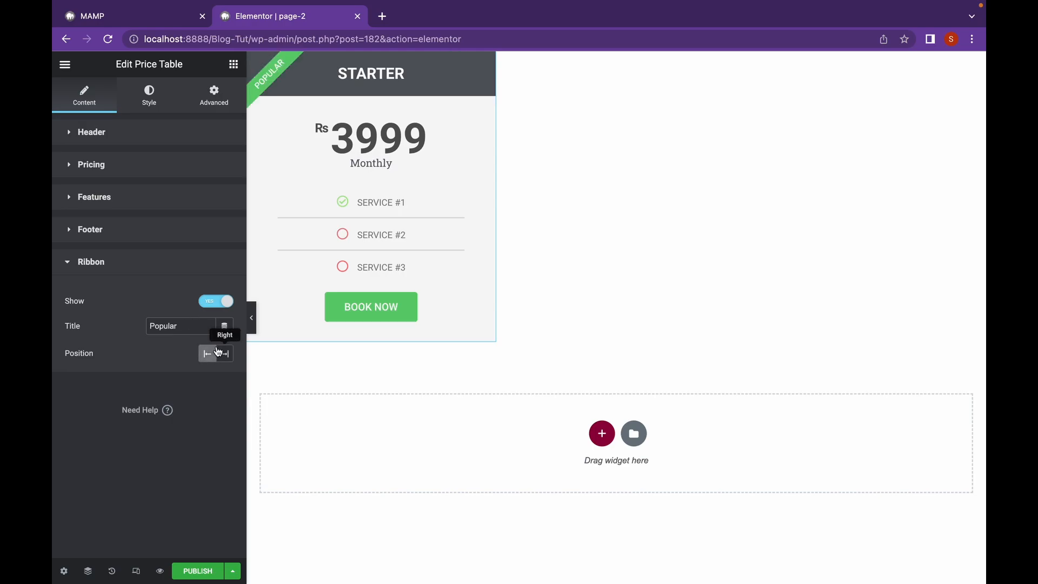
click(218, 307)
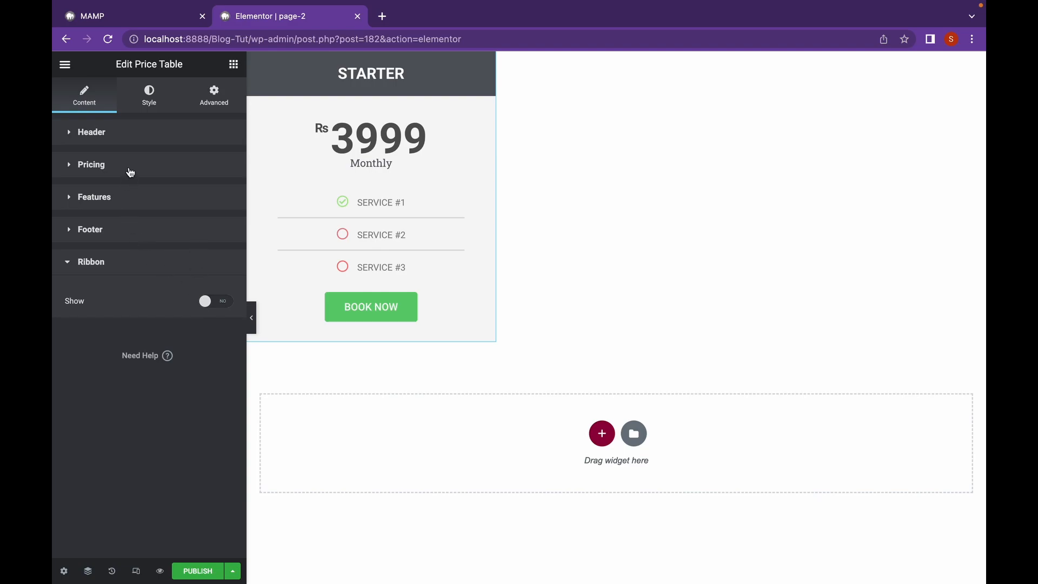
Step: Style the price table's header with the blue background color #2D86F2 and 20 px padding on all sides
click(149, 98)
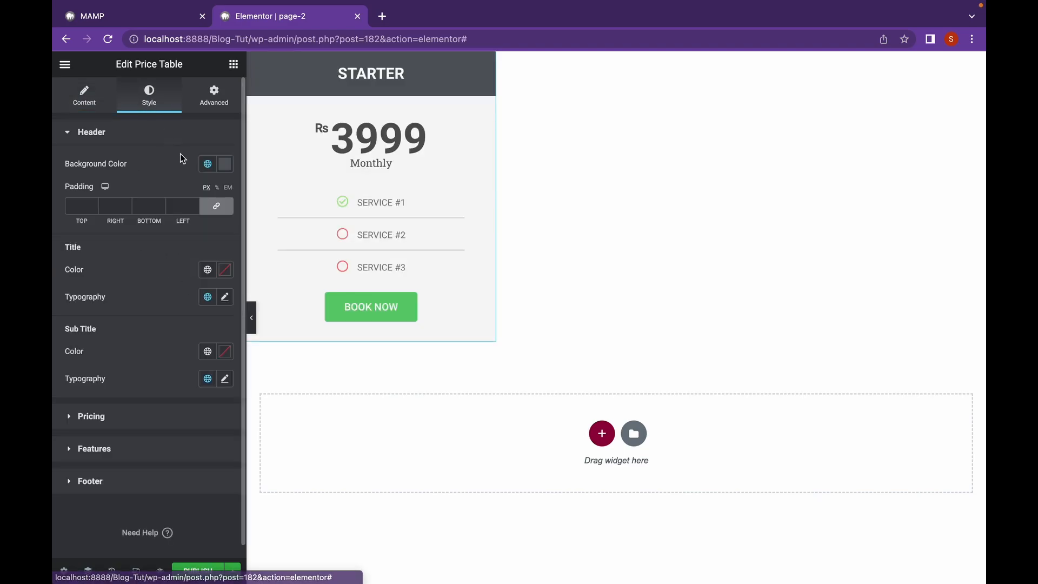
click(226, 170)
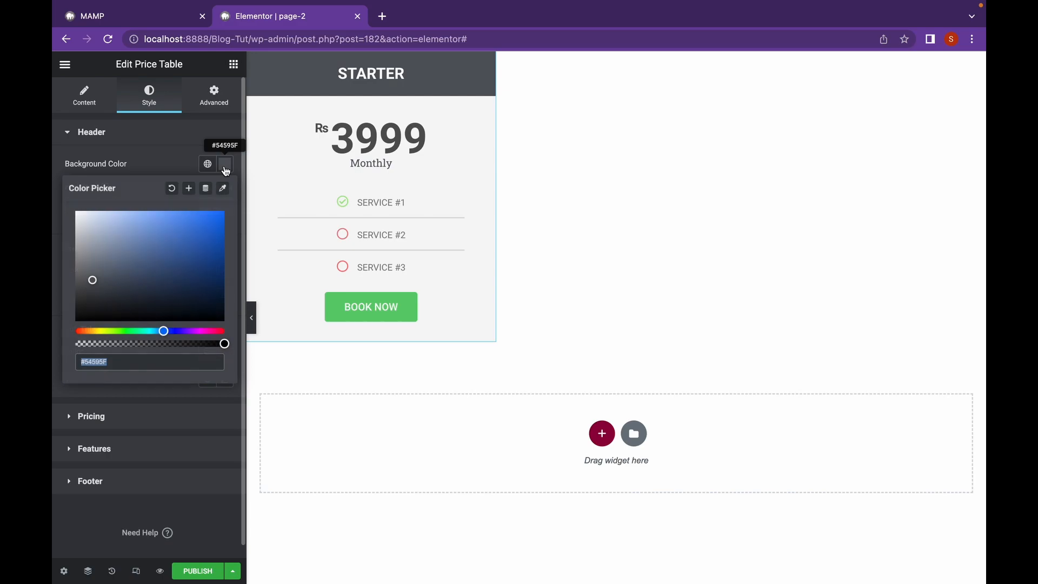
drag(104, 241, 196, 217)
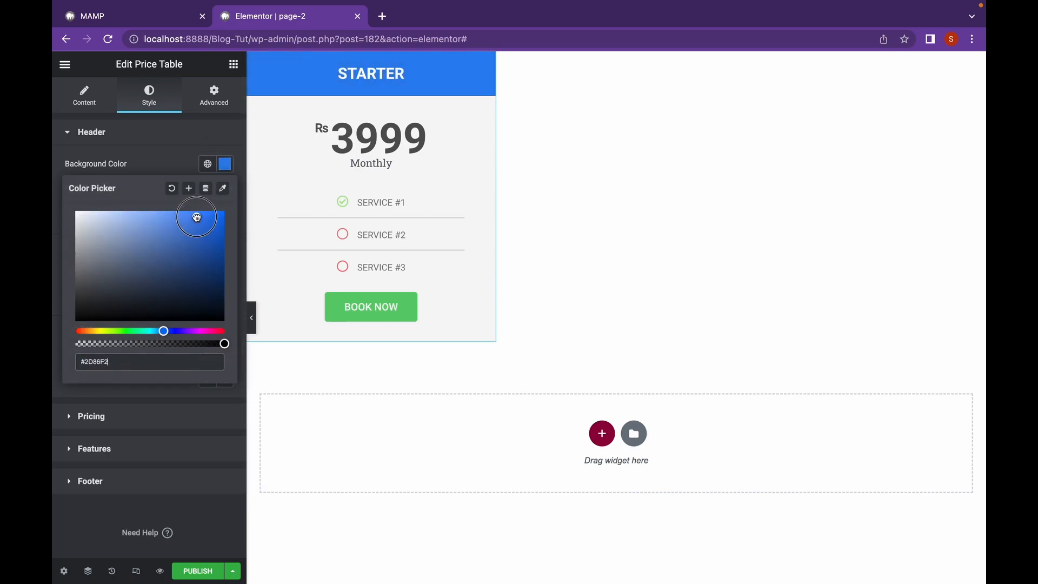
click(173, 164)
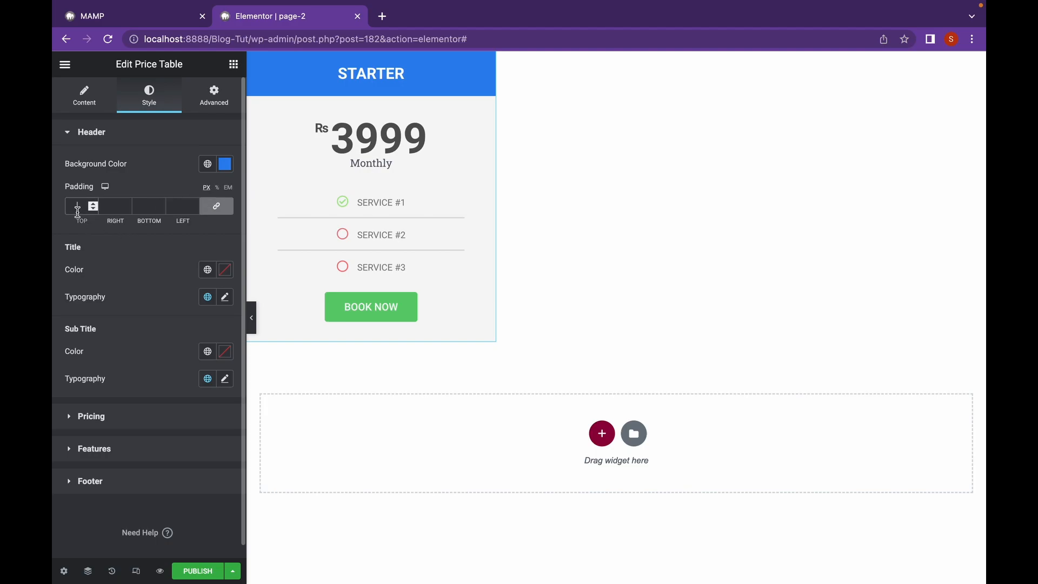
click(78, 207)
text(20)
Step: Set the currency symbol's size to 38 in the price table's pricing style
scroll(197, 319, down, 1)
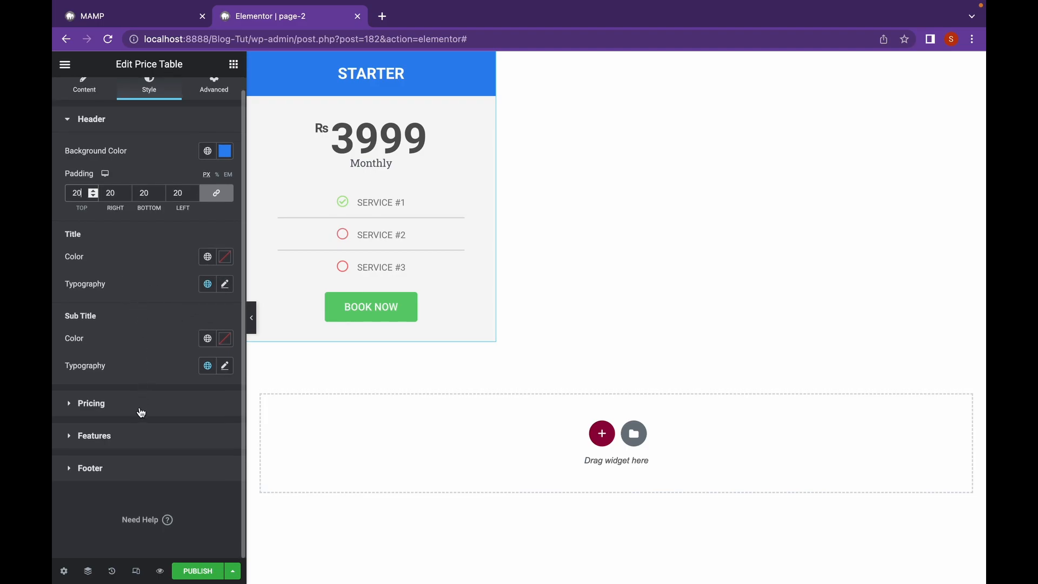
click(139, 406)
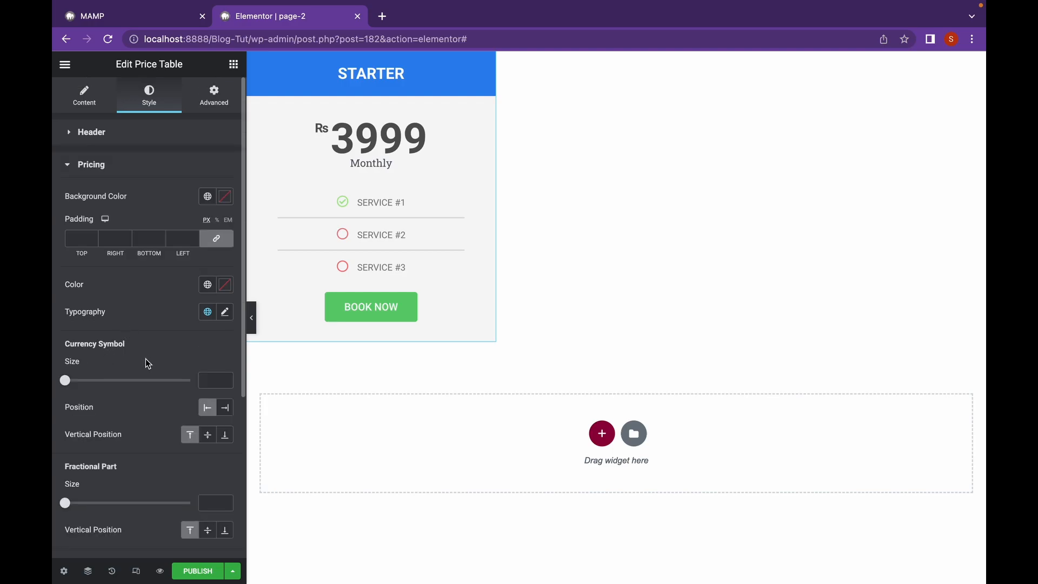
scroll(145, 361, down, 3)
drag(71, 240, 114, 238)
click(137, 236)
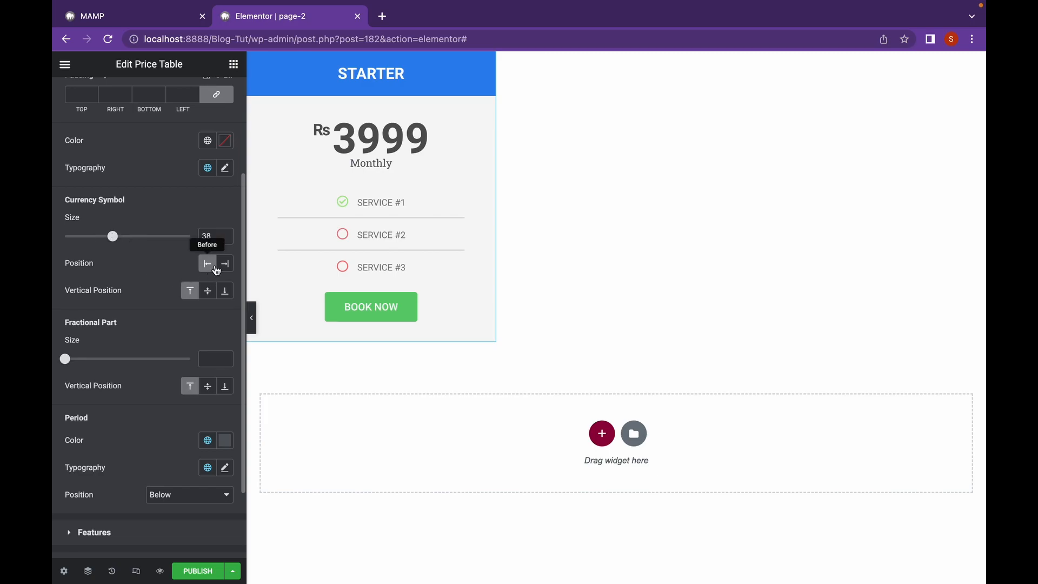
Step: Try the currency symbol after the price and at the middle and bottom vertical positions, restoring it to before and top
click(224, 264)
click(213, 264)
scroll(163, 278, down, 2)
click(208, 250)
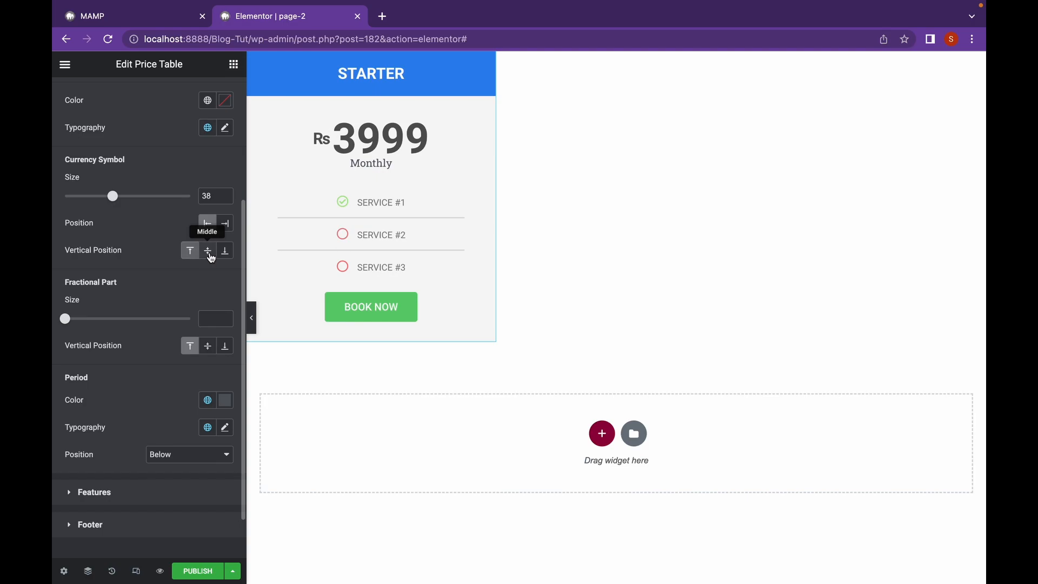
click(223, 254)
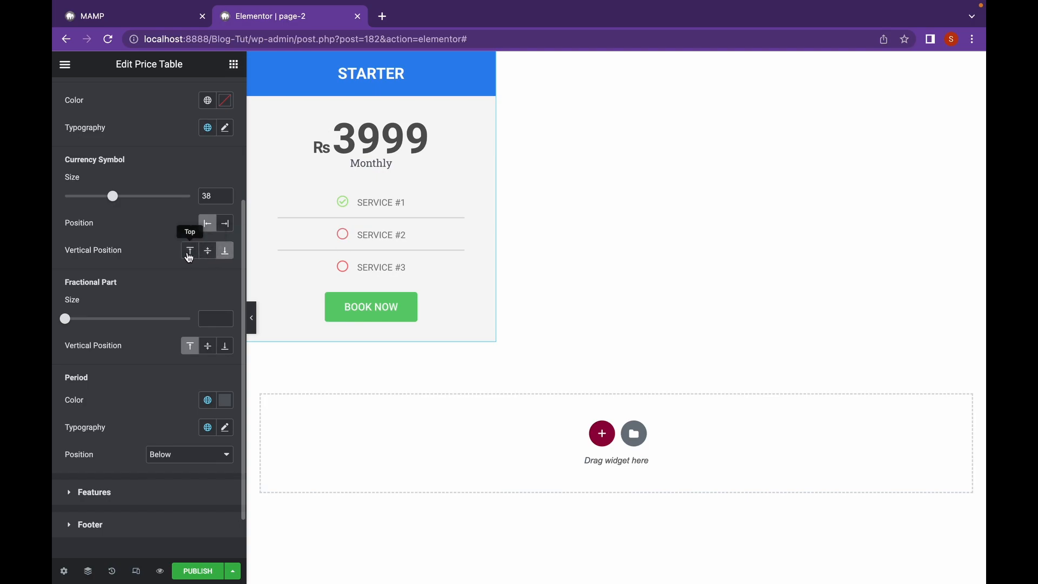
click(189, 252)
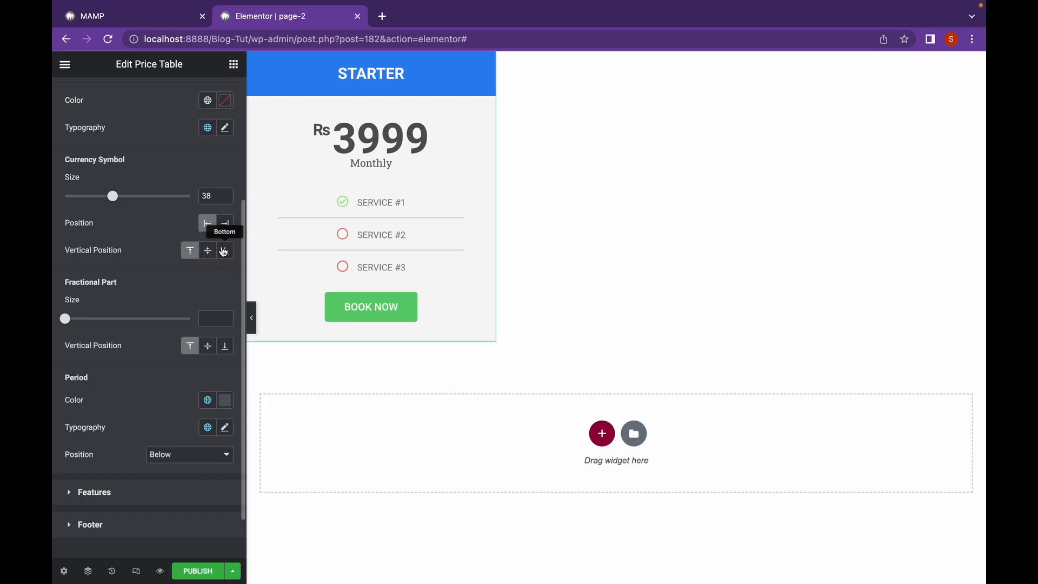
Step: Set the currency symbol's vertical position to bottom in the price table's pricing style
click(223, 251)
scroll(149, 308, down, 2)
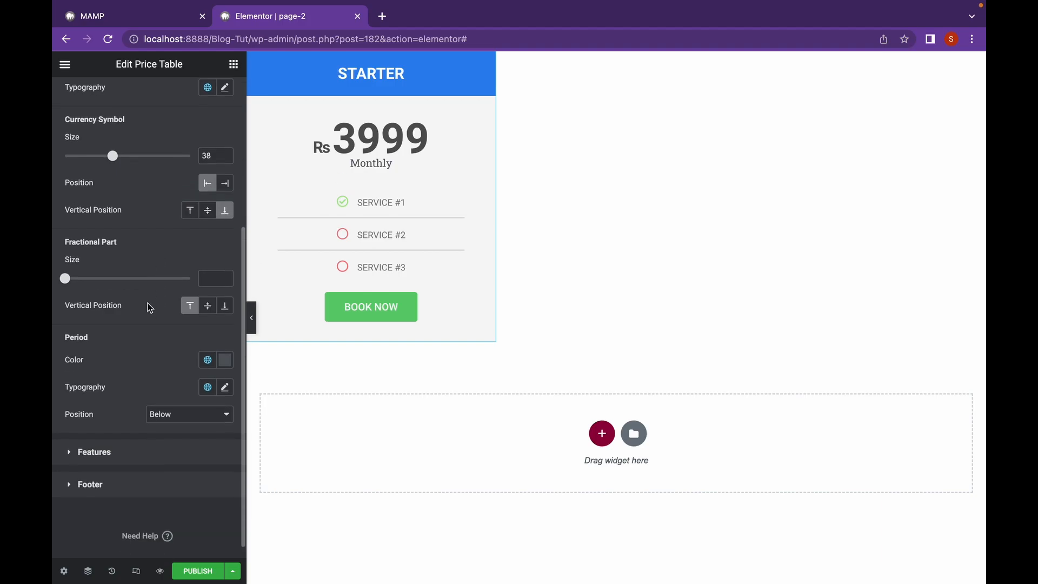
scroll(150, 308, down, 1)
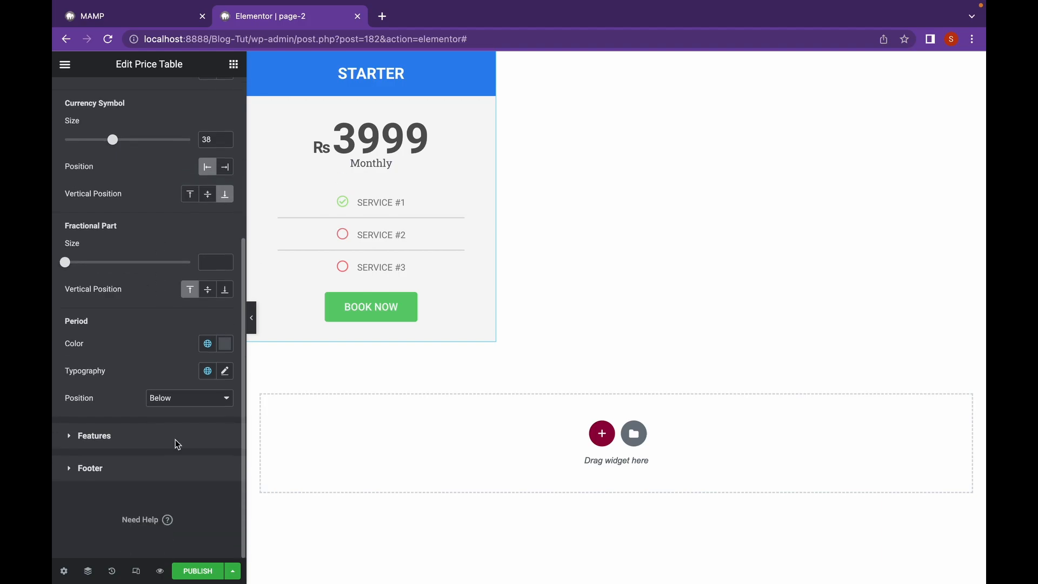
Step: Set the width to 43 in the price table's features style
click(176, 438)
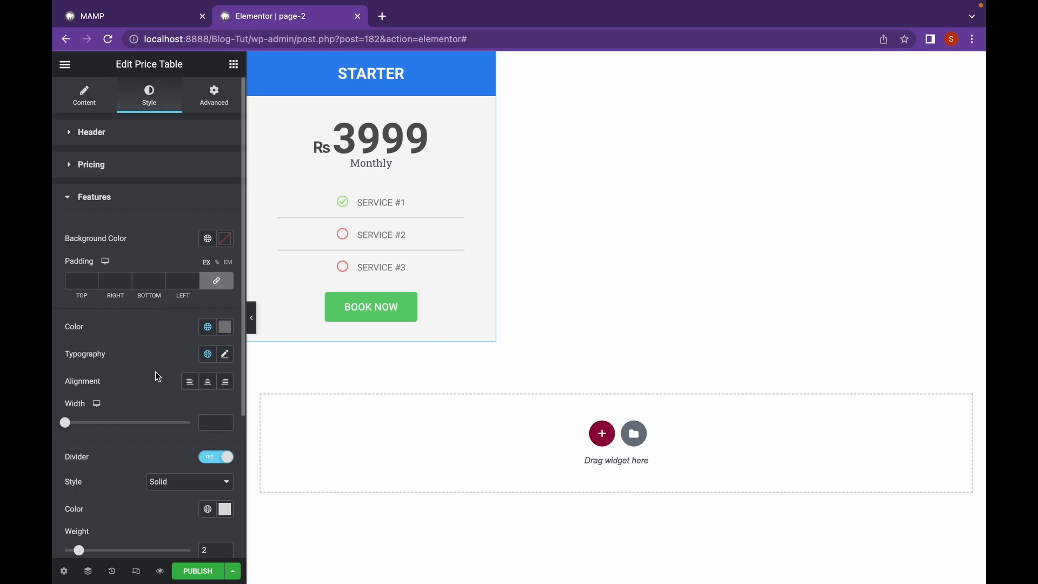
scroll(156, 375, down, 1)
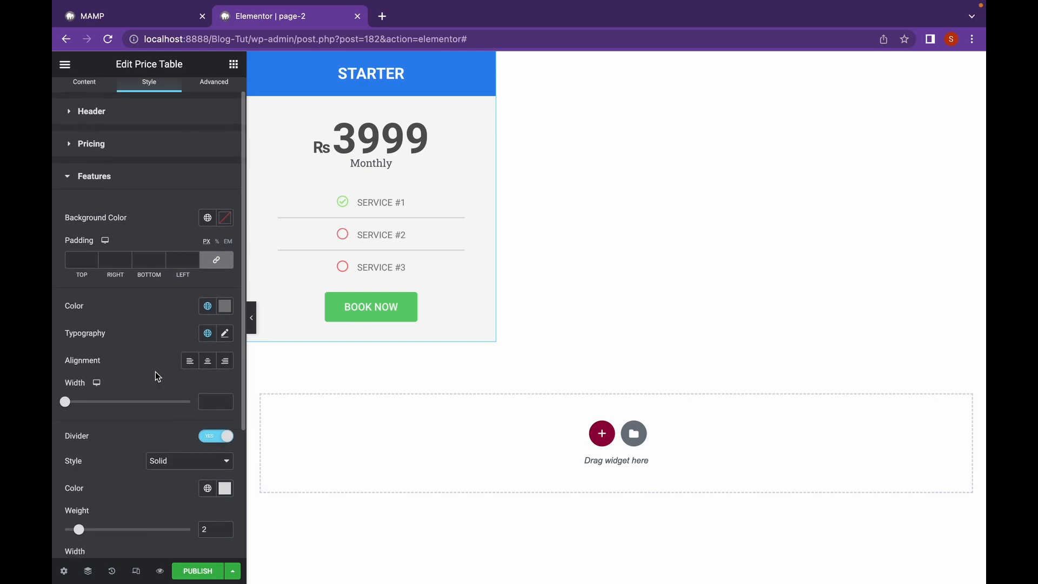
scroll(156, 377, down, 1)
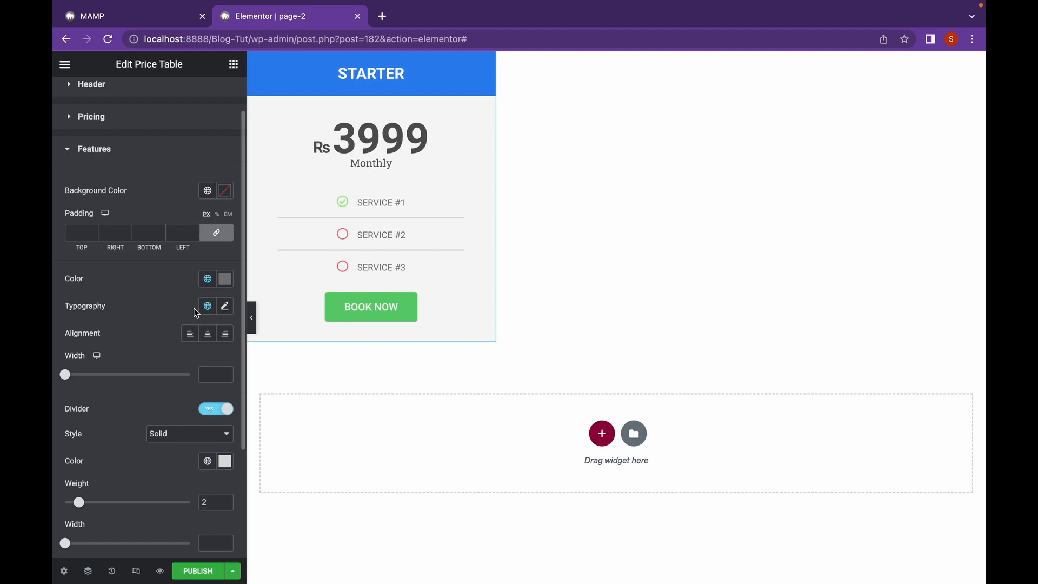
scroll(180, 402, down, 1)
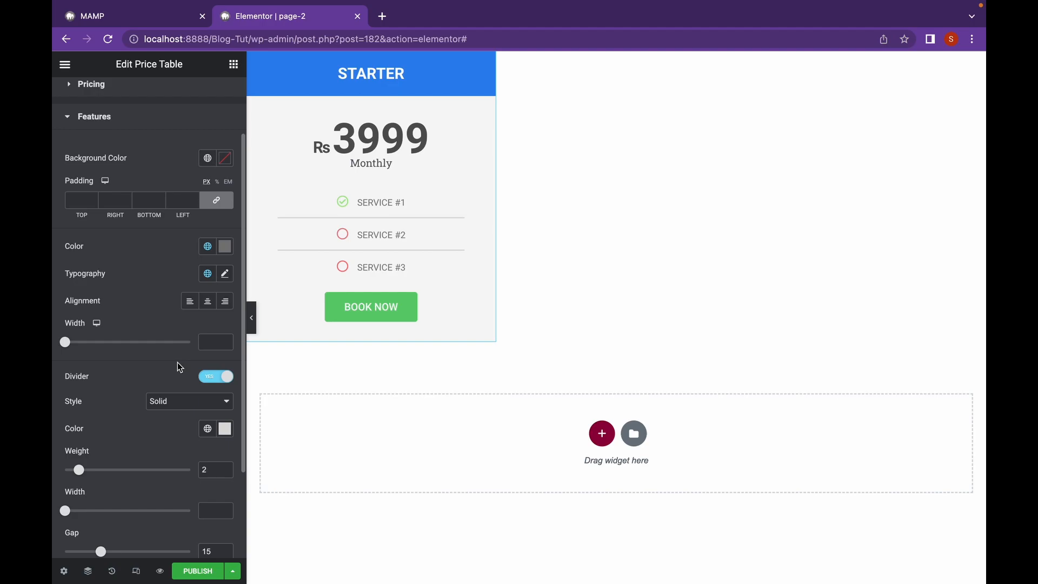
scroll(180, 367, down, 1)
drag(65, 320, 121, 315)
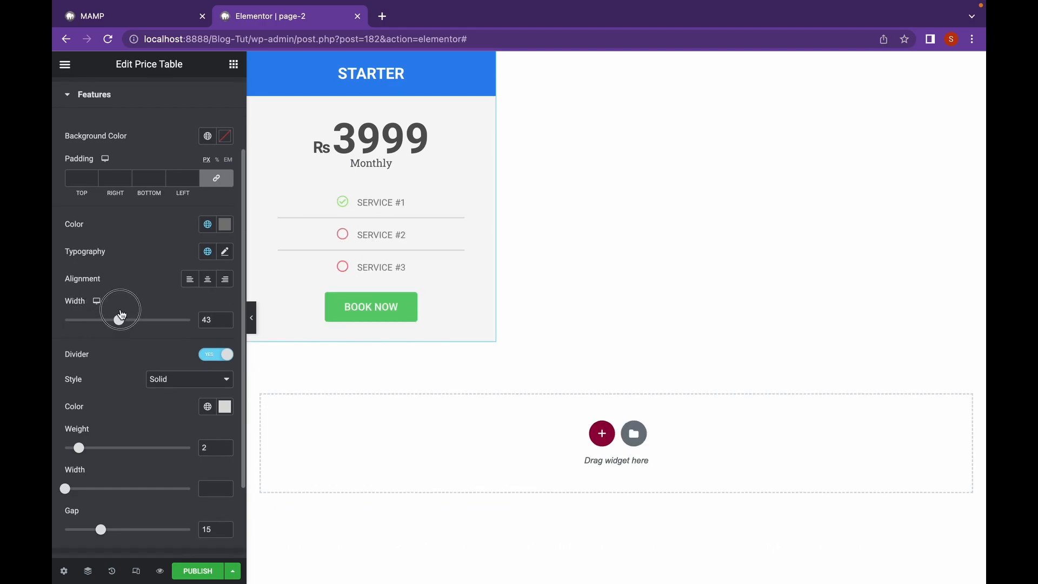
Step: Try the features list without a divider and with 20 px padding on all sides, restoring the divider and clearing the padding
scroll(132, 378, down, 2)
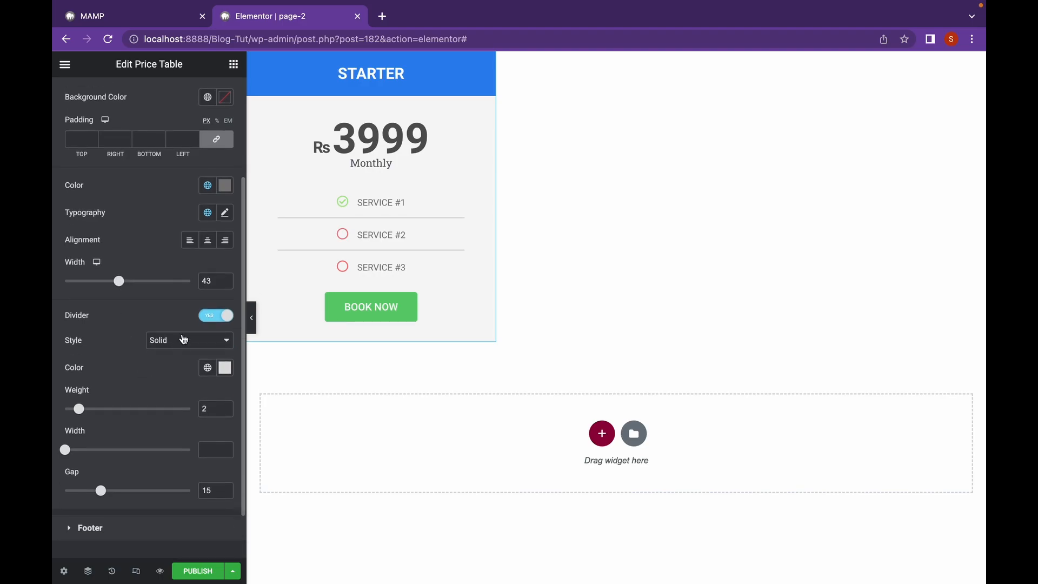
click(213, 318)
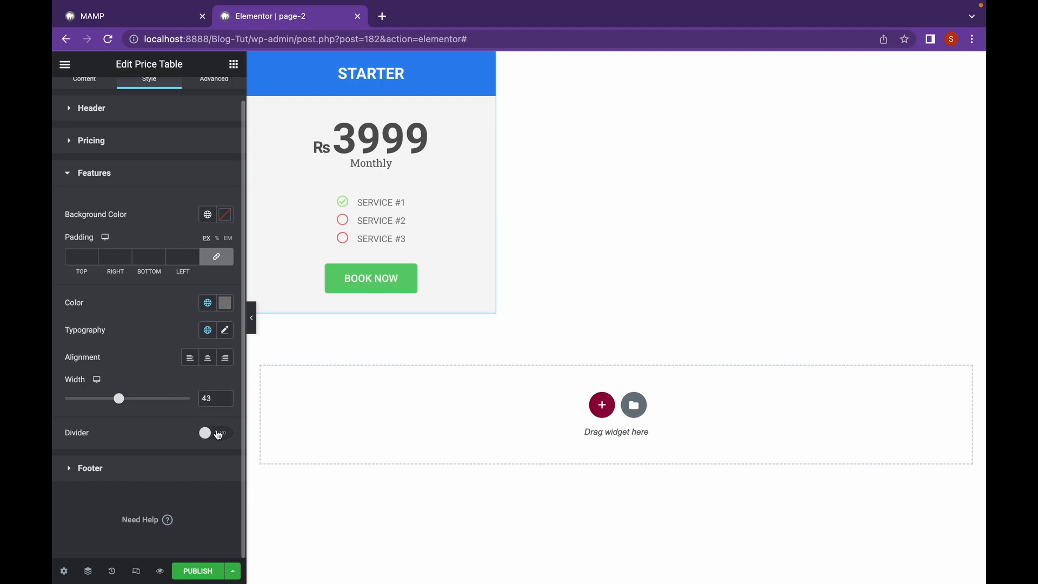
click(82, 257)
text(20)
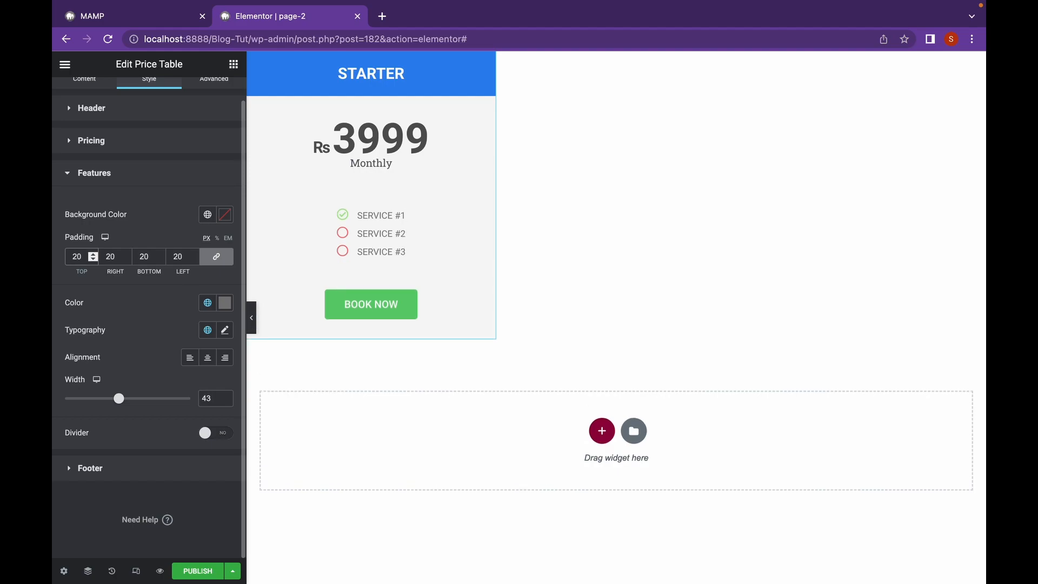
key(BackSpace)
key(BackSpace)
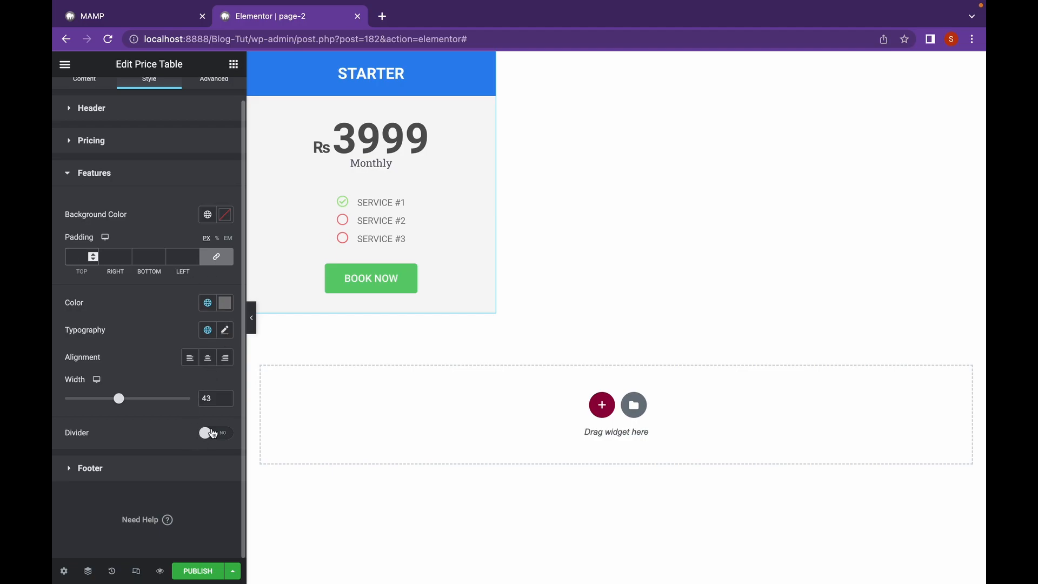
click(210, 432)
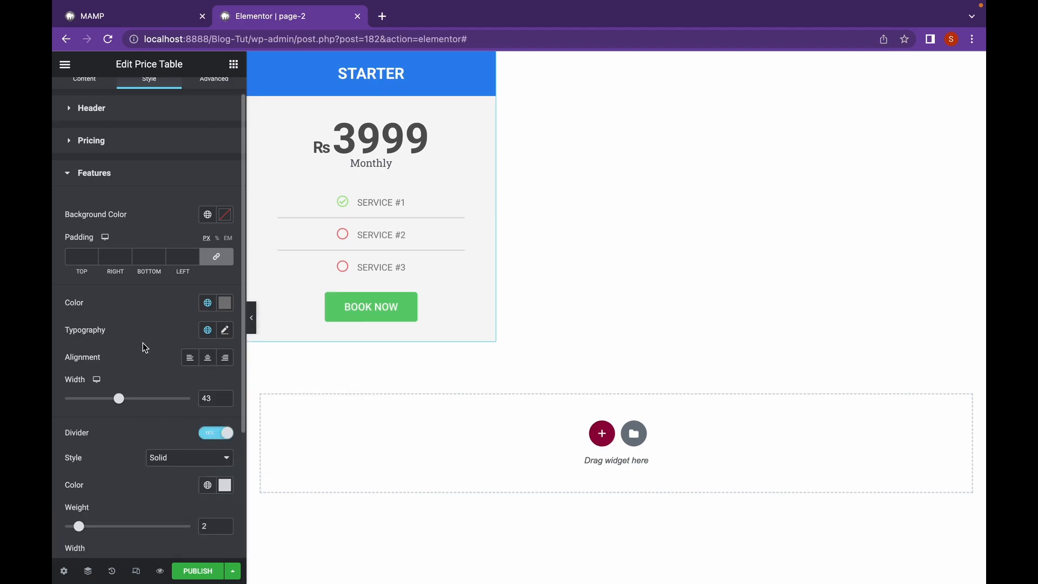
Step: Color the dividers between the price table's features light blue, #90BCEC
scroll(153, 390, down, 2)
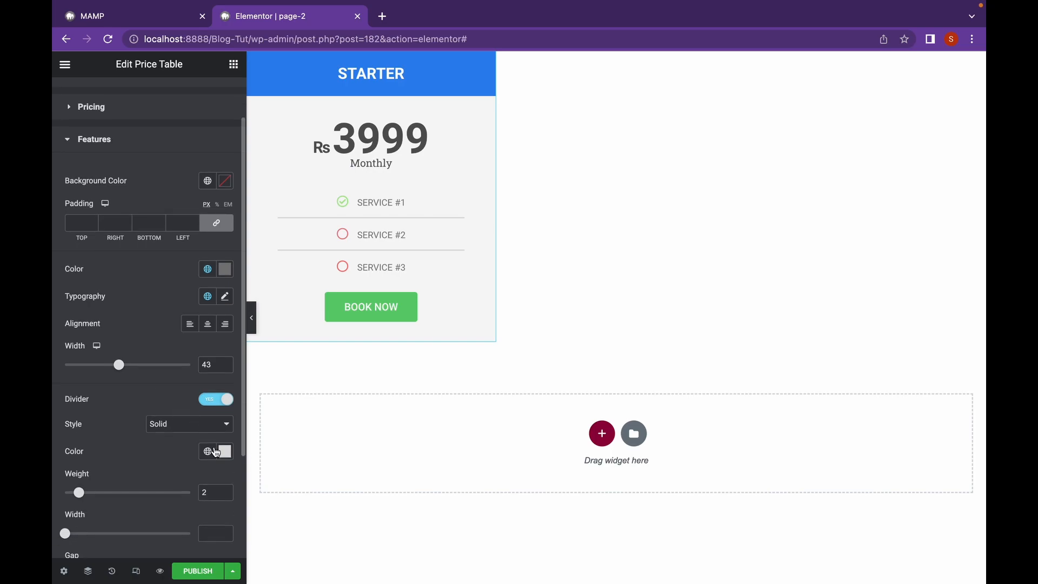
click(215, 451)
drag(129, 338, 109, 269)
drag(120, 385, 163, 387)
click(124, 279)
drag(130, 278, 133, 275)
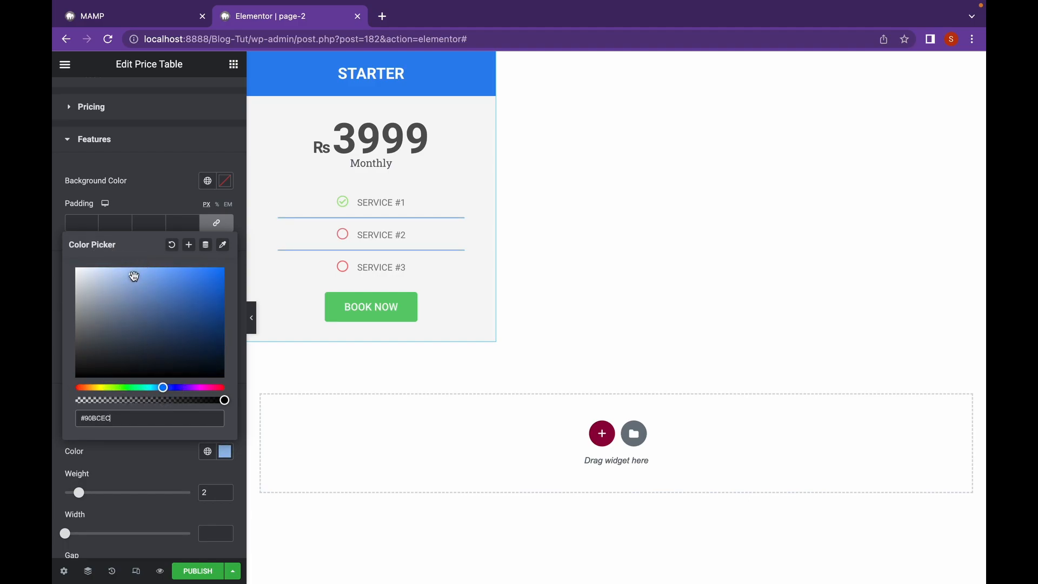
click(163, 459)
Step: Change the normal background color of the footer's BOOK NOW button to light blue, #3EBEFF
scroll(163, 448, down, 3)
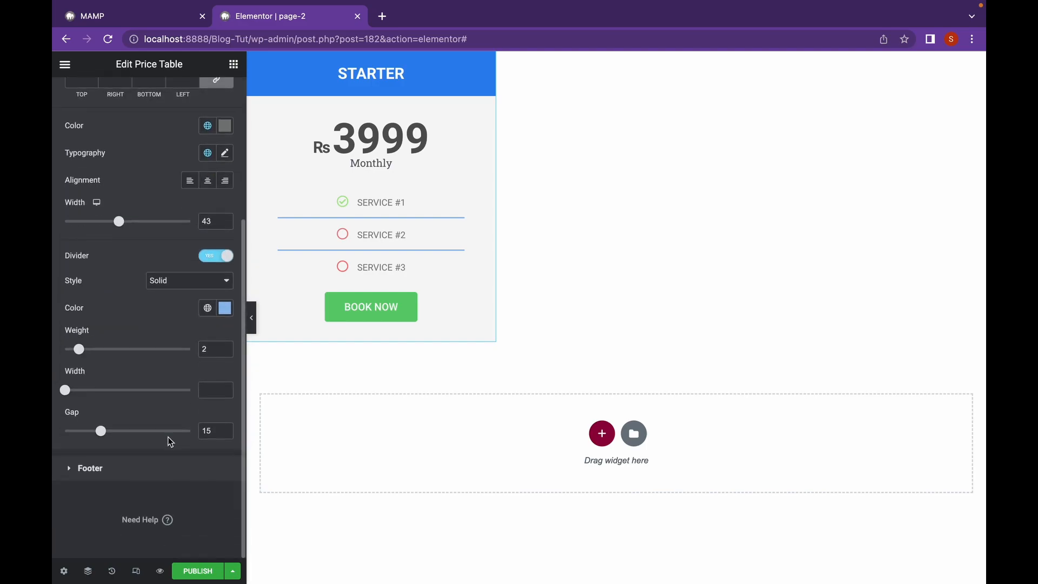
click(146, 469)
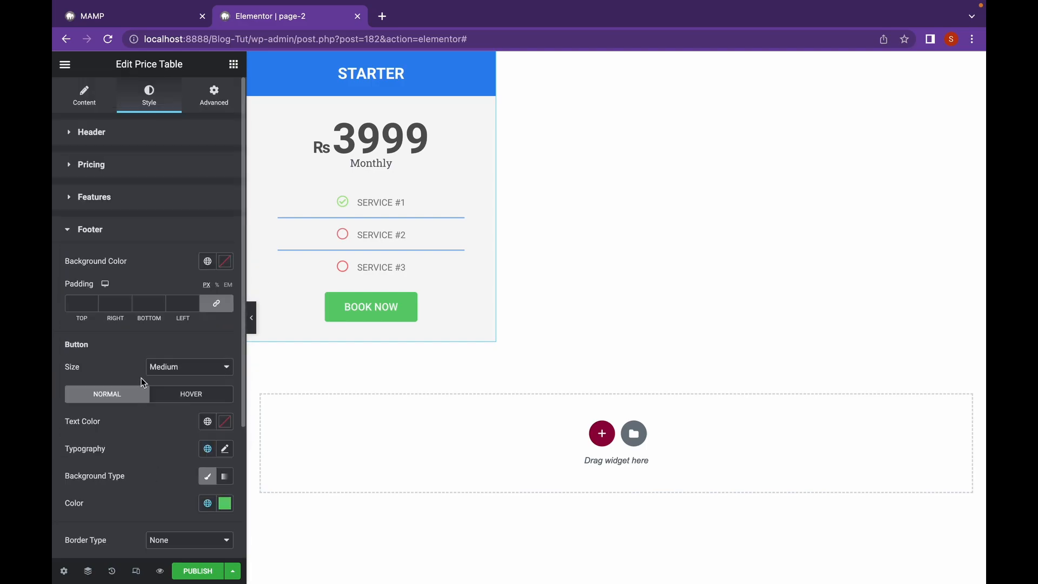
click(226, 503)
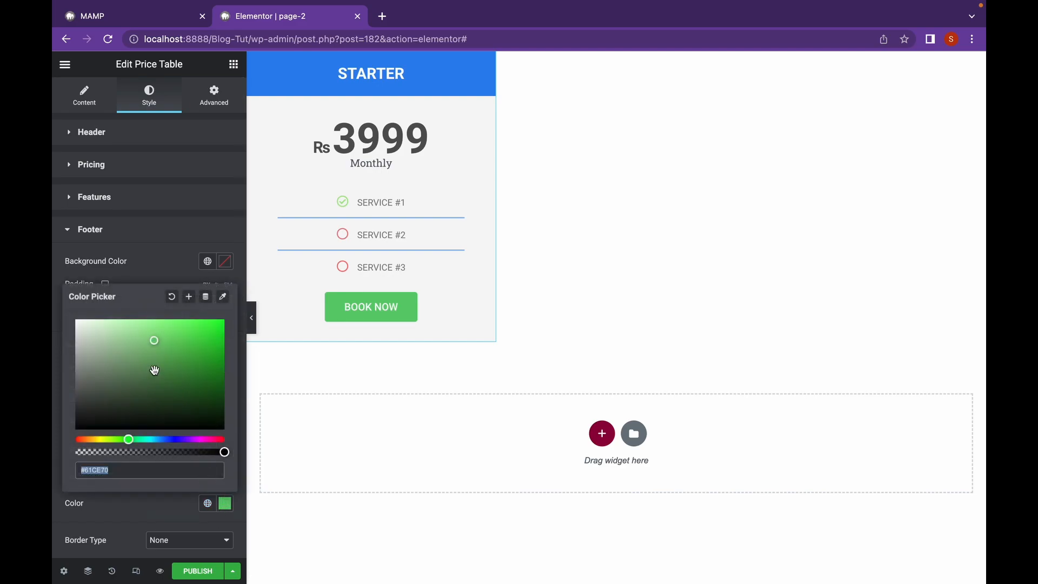
drag(132, 436, 158, 437)
drag(157, 354, 189, 303)
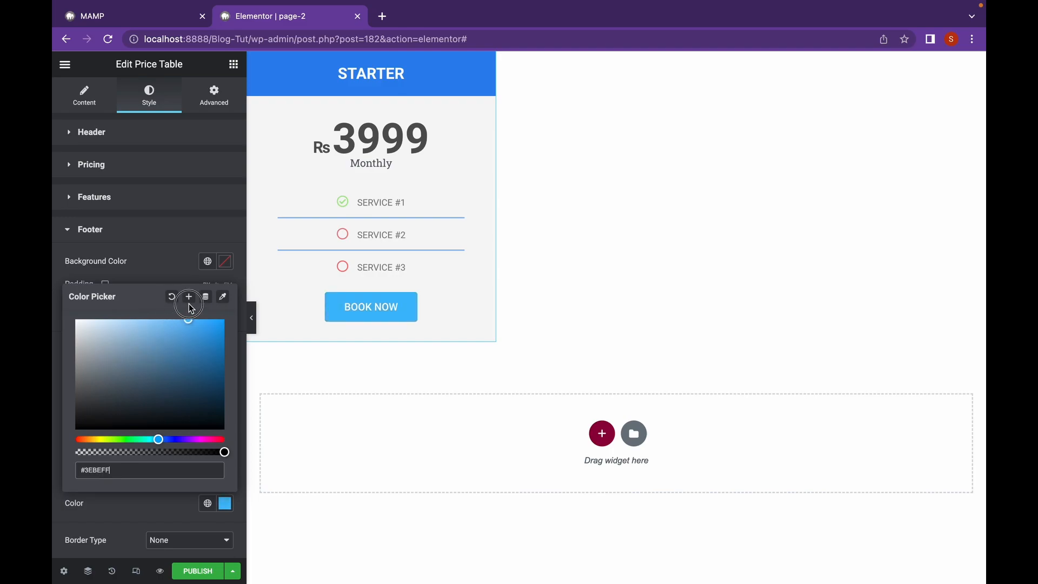
click(203, 231)
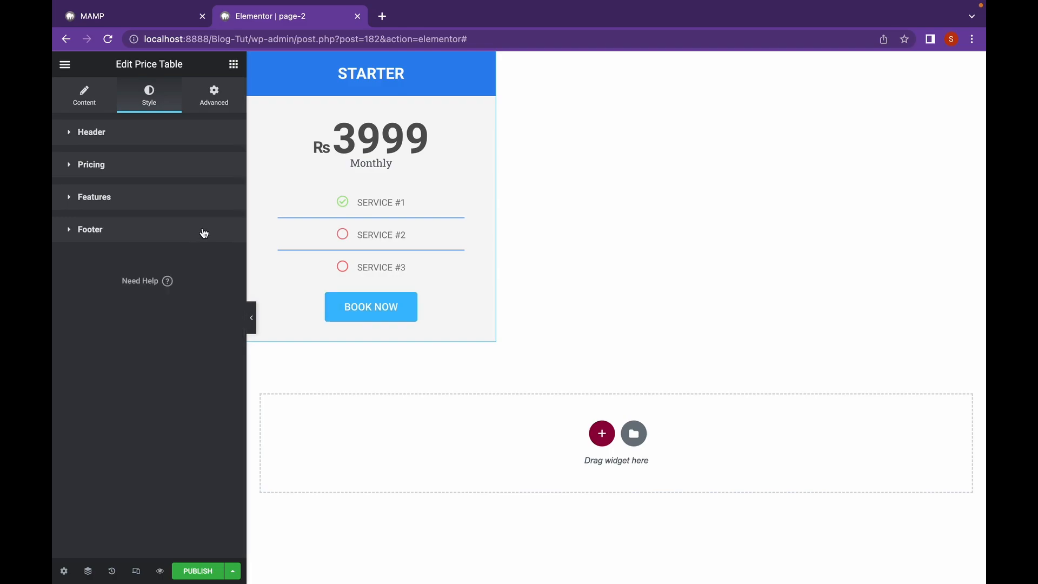
Step: Give the BOOK NOW button's hover state a classic background in blue #3989F6 and the Grow animation
click(204, 232)
scroll(153, 328, down, 4)
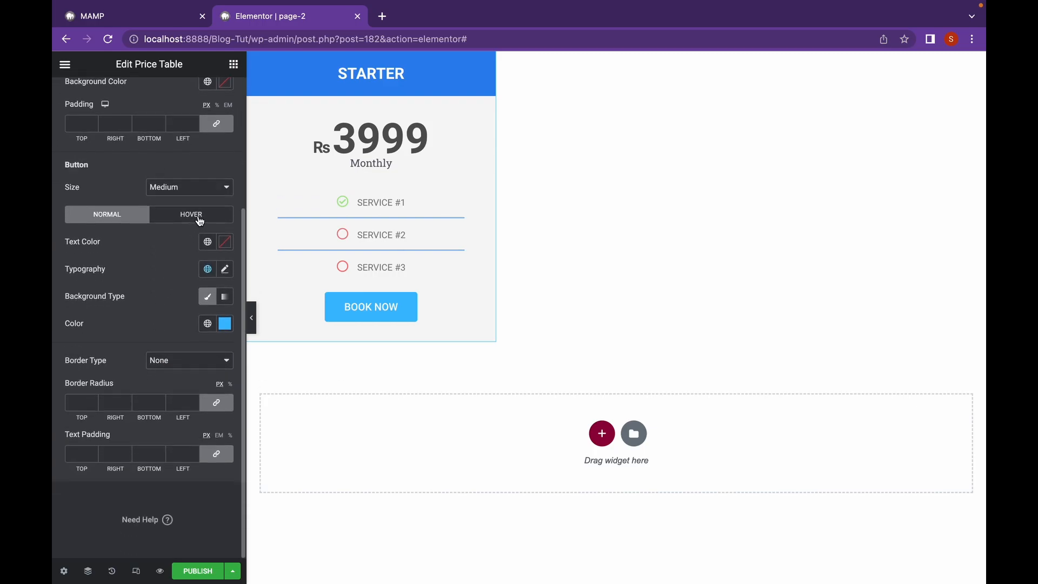
click(199, 219)
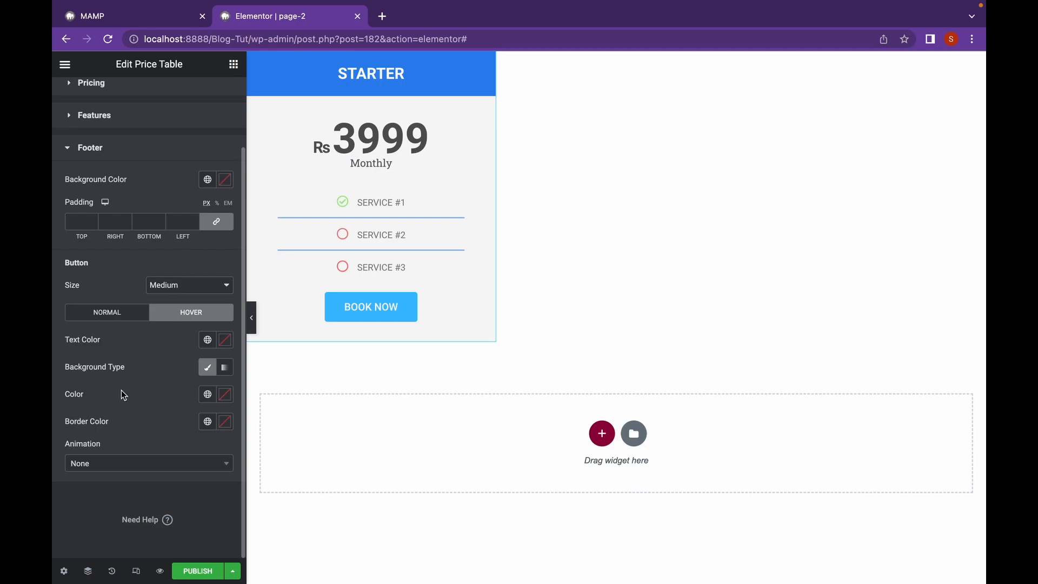
click(210, 370)
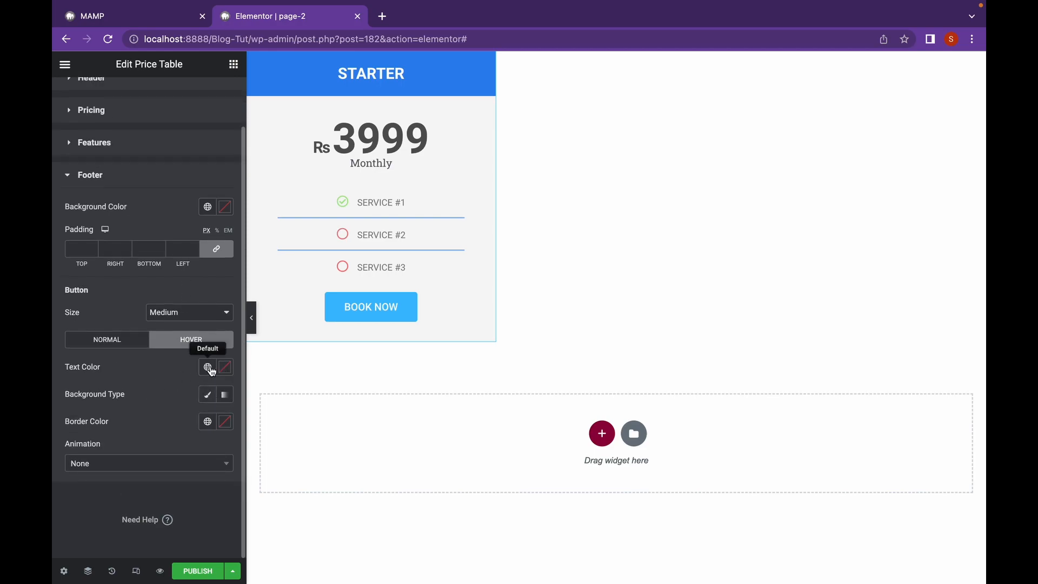
click(206, 398)
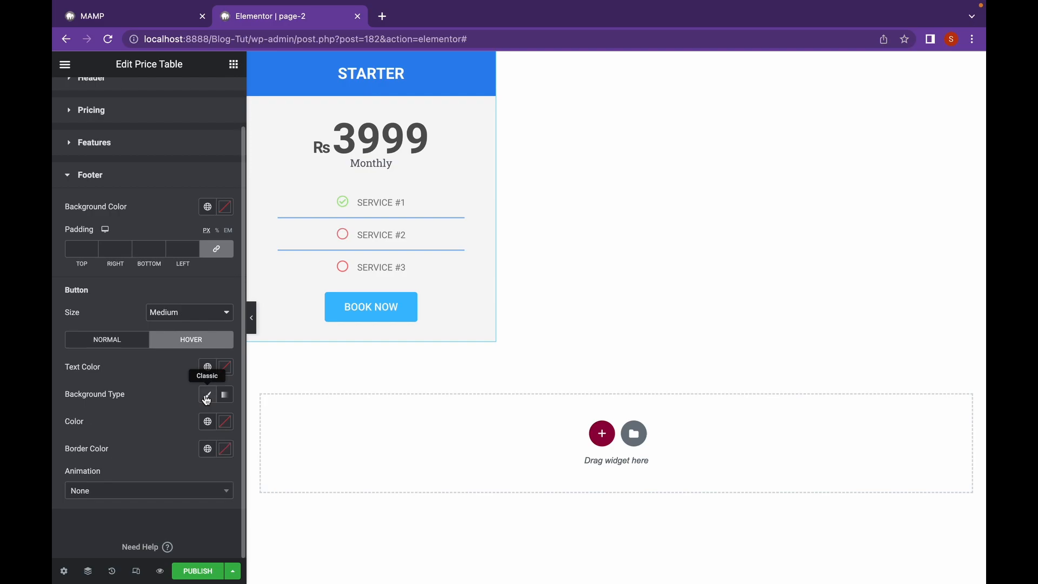
click(225, 424)
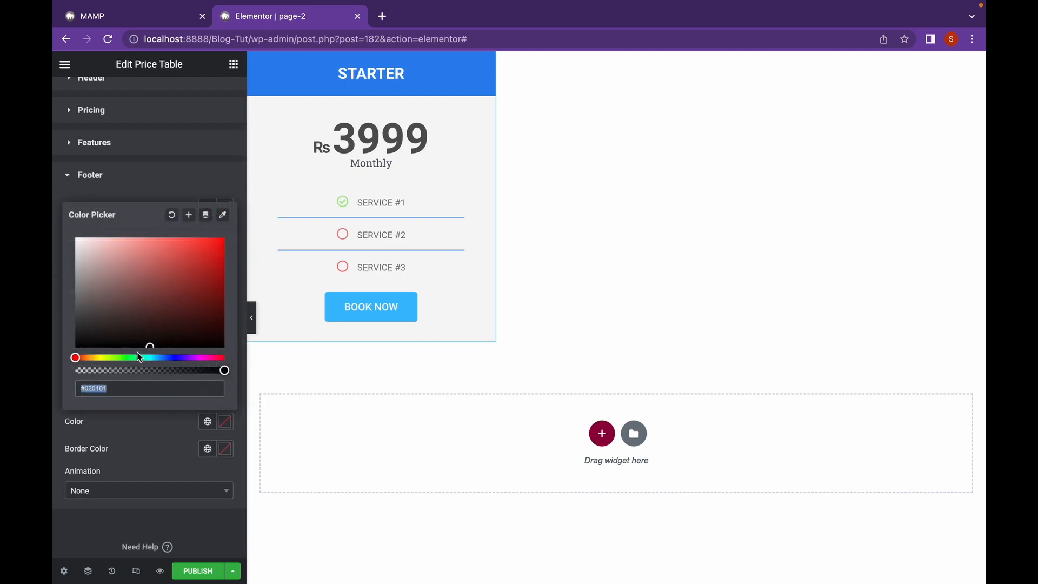
drag(138, 357, 164, 357)
click(156, 272)
mouse_move(157, 272)
mouse_down()
mouse_move(174, 222)
mouse_move(189, 241)
mouse_up()
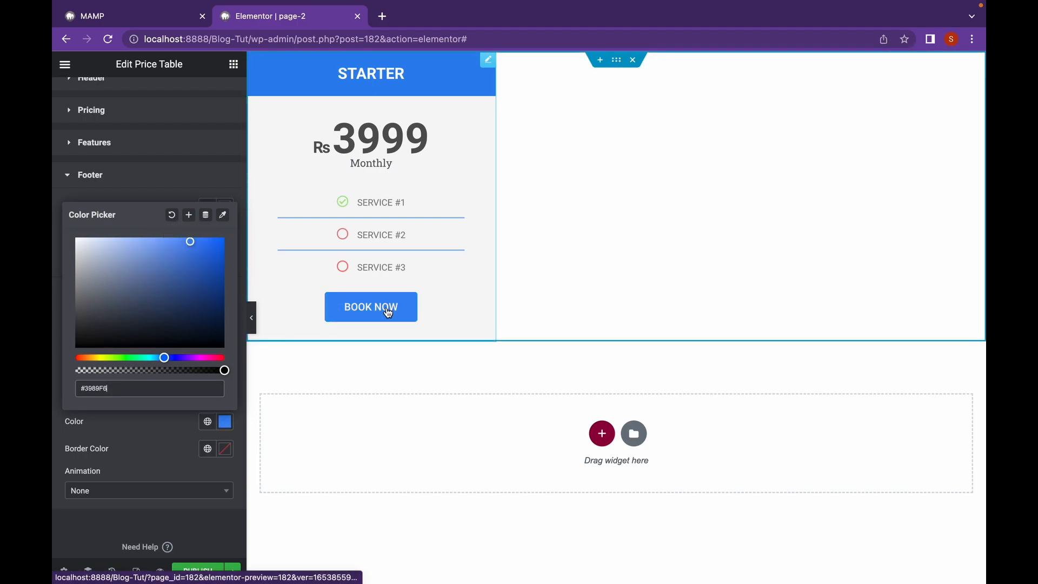
click(171, 459)
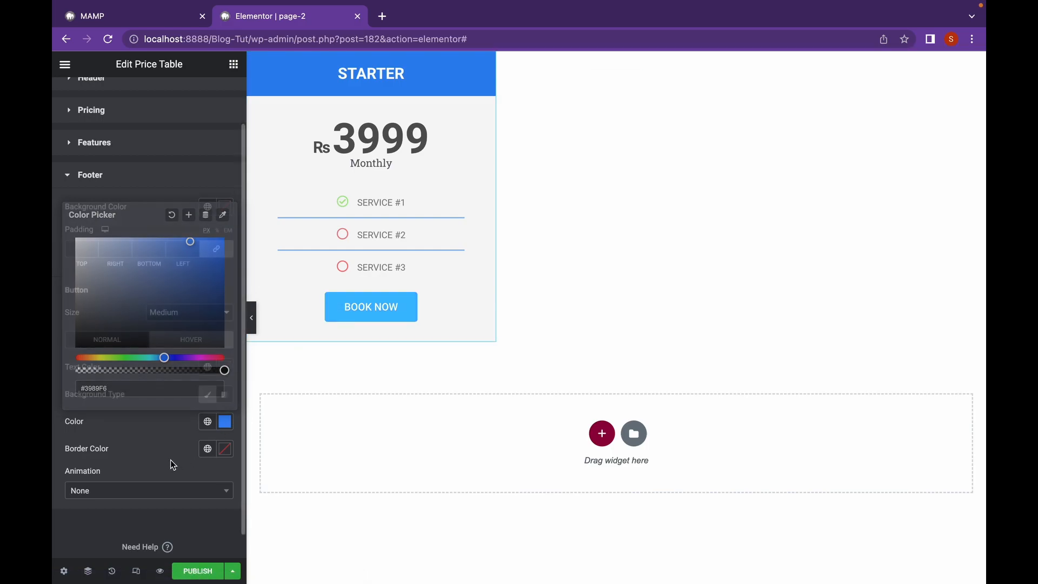
click(176, 493)
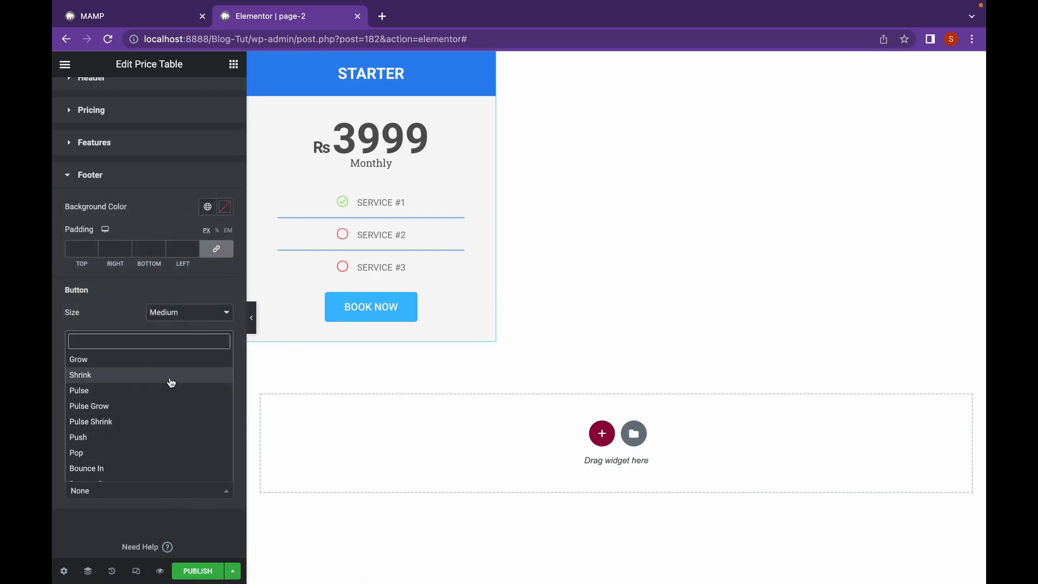
click(184, 361)
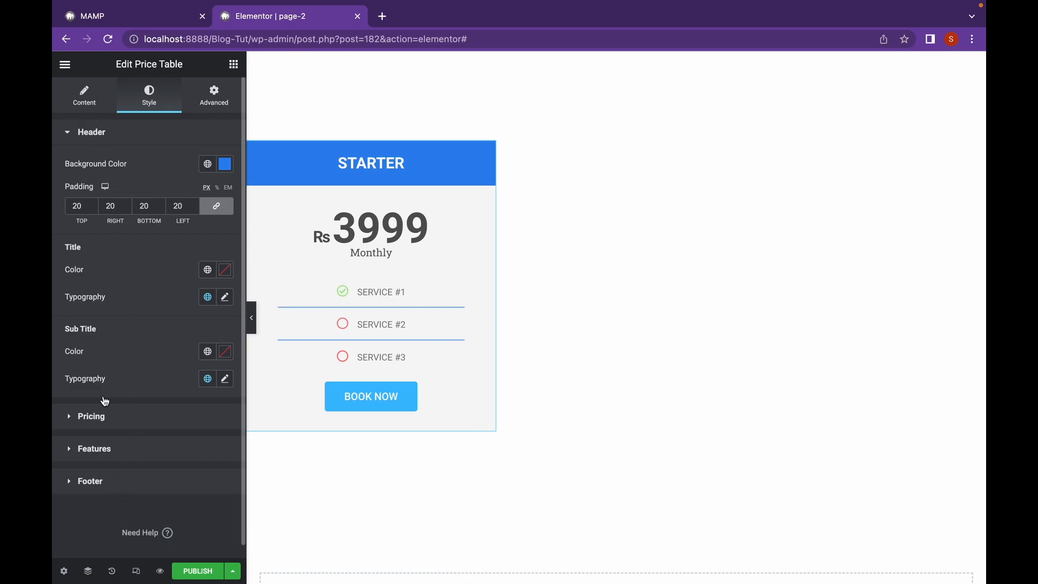
Step: Set the price table's hover transform to a proportional scale of 1.2
click(197, 105)
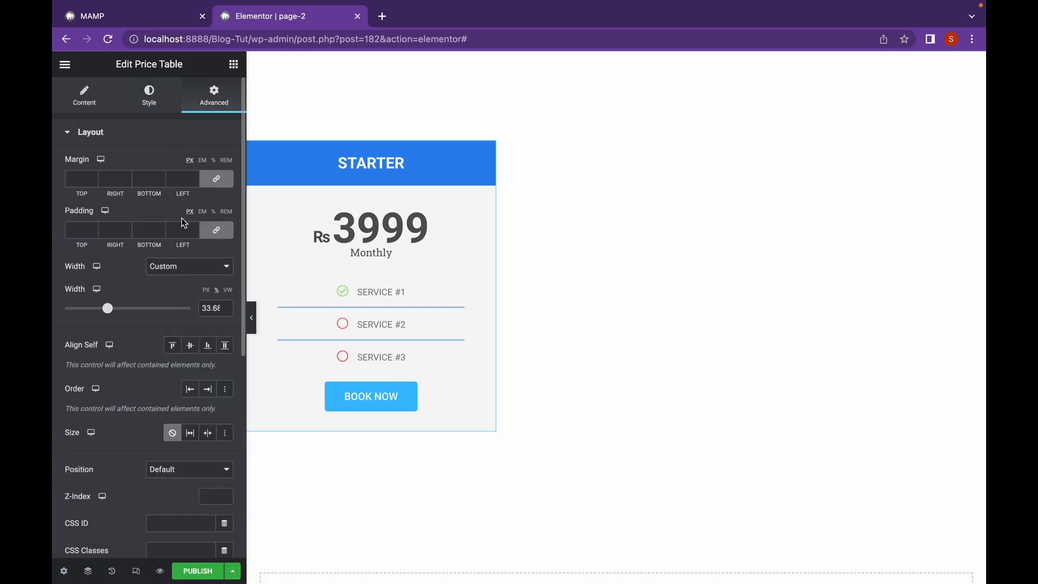
scroll(183, 221, down, 1)
scroll(184, 222, down, 5)
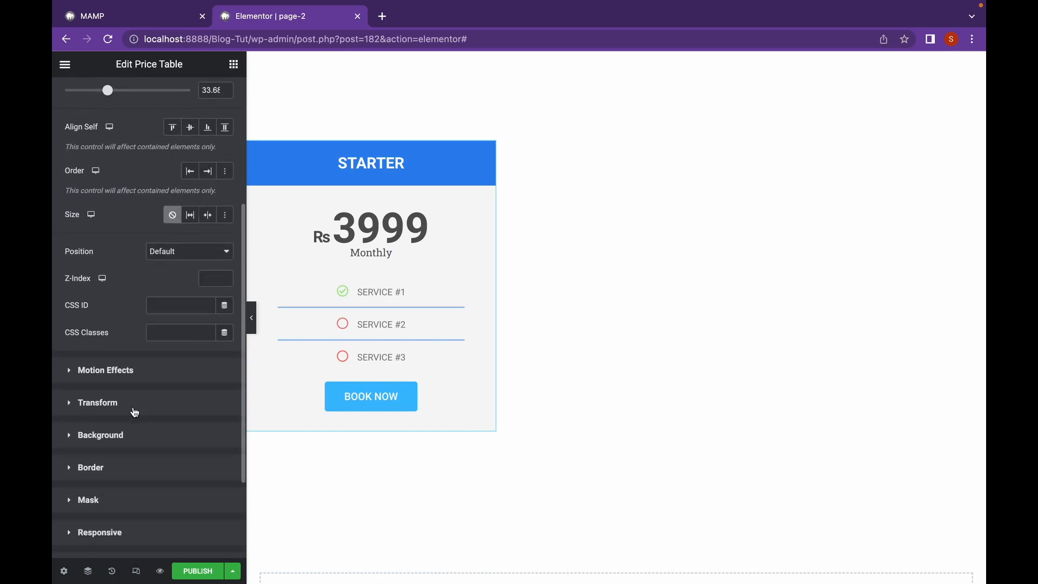
click(134, 410)
click(197, 236)
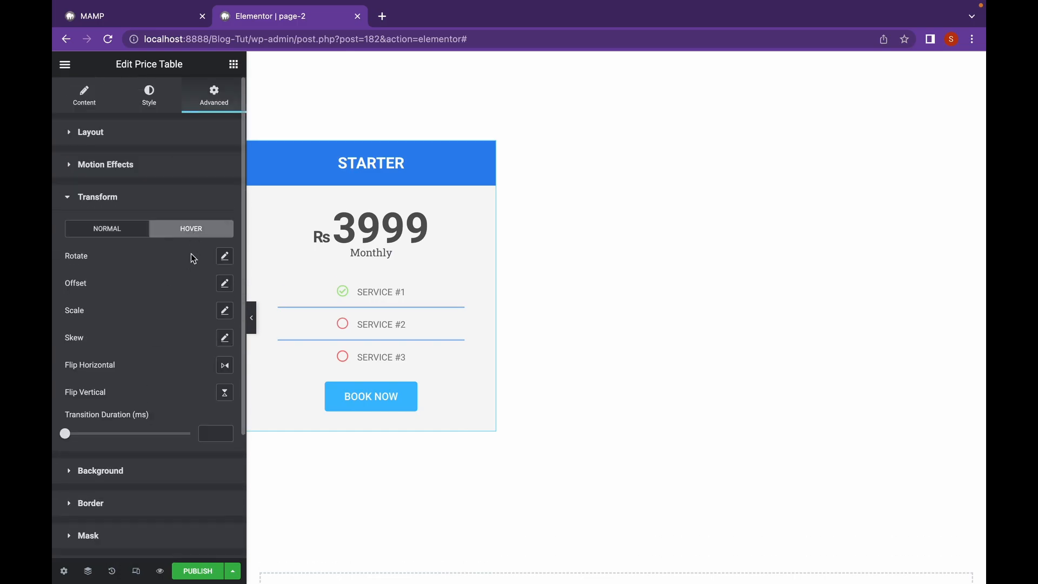
click(225, 311)
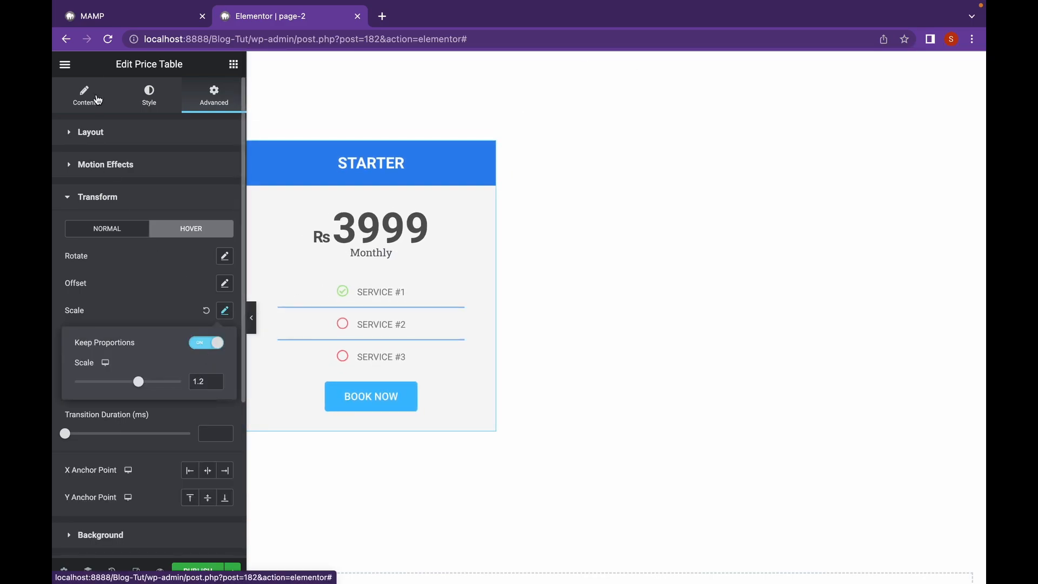
Step: Choose a gradient as the normal background type in the price table's advanced settings
click(98, 99)
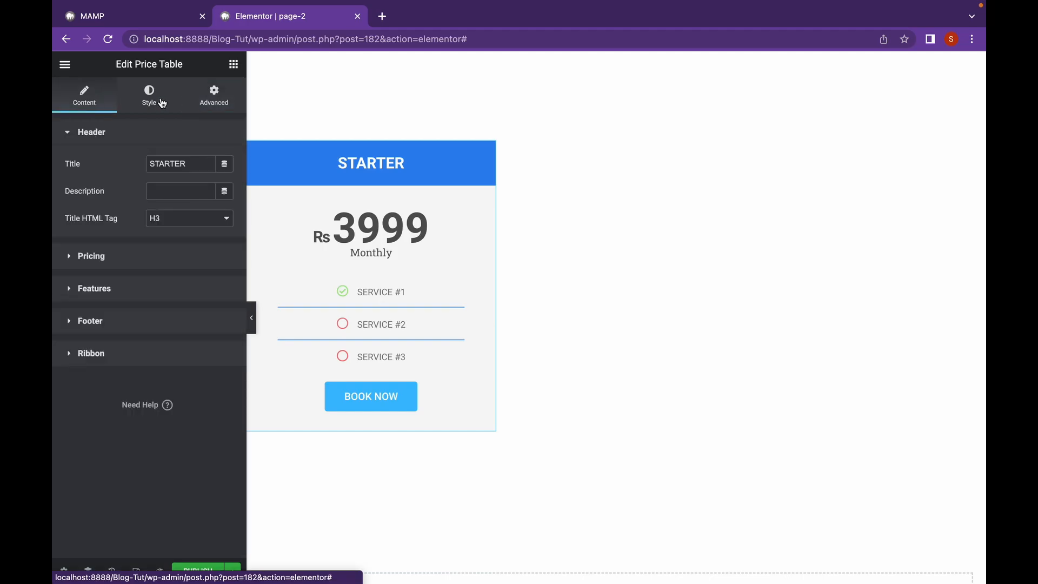
click(214, 95)
scroll(162, 433, down, 5)
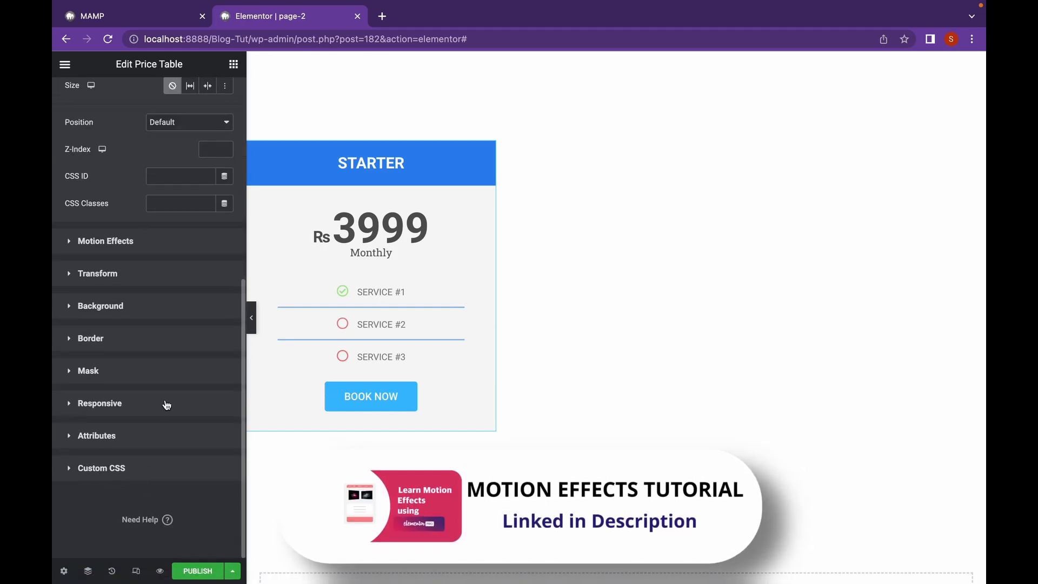
click(183, 306)
click(223, 290)
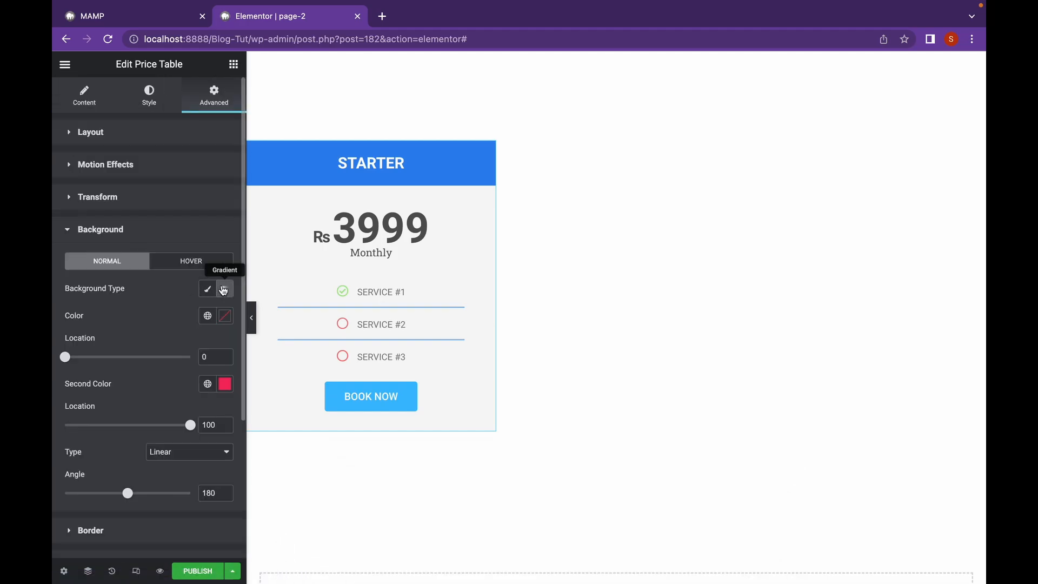
Step: Sample the header's blue, #2D86F0, as the first color of the price table's normal background gradient
click(224, 315)
drag(128, 400, 101, 362)
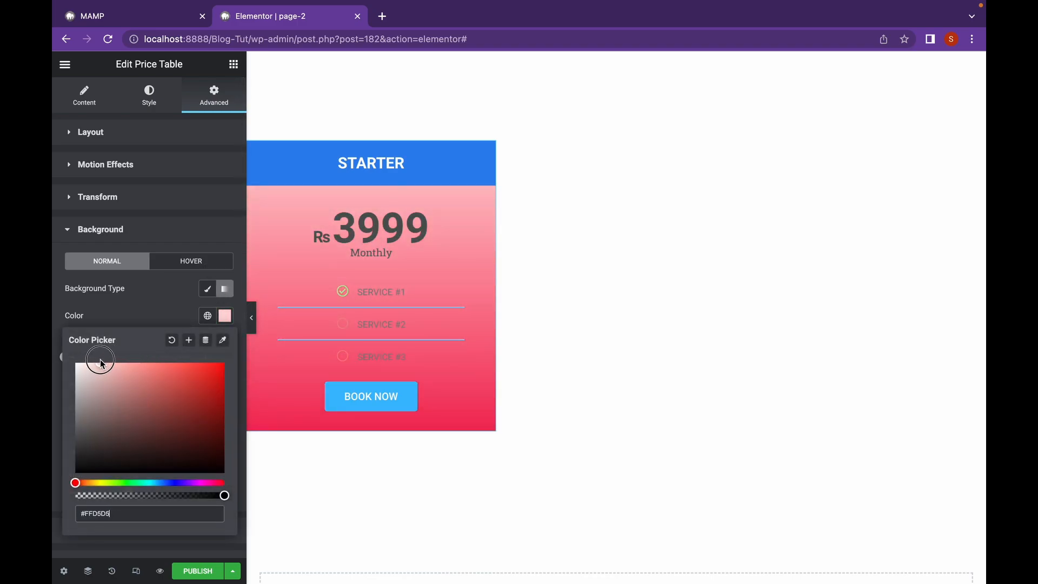
click(223, 340)
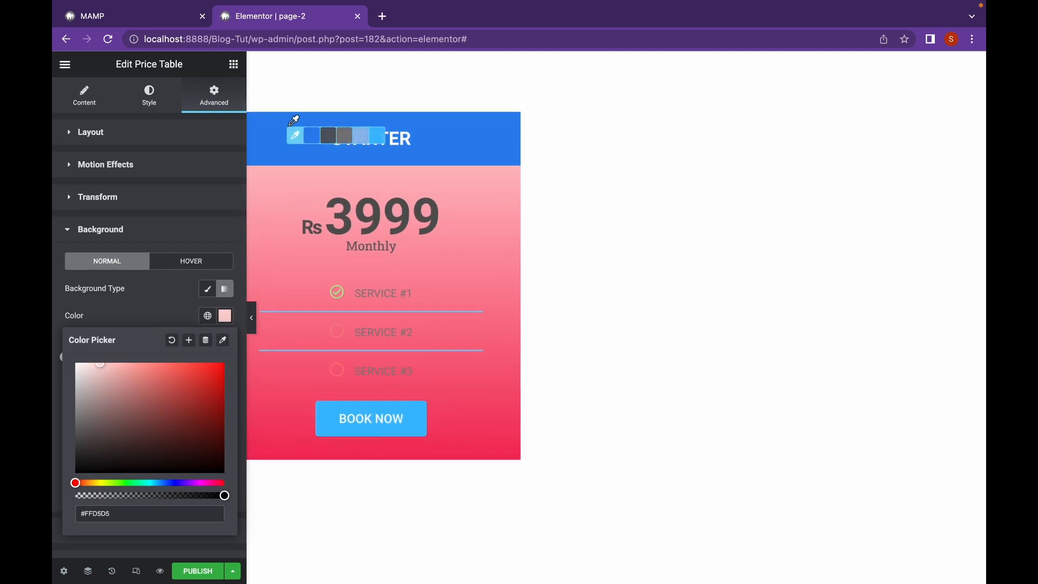
click(308, 139)
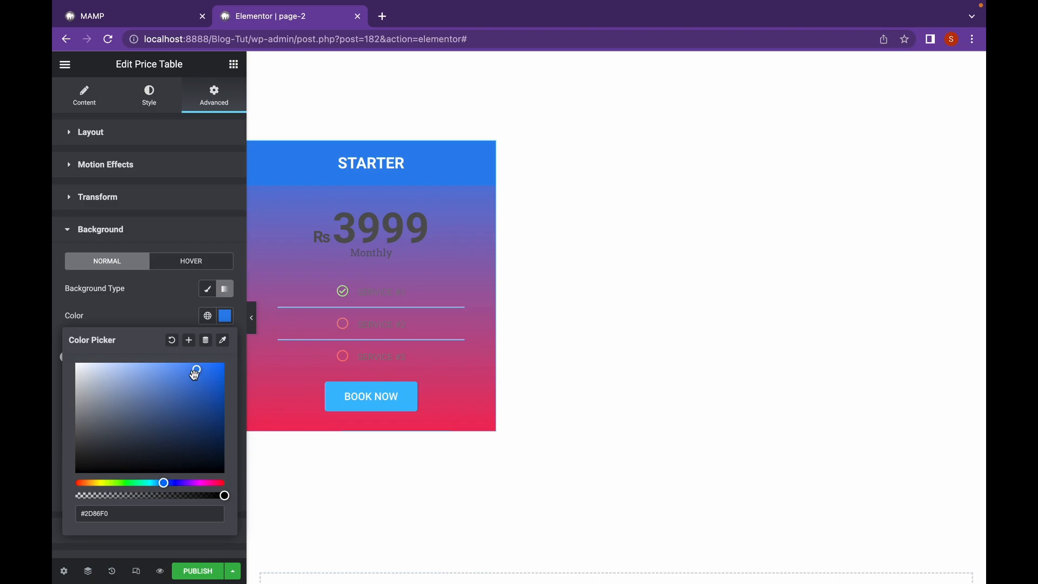
Step: Set the text color of the price in the Pricing style settings to white, #FFFFFF
click(149, 96)
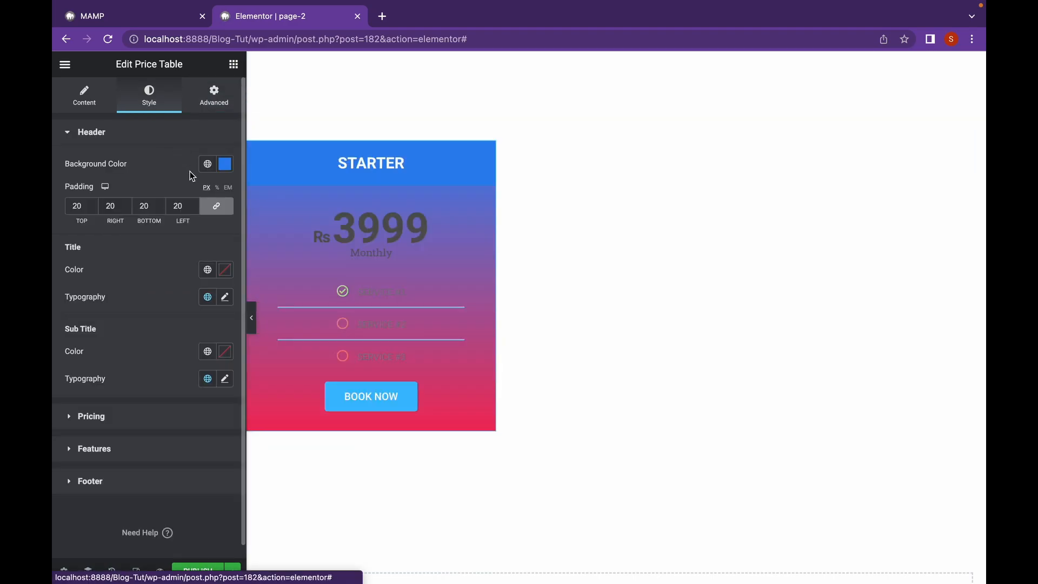
click(223, 270)
click(180, 270)
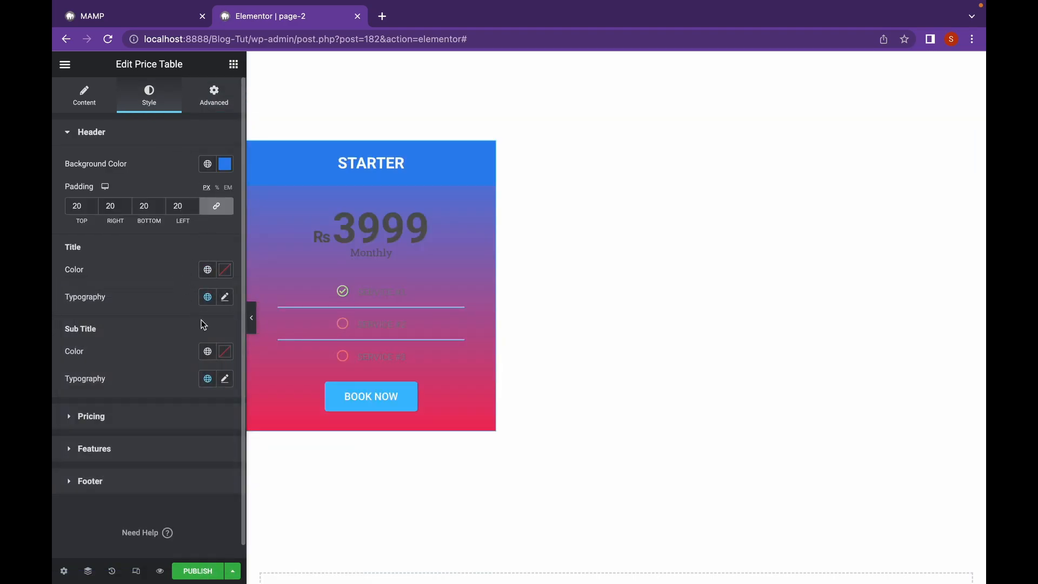
click(168, 427)
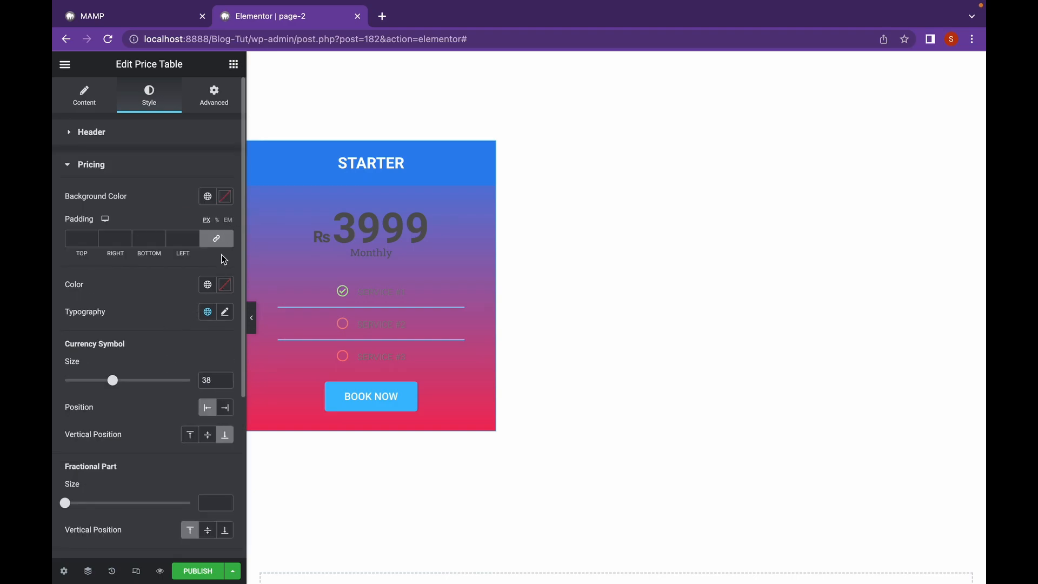
click(225, 285)
drag(151, 358, 74, 323)
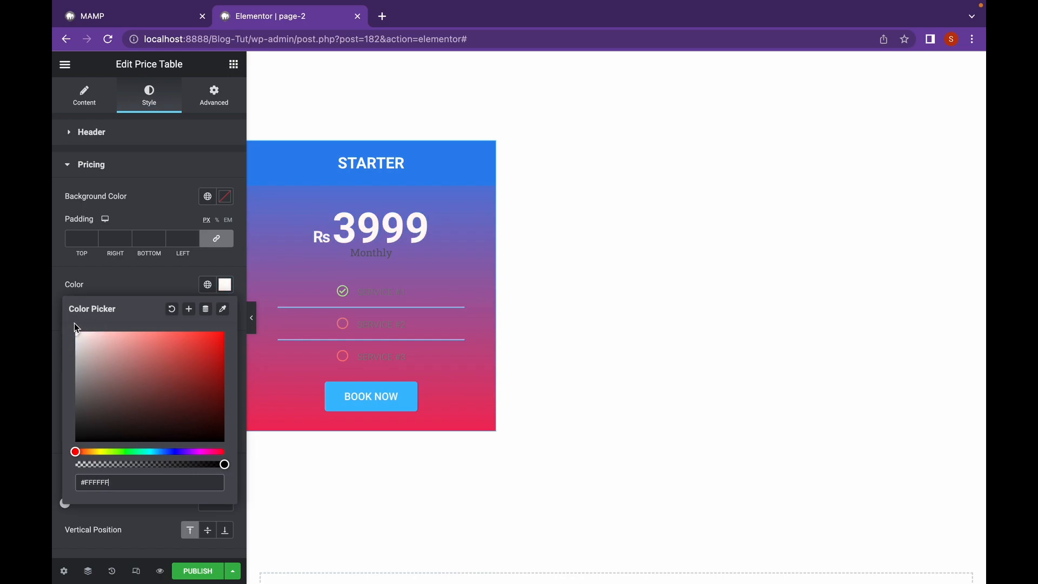
click(139, 286)
Step: Change the color of the Monthly period text to white
scroll(124, 462, down, 4)
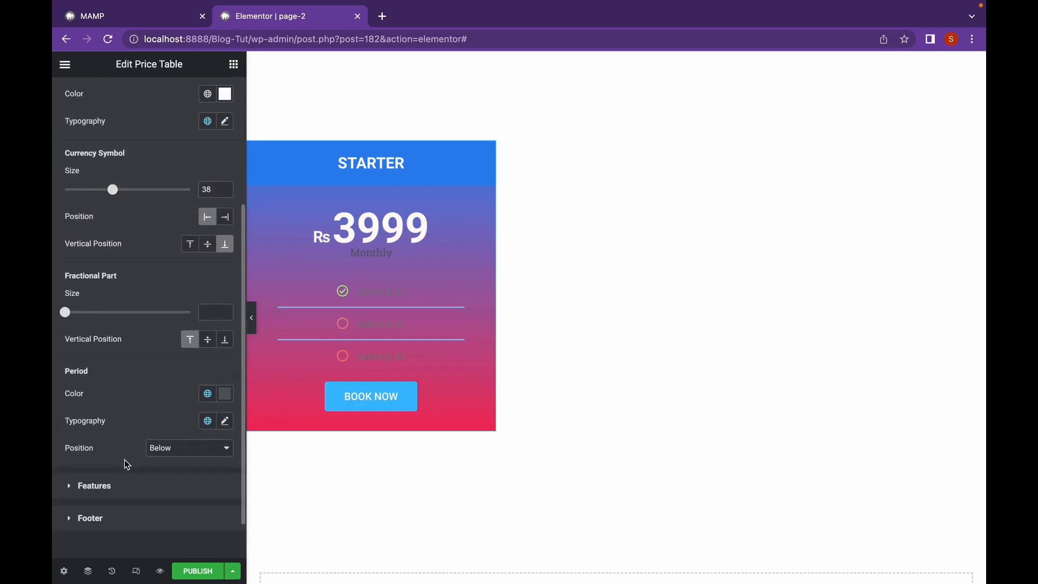
click(225, 393)
drag(89, 236, 73, 212)
Step: Change the text color of the features list to white
click(143, 489)
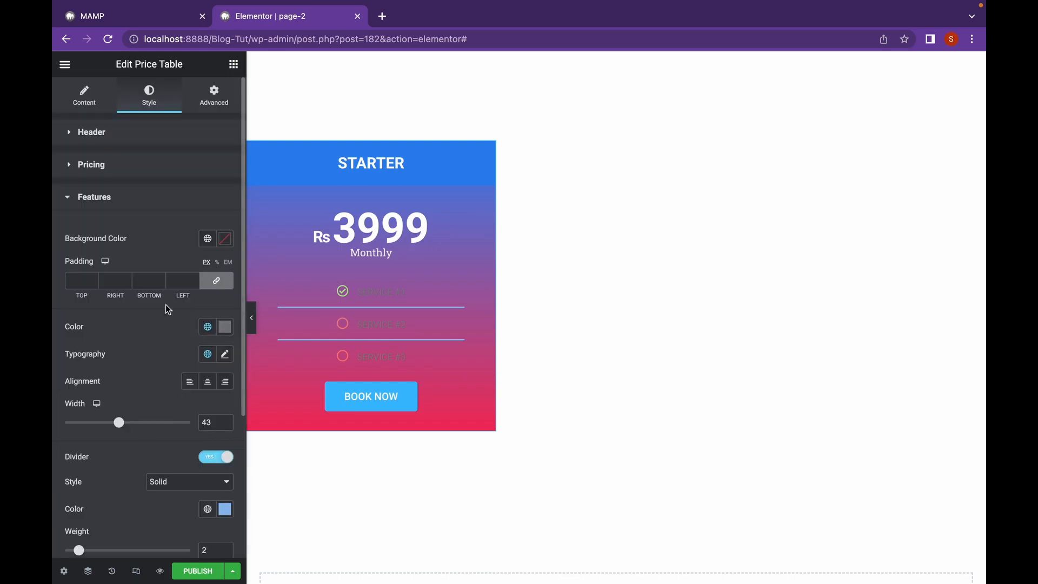
click(225, 327)
drag(102, 394, 58, 343)
click(163, 227)
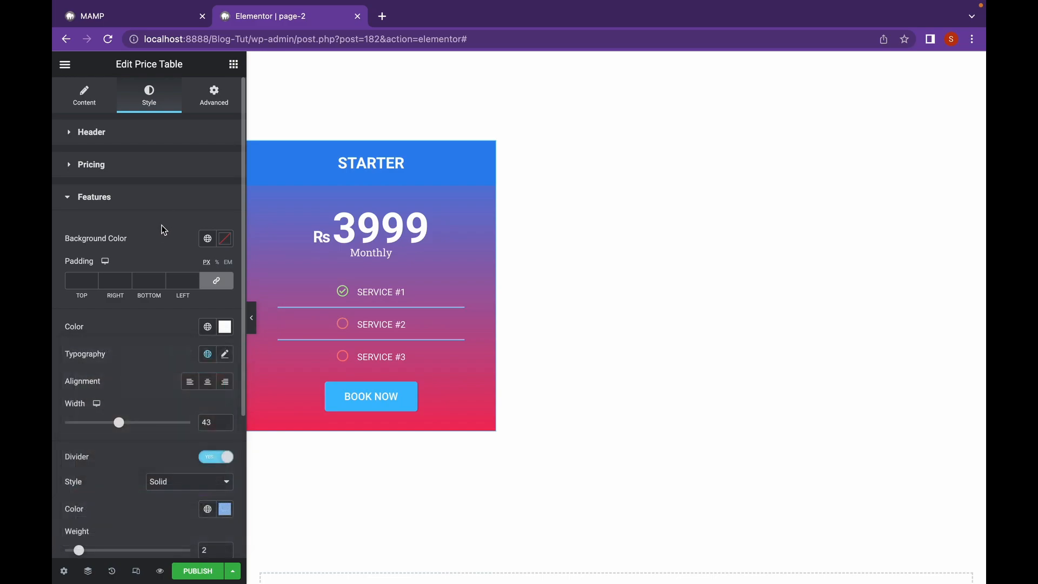
scroll(174, 380, down, 5)
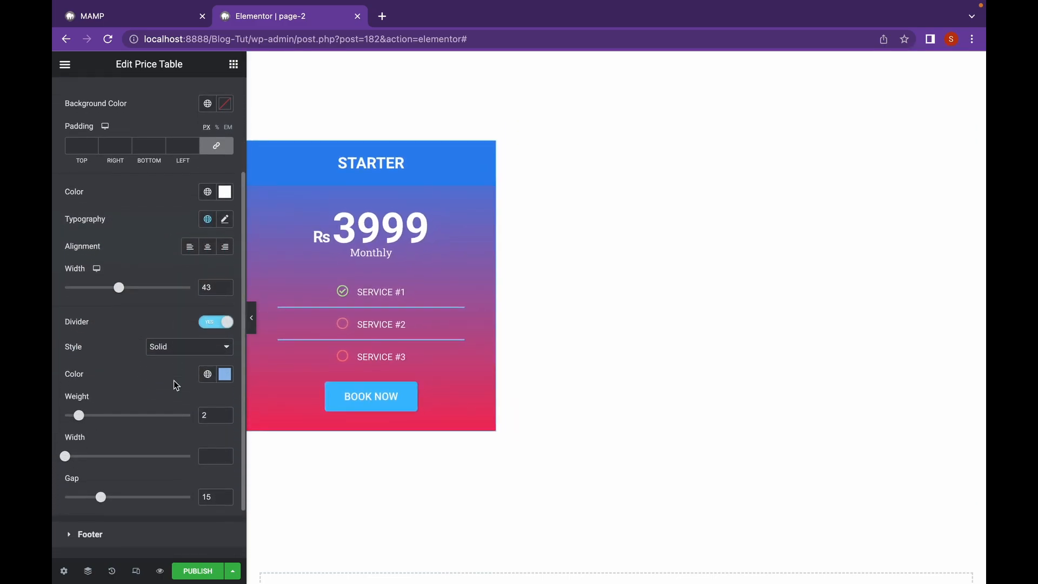
scroll(173, 381, up, 1)
scroll(174, 384, up, 2)
scroll(174, 384, down, 4)
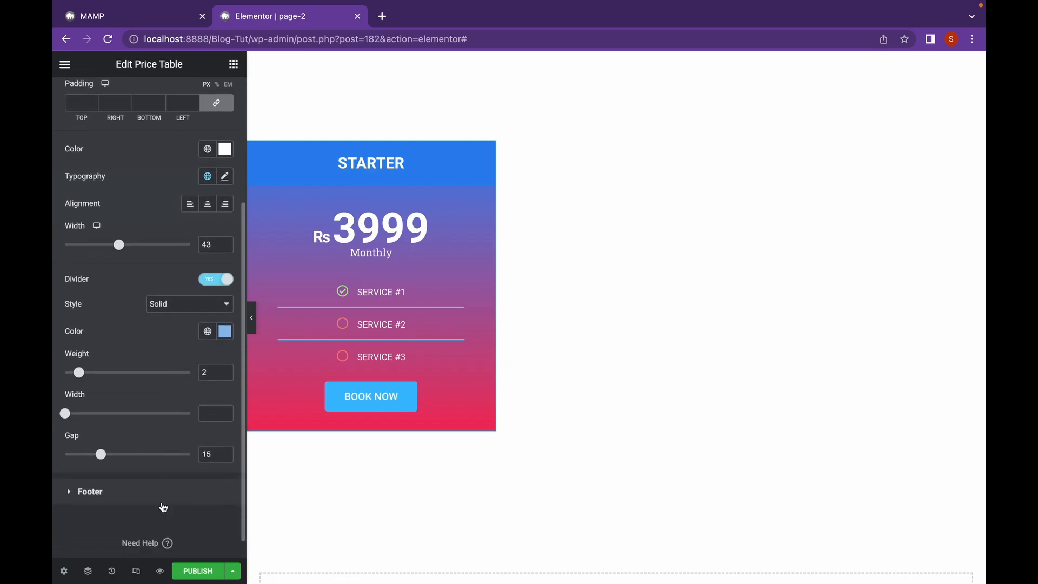
click(163, 506)
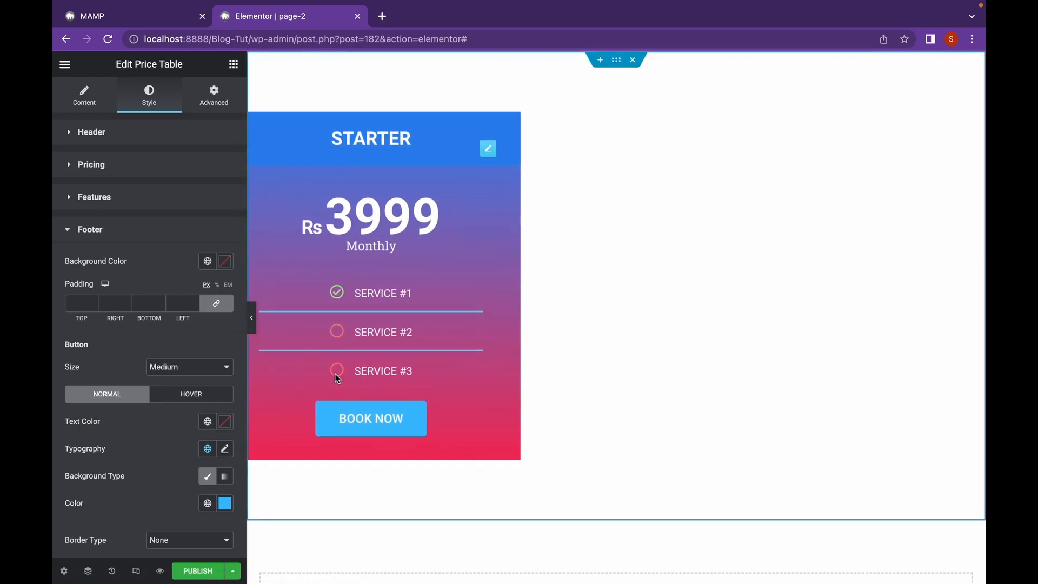
Step: Set the price table's normal border radius to 30 px for all corners in the advanced settings
click(214, 95)
scroll(165, 298, down, 1)
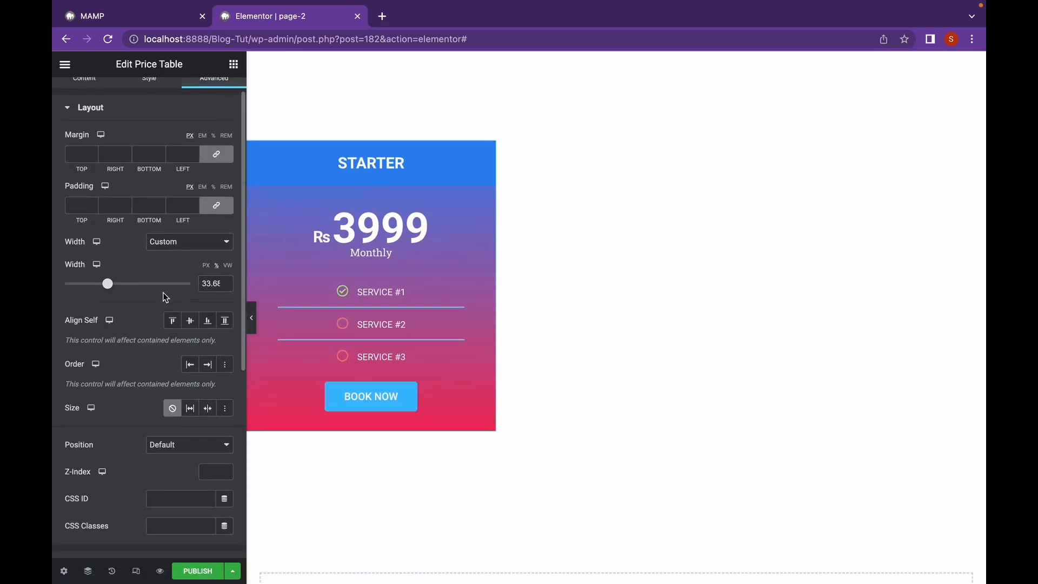
scroll(165, 297, down, 8)
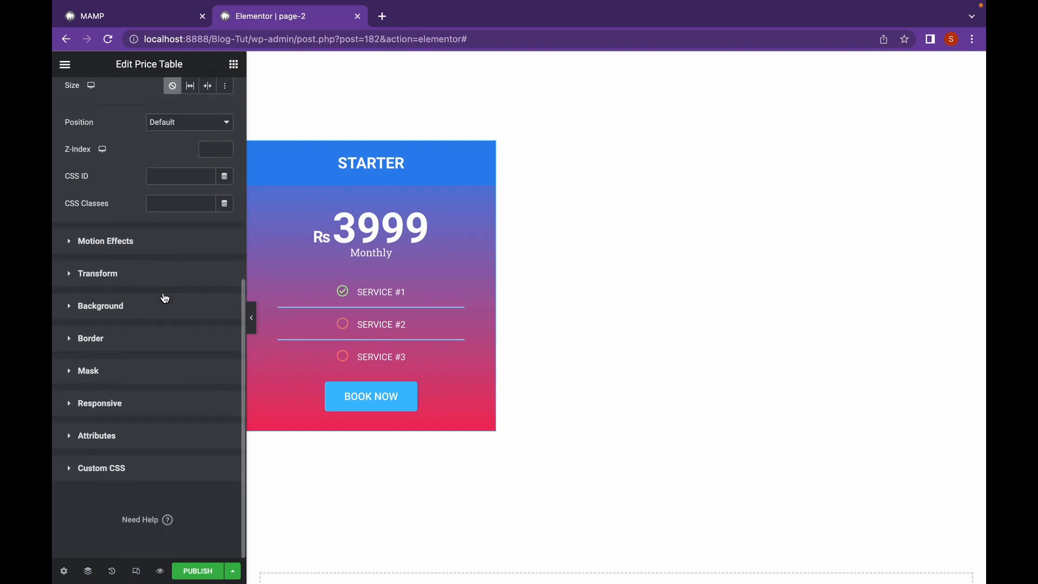
click(156, 338)
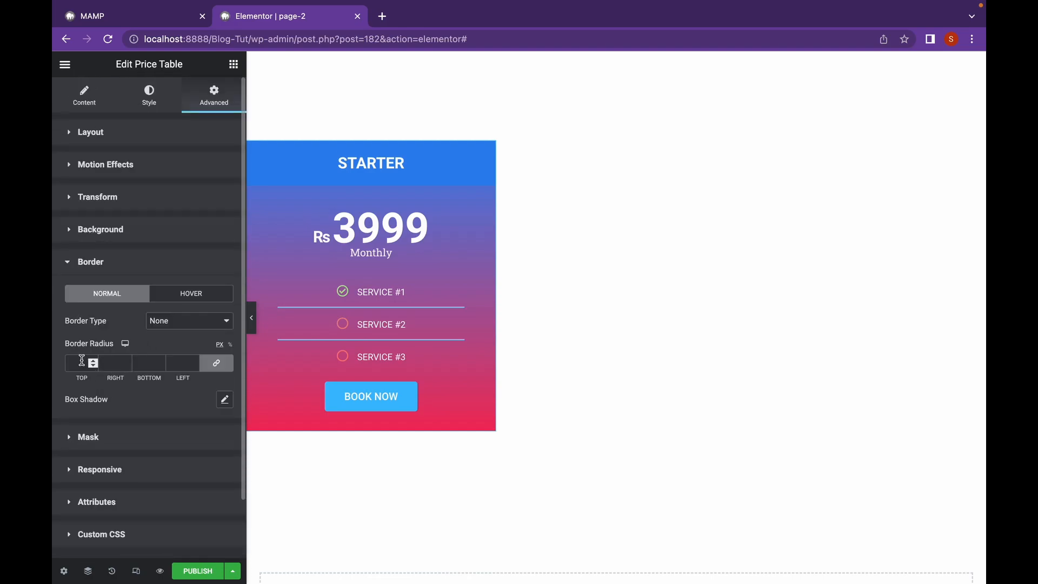
click(81, 360)
text(30)
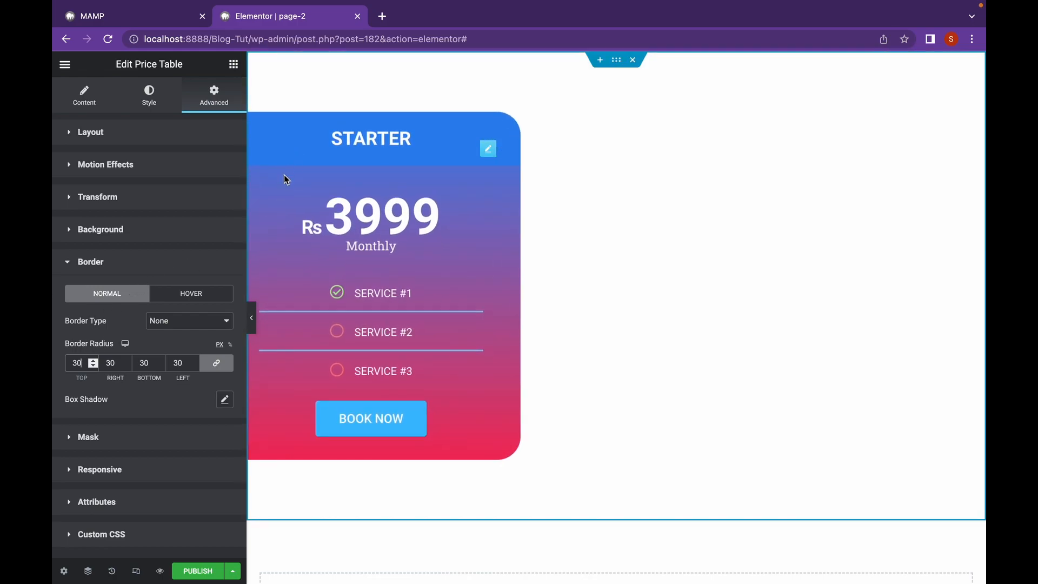
Step: Reduce the price table's hover scale to 1.1 and turn off Keep Proportions
click(127, 207)
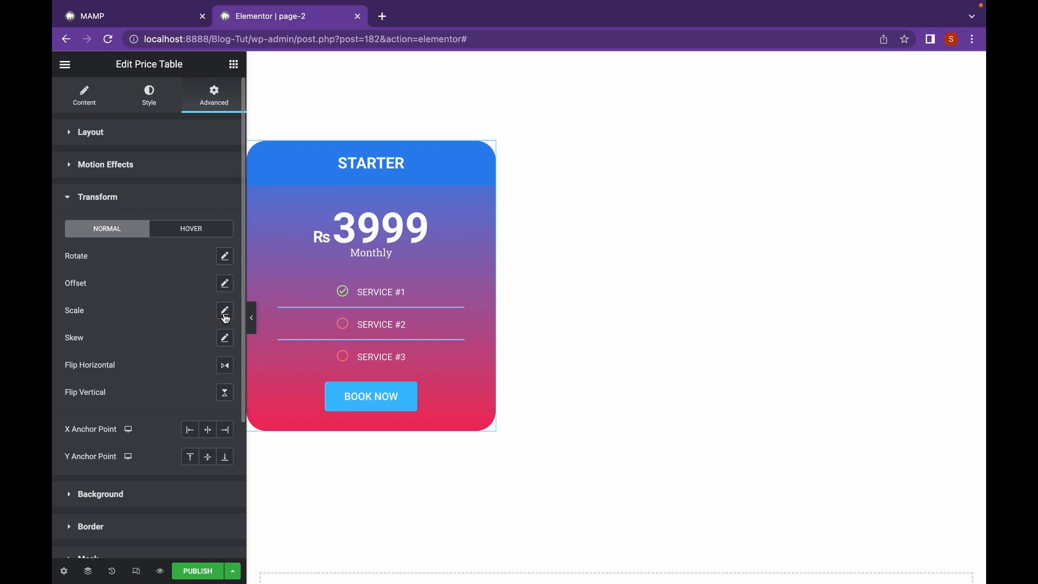
click(199, 232)
click(225, 310)
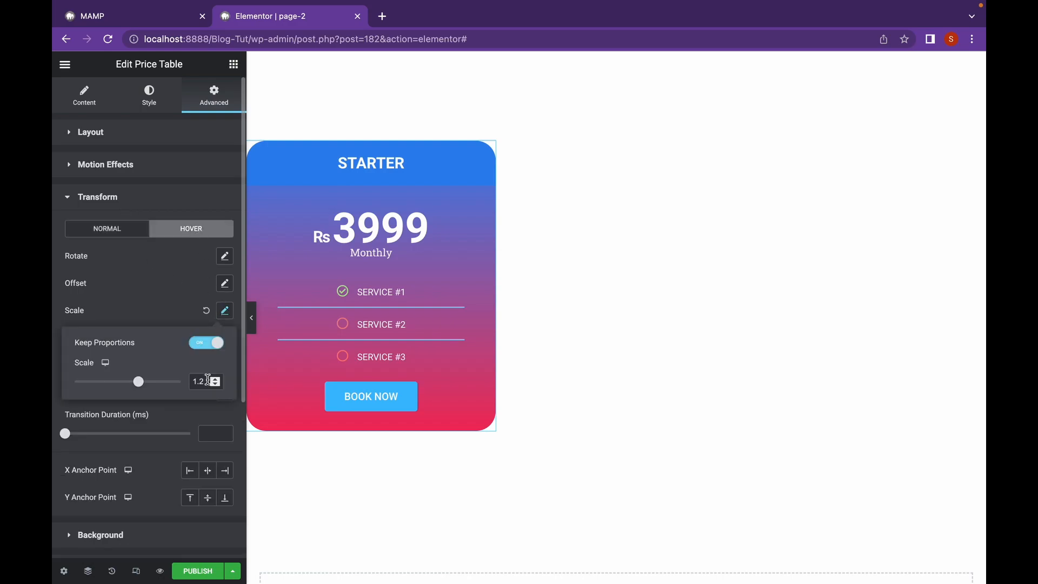
key(Down)
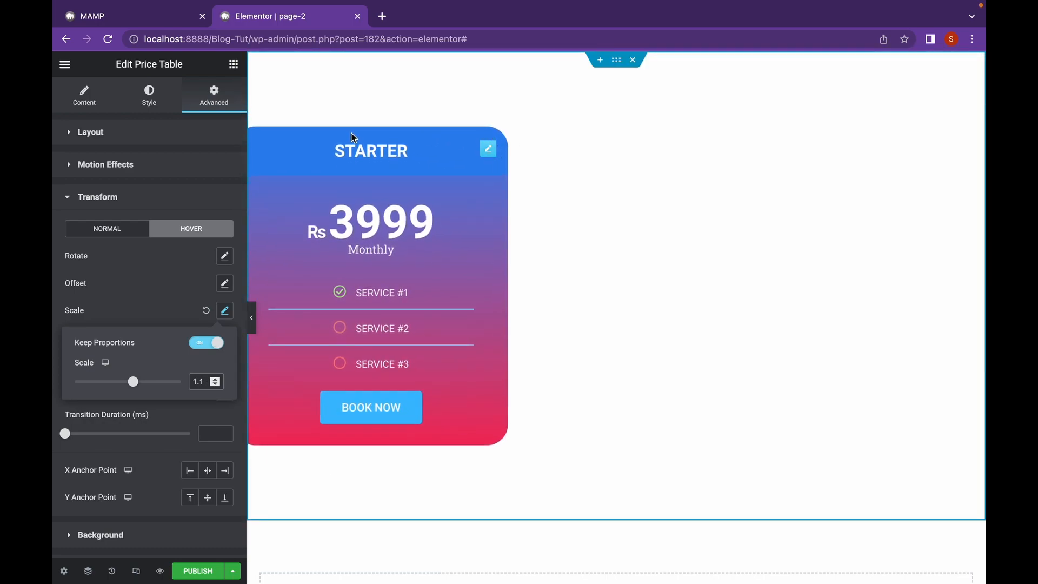
click(206, 342)
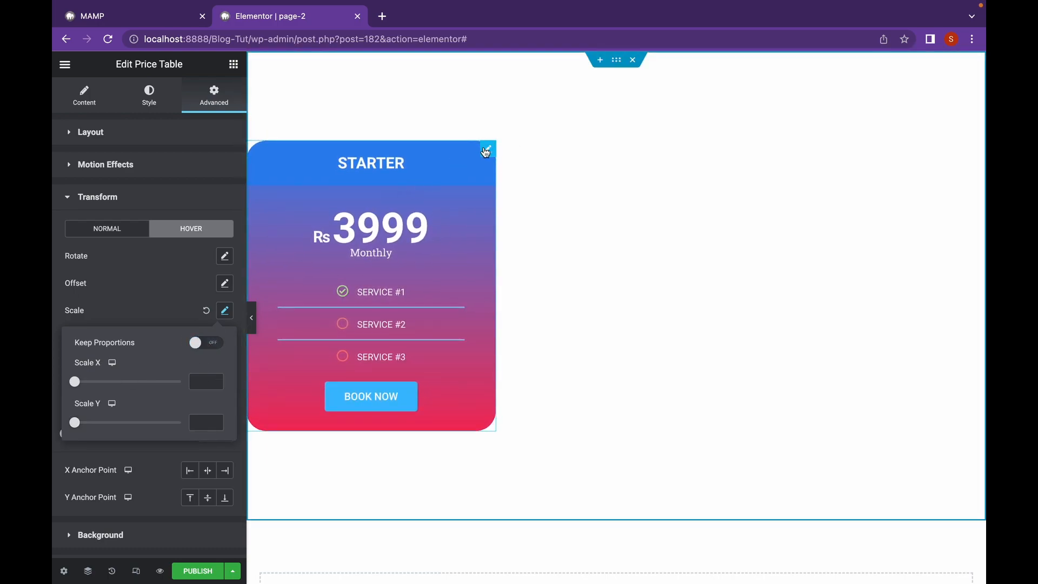
Step: Duplicate the STARTER price table twice to make a row of three tables
right_click(486, 152)
click(516, 177)
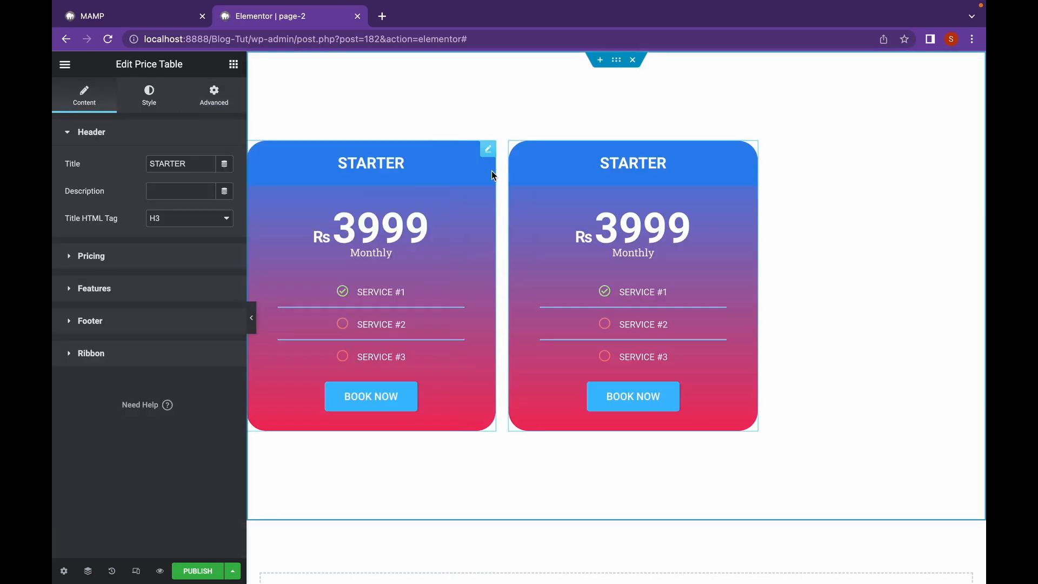
right_click(751, 150)
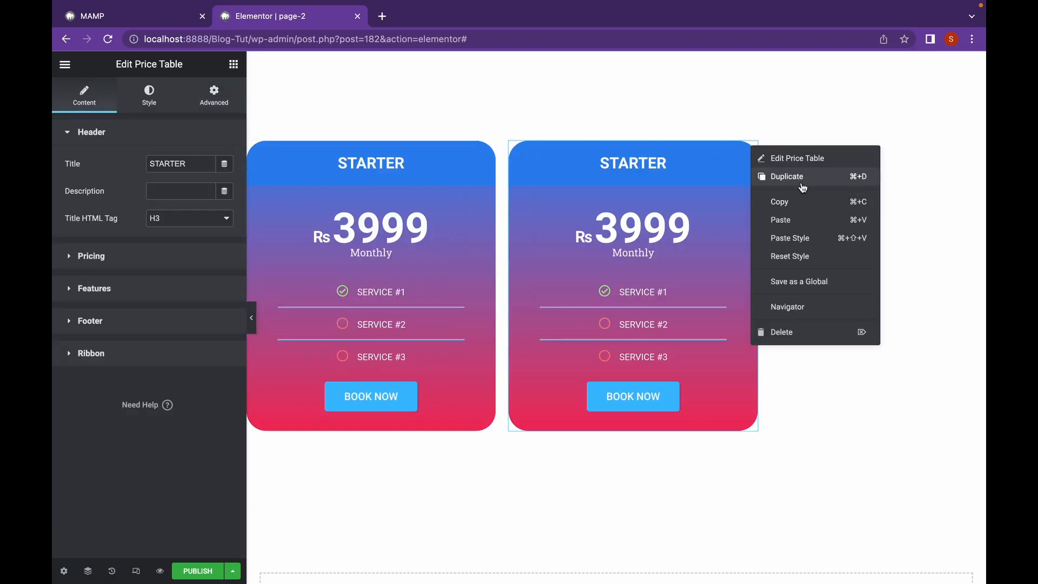
click(784, 177)
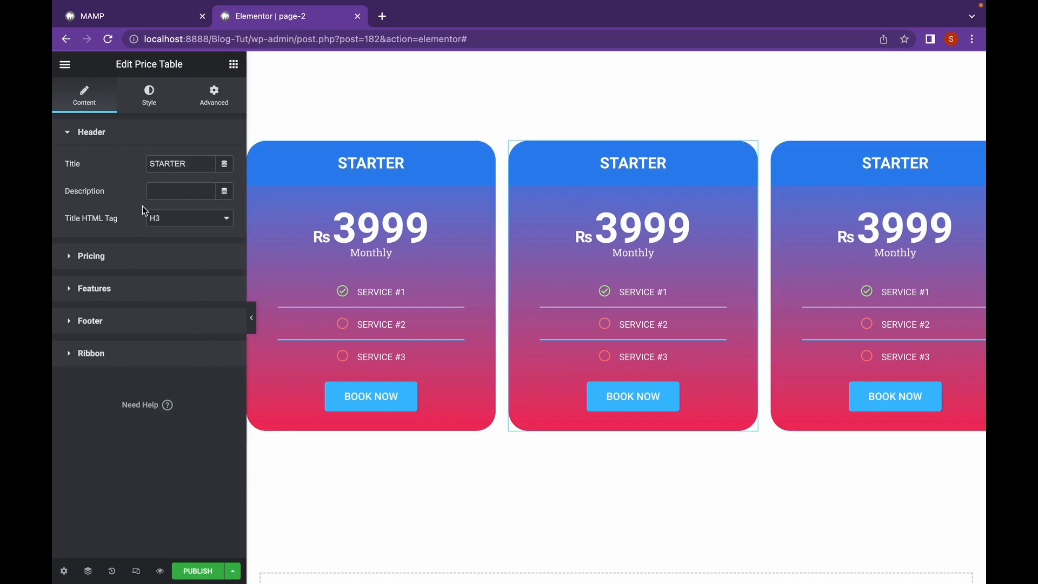
Step: Rename the middle price table's title to PROFESSIONAL
drag(186, 163, 134, 163)
text(PRO)
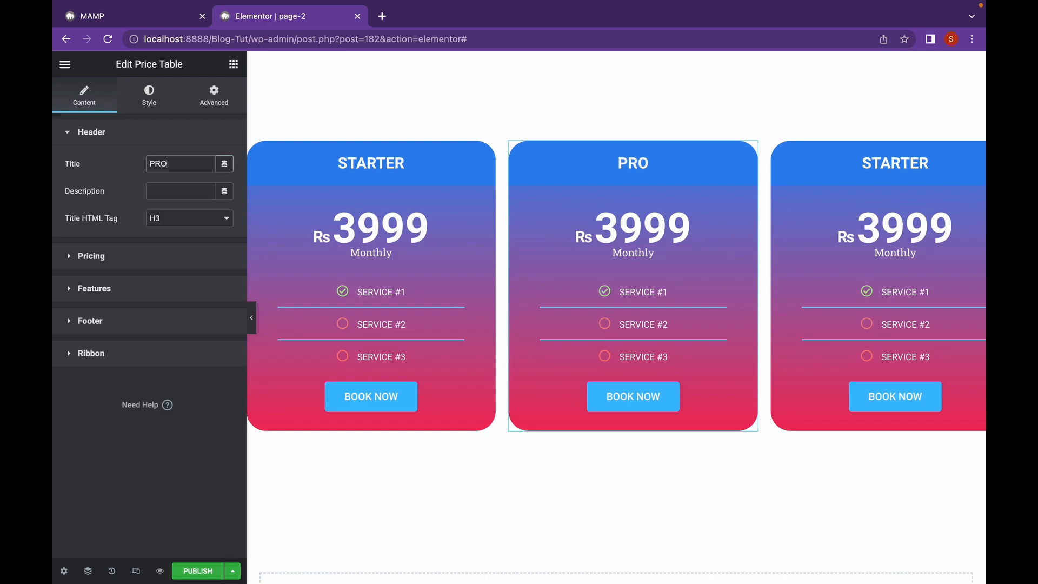
text(FESSI)
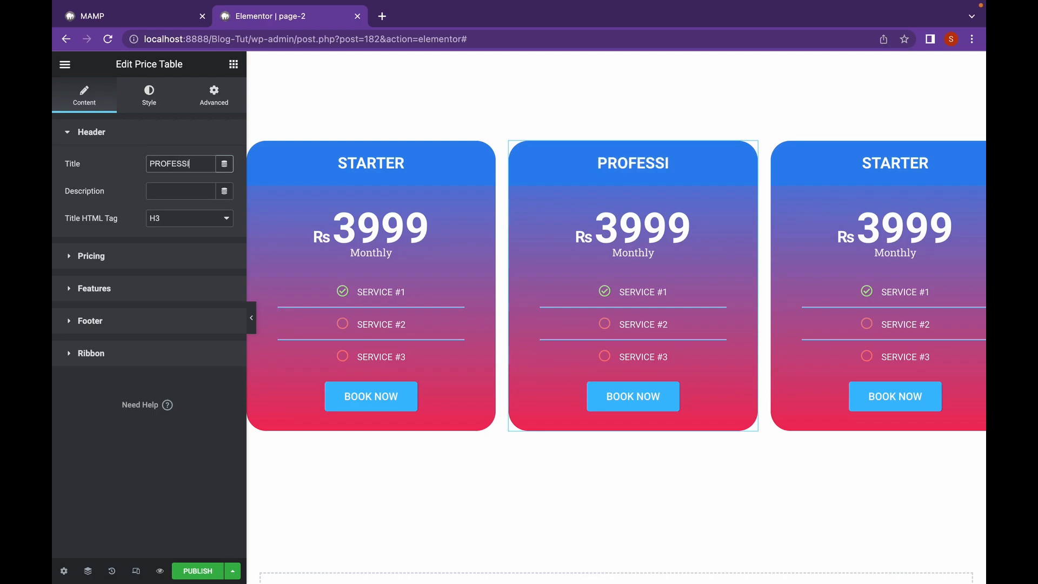
text(ONAL)
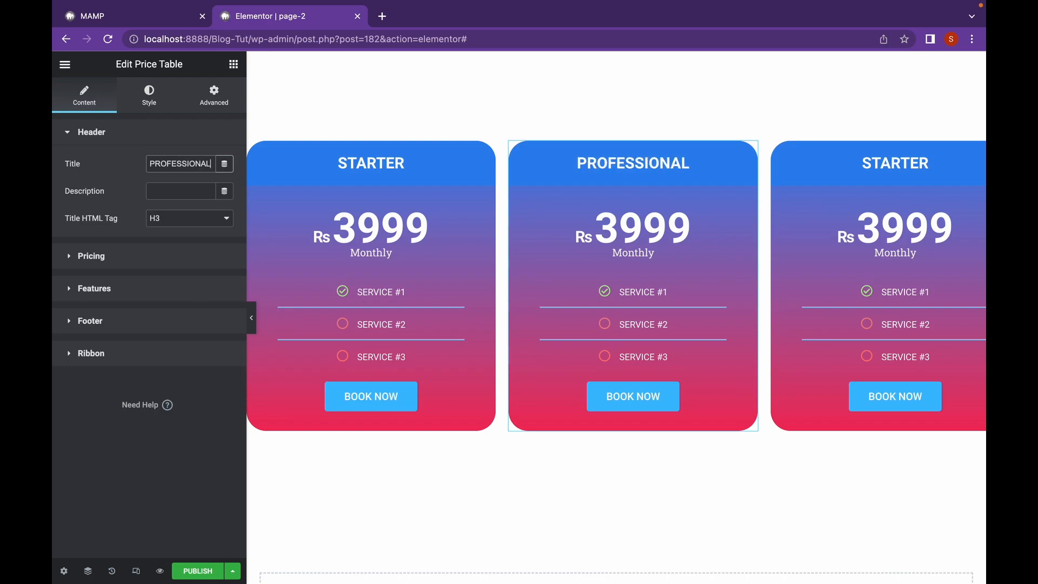
click(182, 162)
key(BackSpace)
text(S)
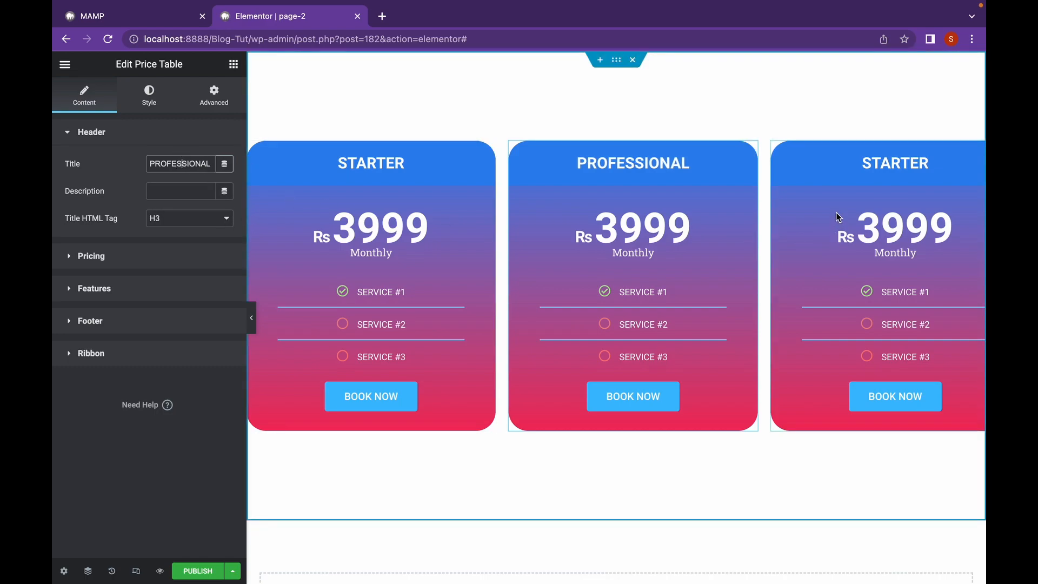
Step: Rename the third price table's title to AGENCY
click(892, 158)
double_click(165, 166)
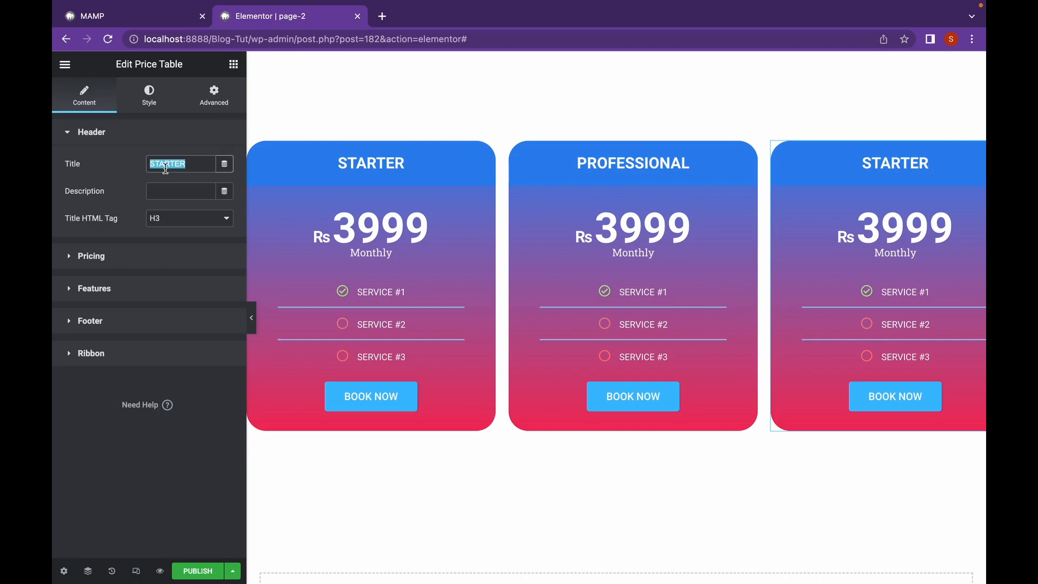
text(AGENCY)
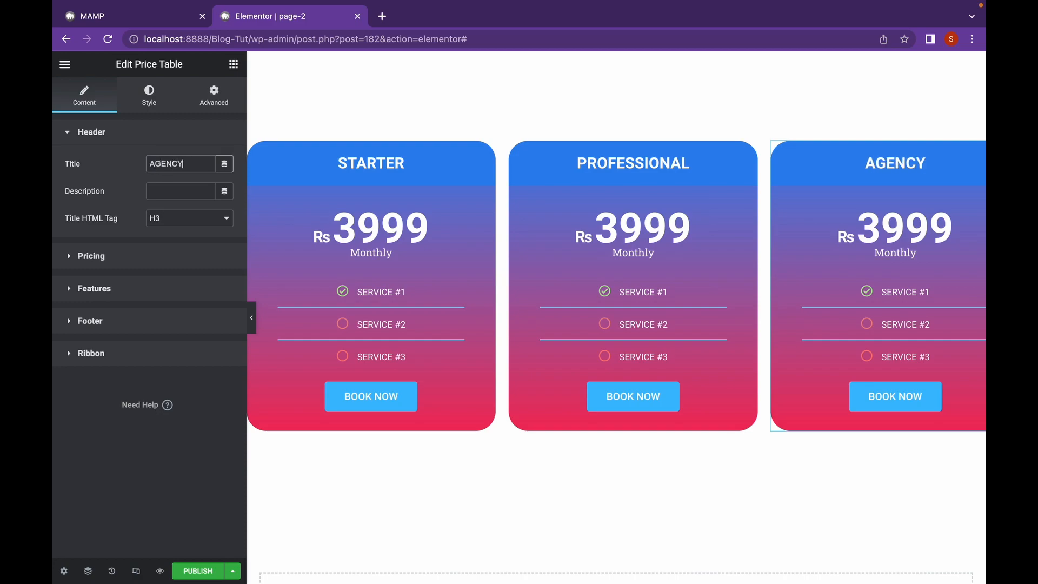
Step: Set the price of the PROFESSIONAL table to 8999
click(511, 273)
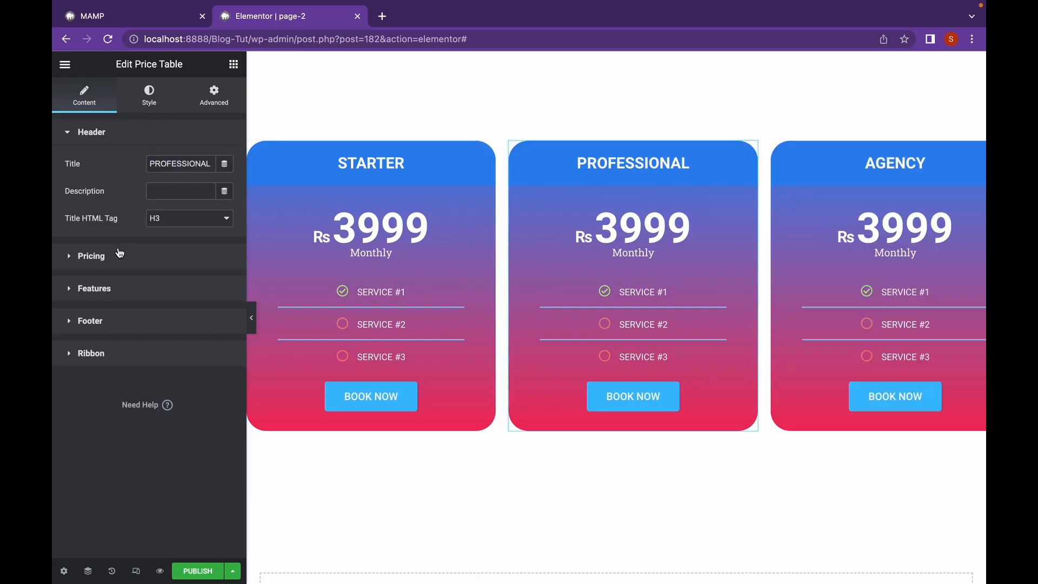
click(120, 254)
click(155, 223)
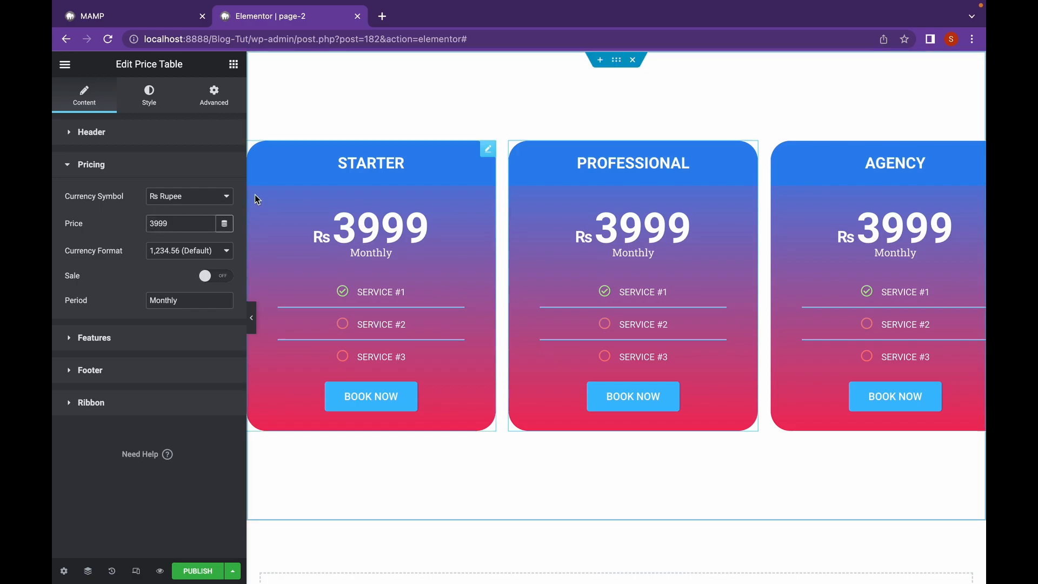
key(BackSpace)
text(8)
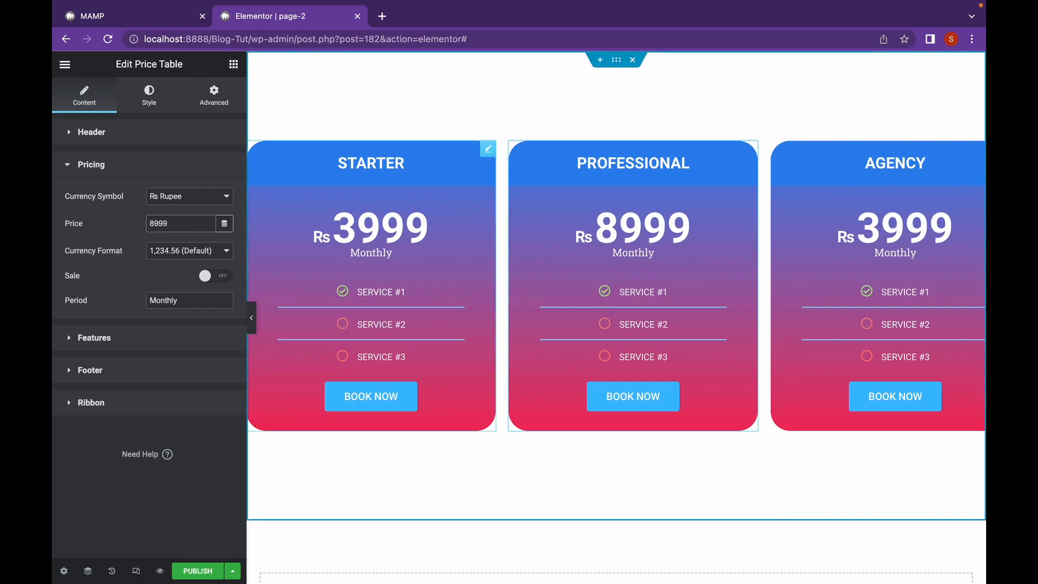
Step: Set the price of the AGENCY table to 14999
click(895, 236)
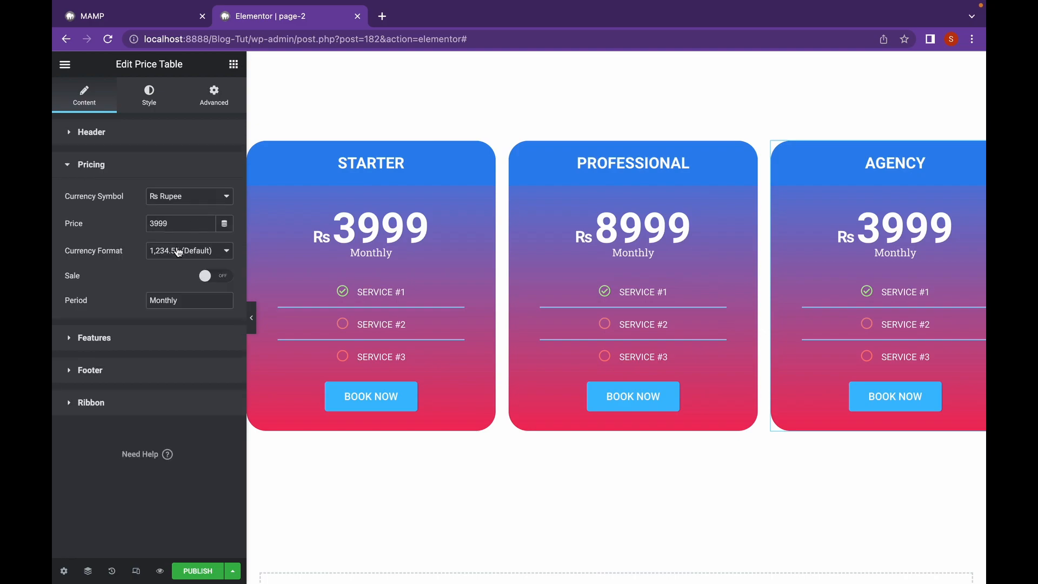
click(151, 224)
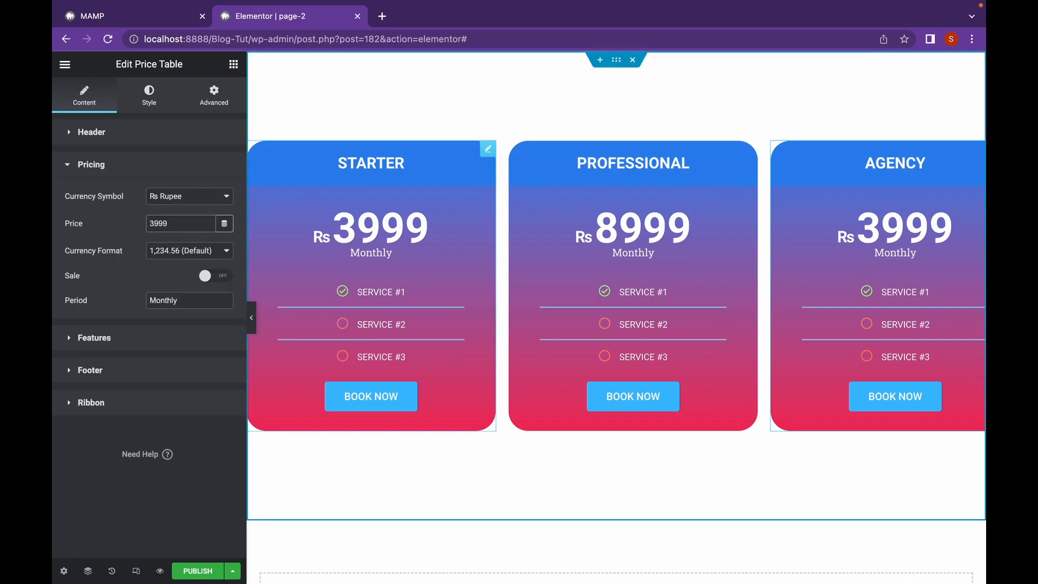
key(BackSpace)
text(14)
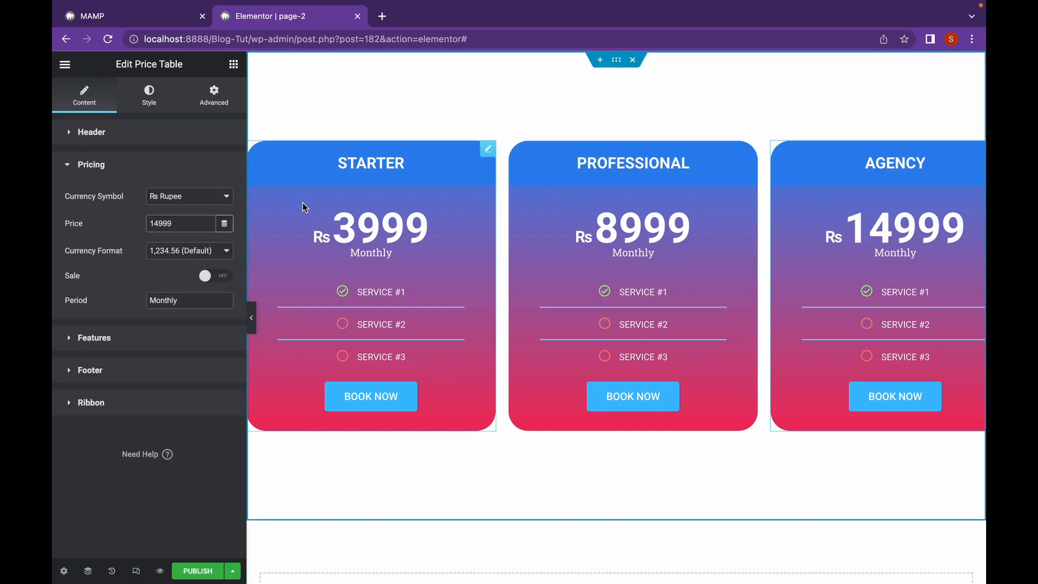
Step: Replace the SERVICE #2 icon in the PROFESSIONAL table with the outlined check-circle icon from the icon library
click(624, 326)
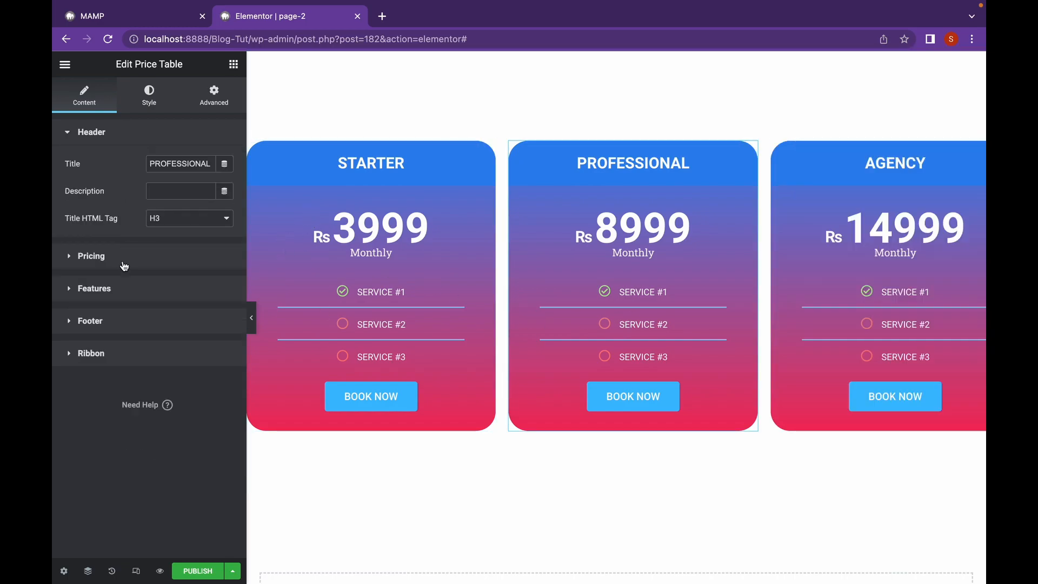
click(120, 288)
click(155, 281)
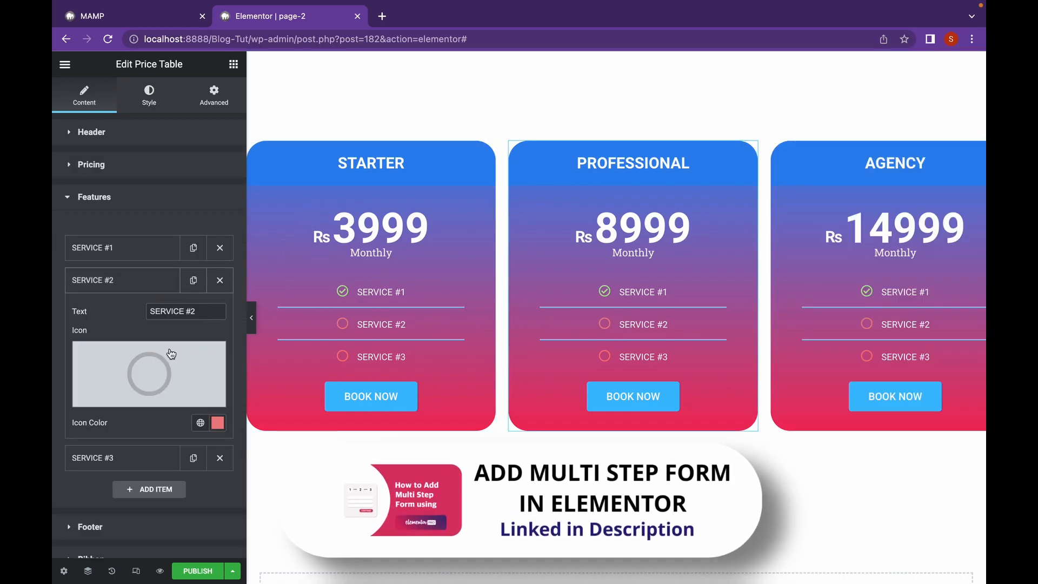
click(110, 397)
click(496, 195)
click(866, 560)
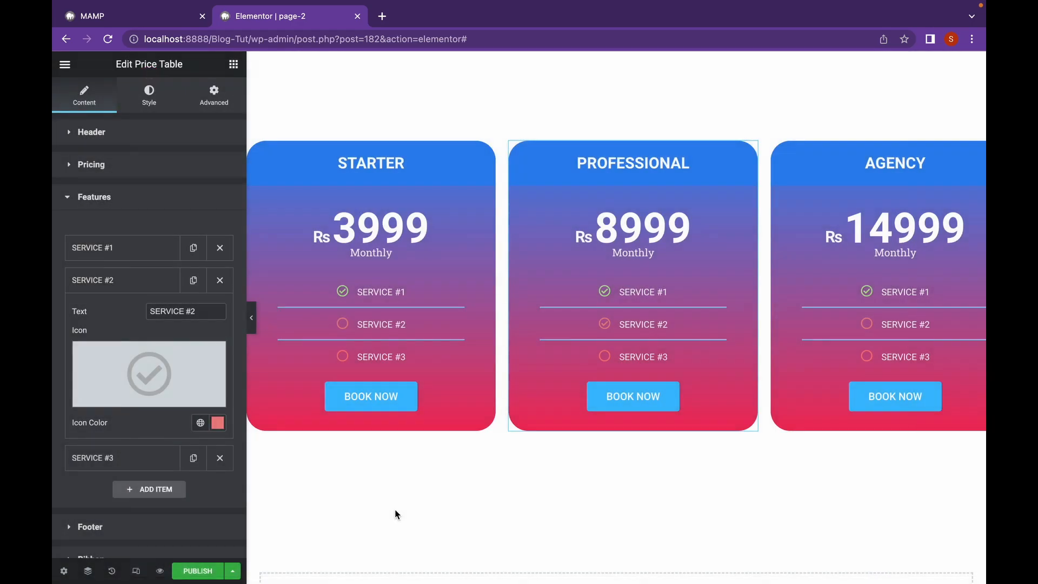
Step: Set the icon colour of SERVICE #2 in the PROFESSIONAL table to light green #9BFE6D
click(217, 423)
drag(170, 358, 190, 358)
mouse_move(241, 241)
mouse_down()
mouse_move(233, 241)
mouse_move(245, 246)
mouse_up()
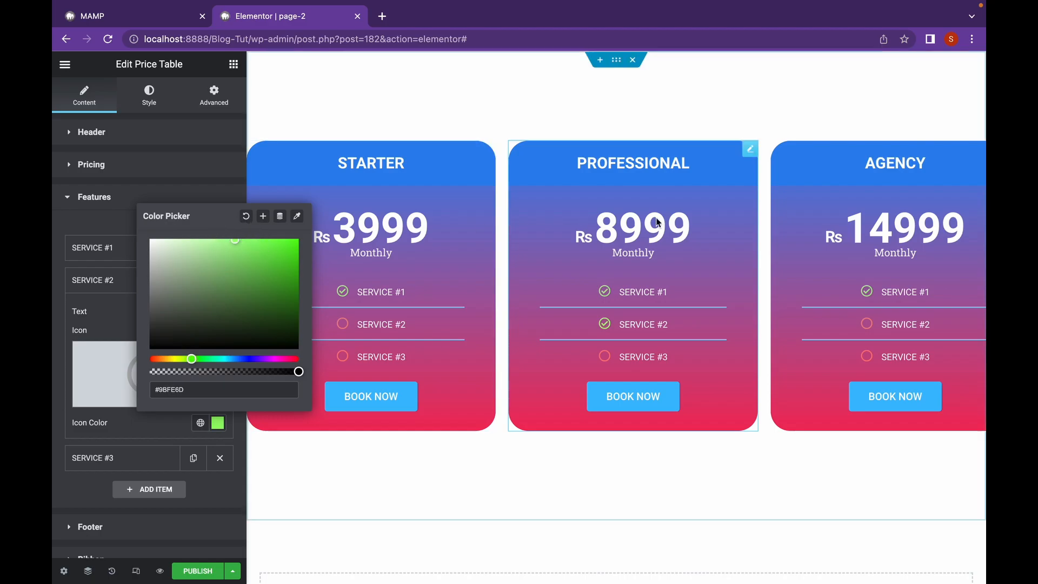
Step: Replace the SERVICE #2 icon in the AGENCY table with the outlined check-circle icon from the icon library
click(887, 327)
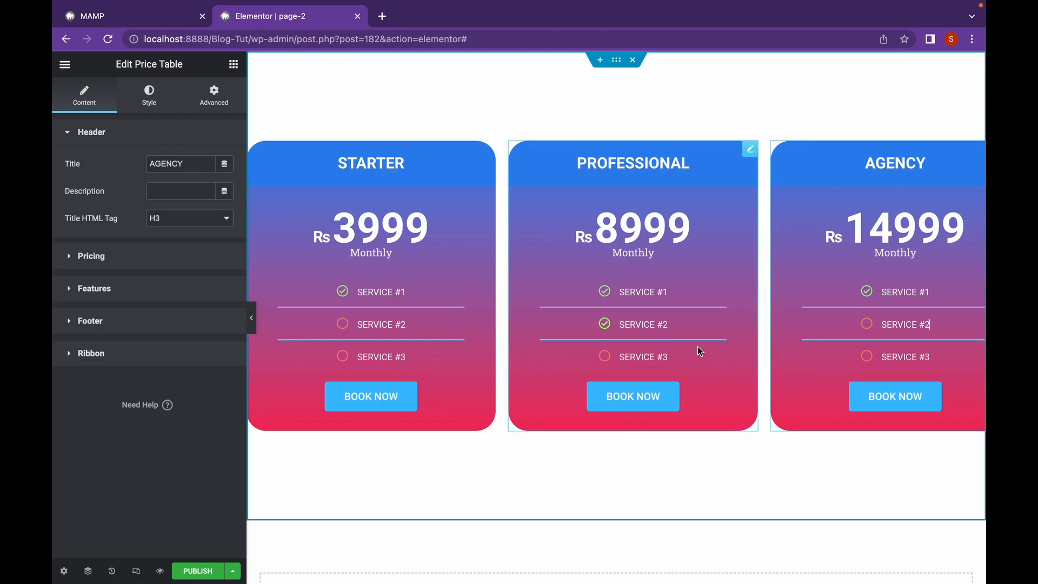
click(171, 294)
click(155, 285)
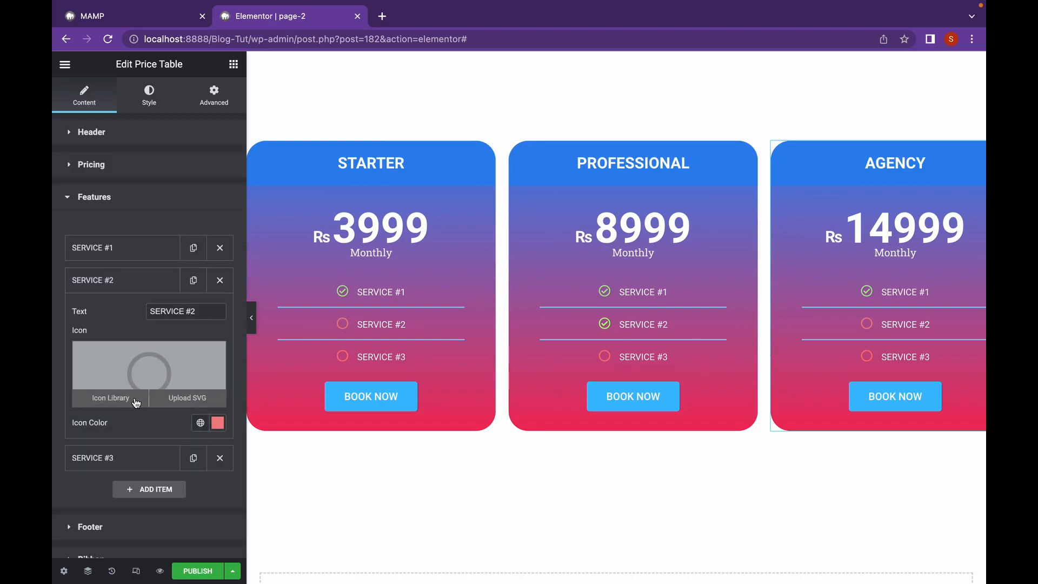
click(111, 398)
click(480, 209)
click(832, 562)
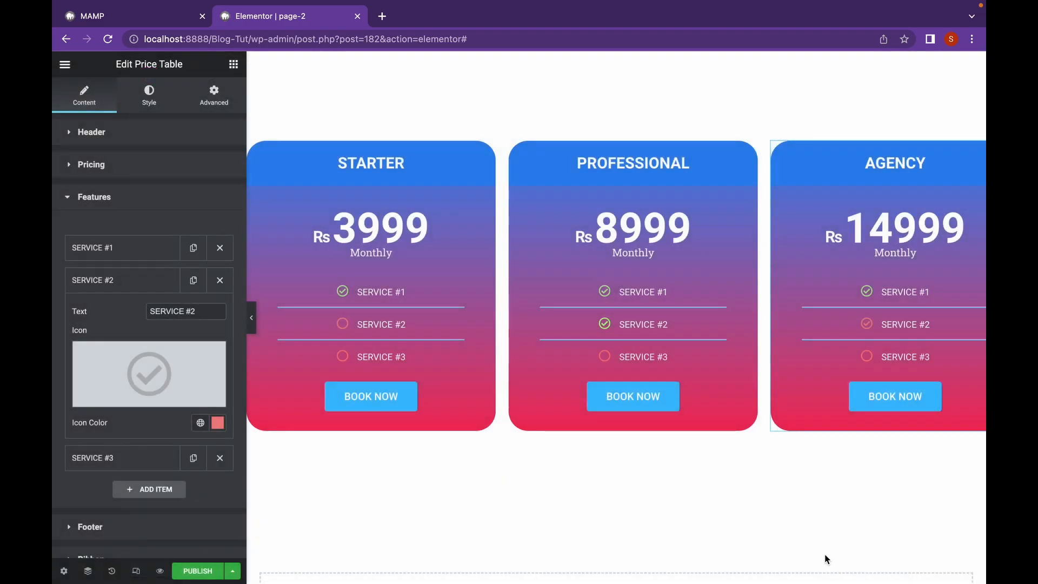
Step: Set the icon colour of SERVICE #2 in the AGENCY table to green #7DED6F
click(217, 422)
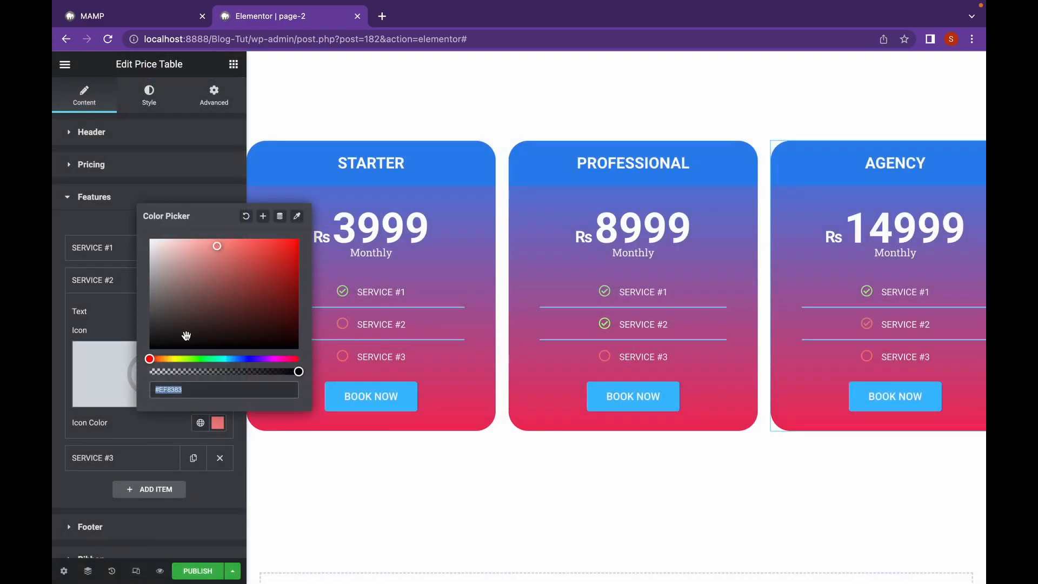
click(196, 359)
click(229, 247)
Step: Give SERVICE #3 in the AGENCY table a light green icon colour and the outlined check-circle icon
click(162, 457)
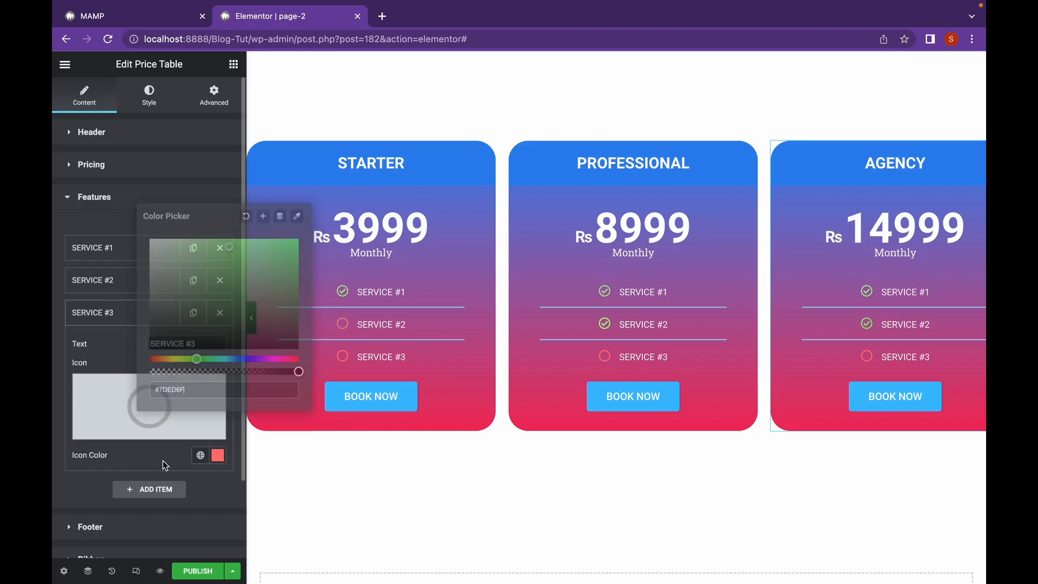
click(218, 454)
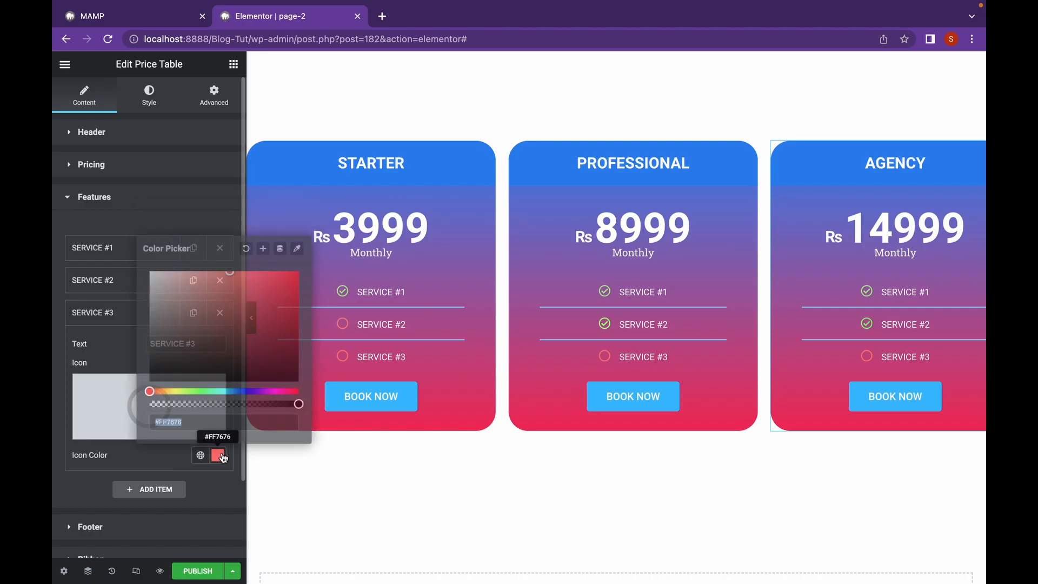
click(190, 391)
click(105, 401)
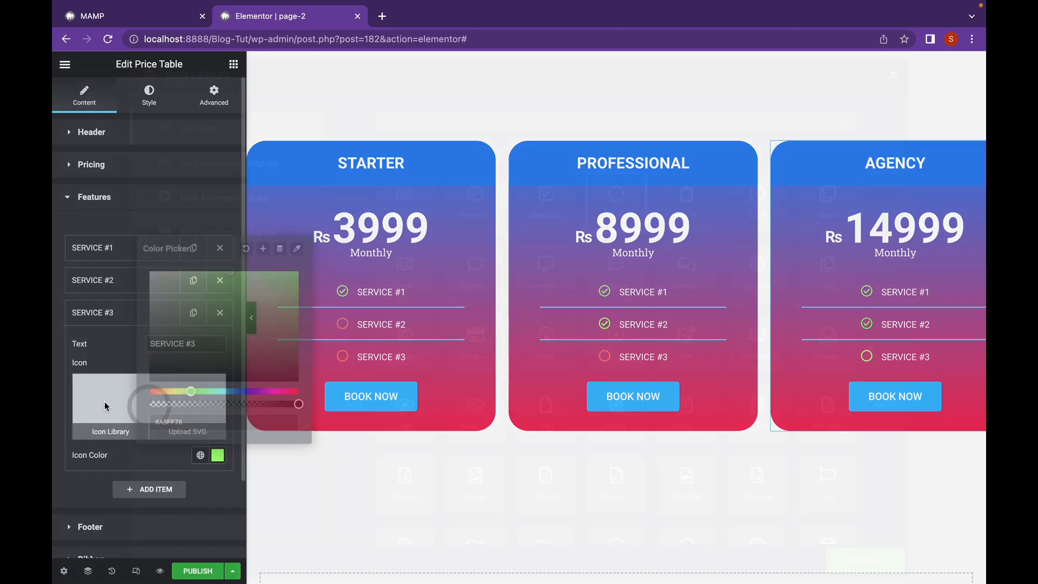
click(480, 224)
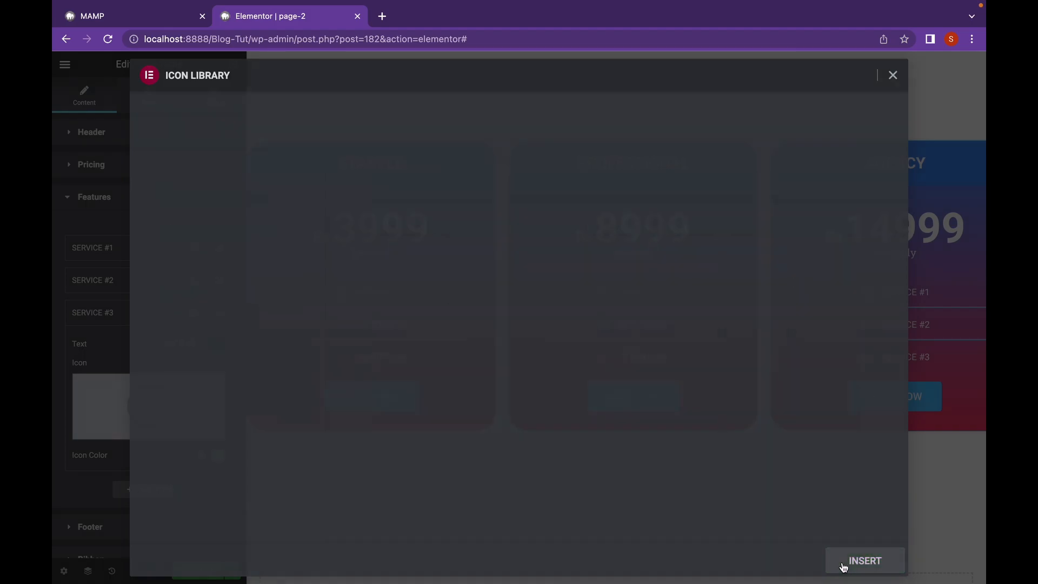
click(840, 565)
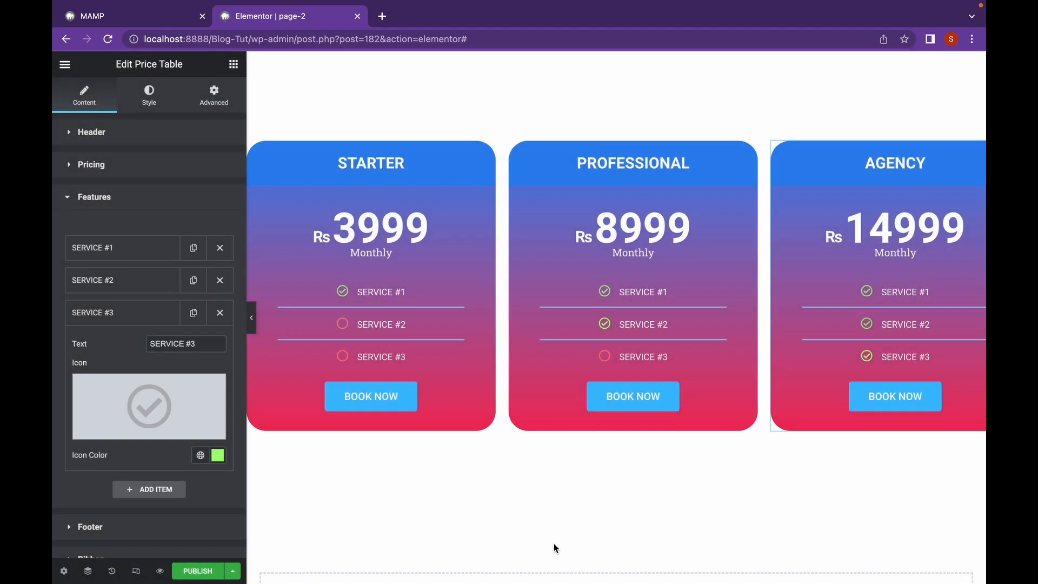
Step: Set the boxed width of the container holding the three price tables to 918 px
click(615, 59)
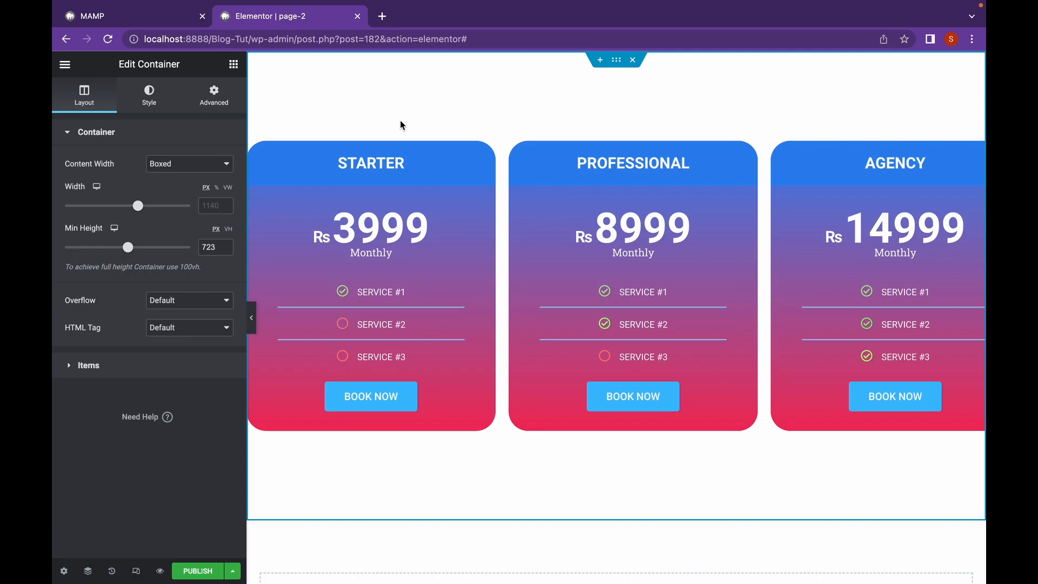
drag(144, 210, 112, 208)
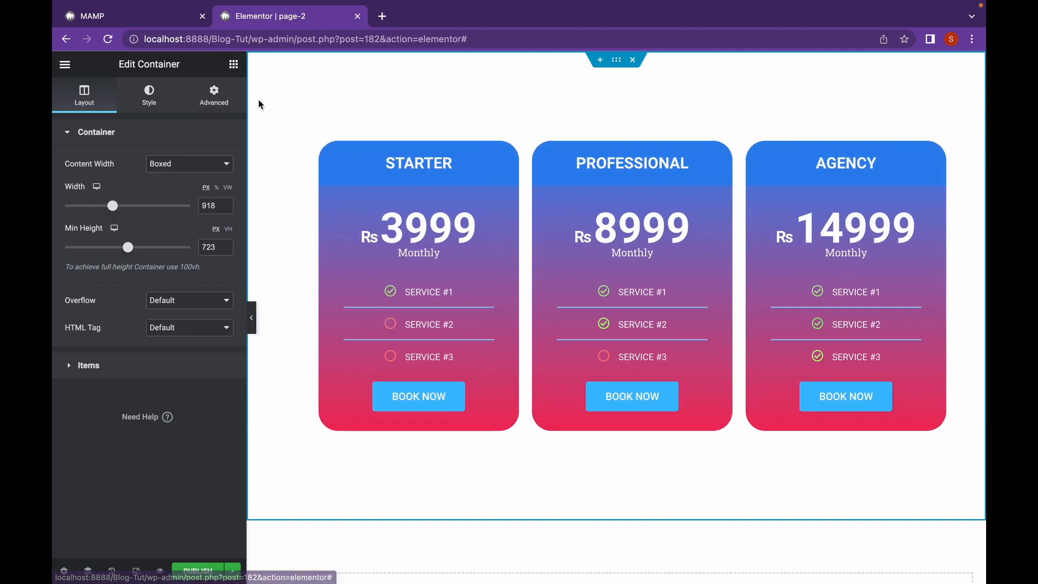
Step: Add a hover transform to the STARTER table that scales it to 1.1 with proportions kept
click(382, 209)
scroll(179, 366, down, 6)
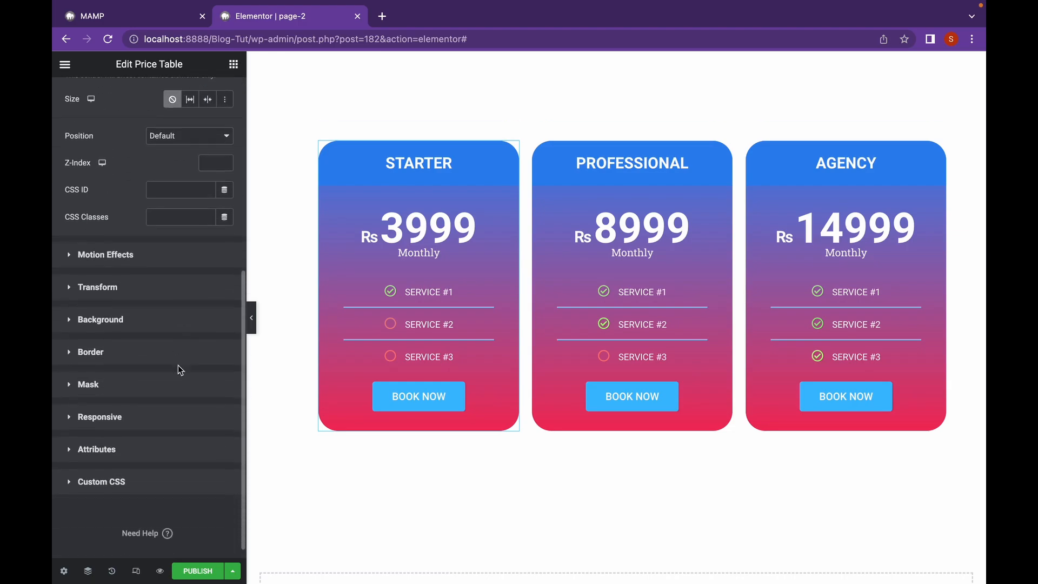
click(186, 275)
click(209, 231)
click(225, 313)
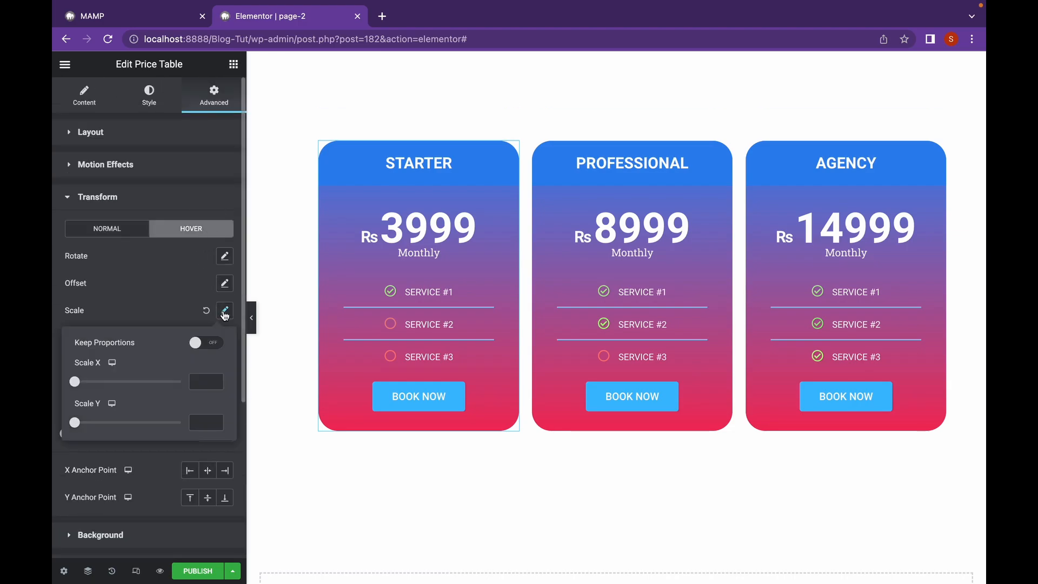
click(218, 343)
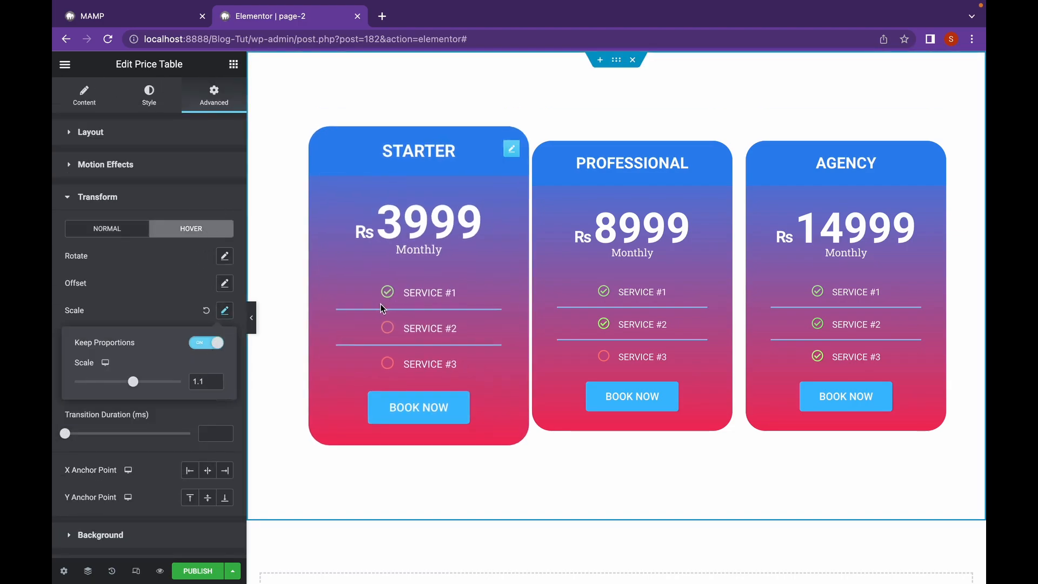
Step: Scale the PROFESSIONAL table to 1.1 in its normal state with proportions kept
click(725, 149)
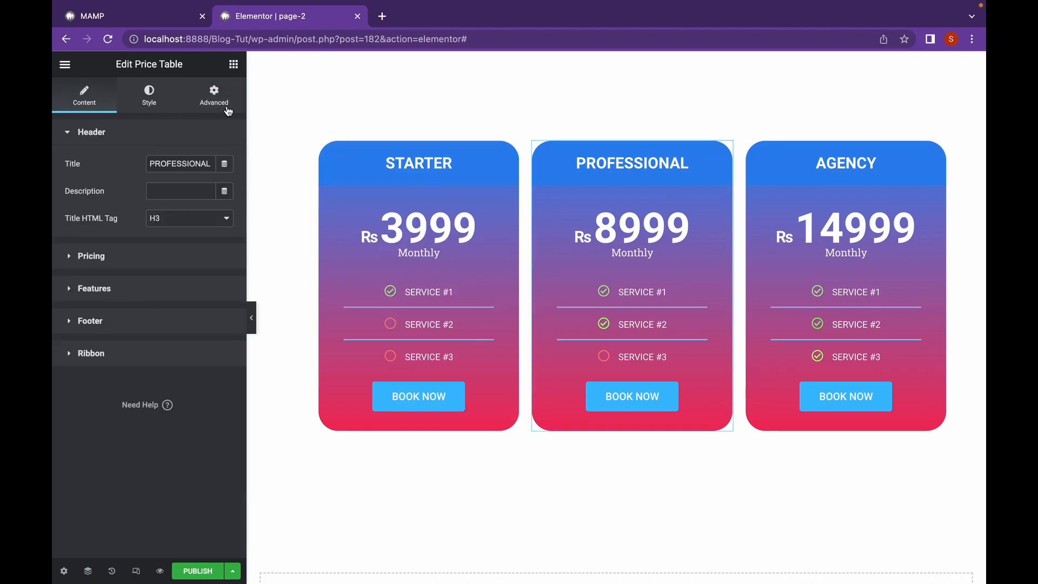
click(228, 110)
scroll(200, 259, down, 2)
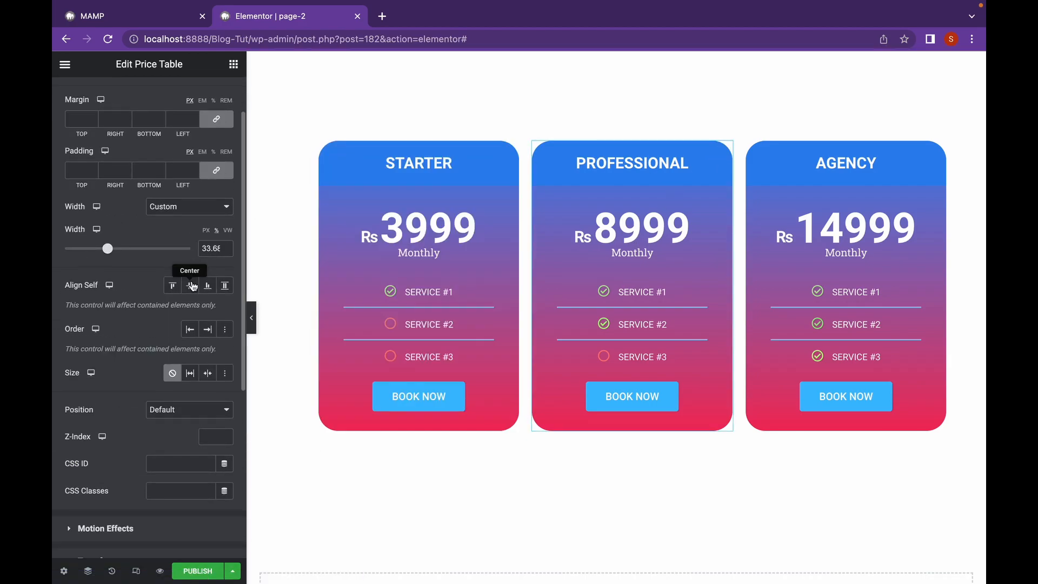
scroll(191, 286, down, 8)
click(192, 277)
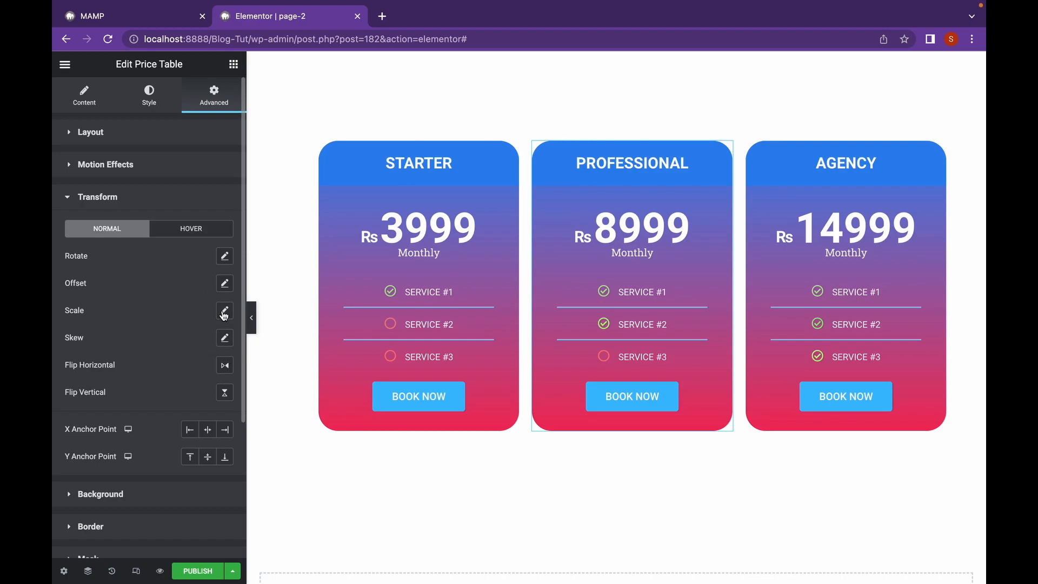
click(225, 310)
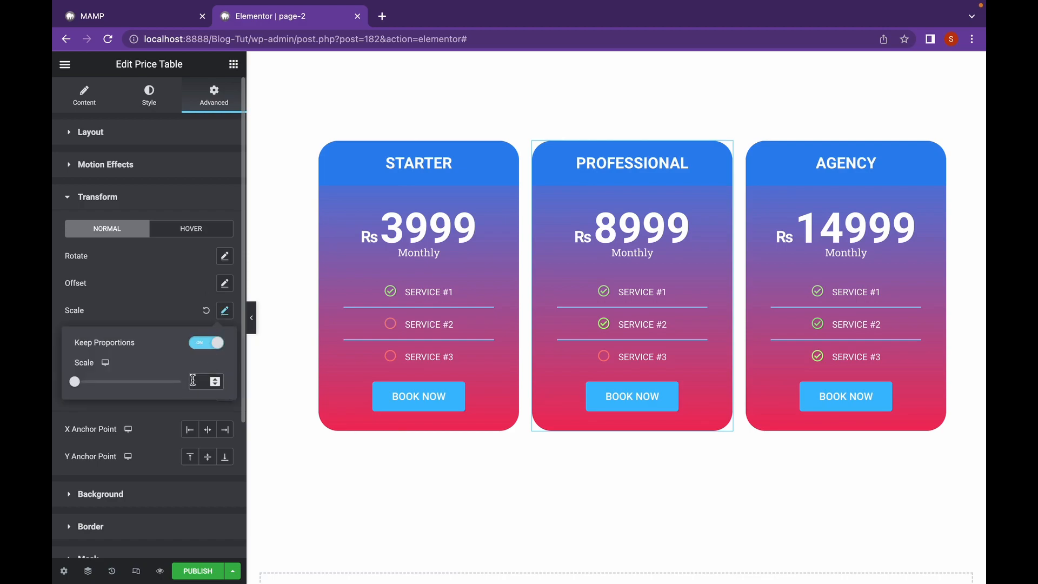
text(1.1)
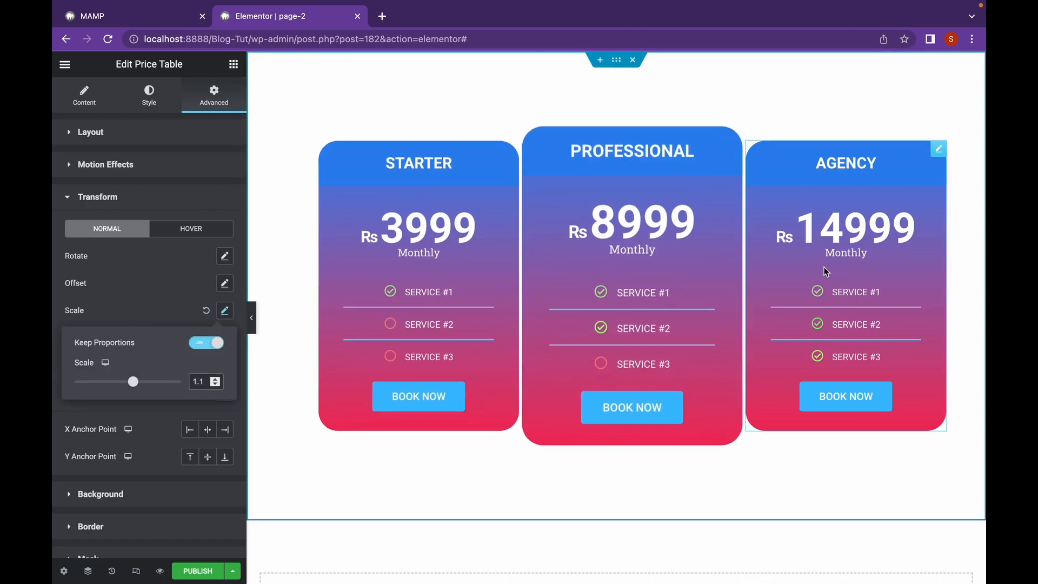
Step: Add a hover transform to the AGENCY table that scales it to 1.1 with proportions kept
click(841, 238)
click(214, 94)
scroll(204, 263, down, 3)
scroll(203, 264, down, 4)
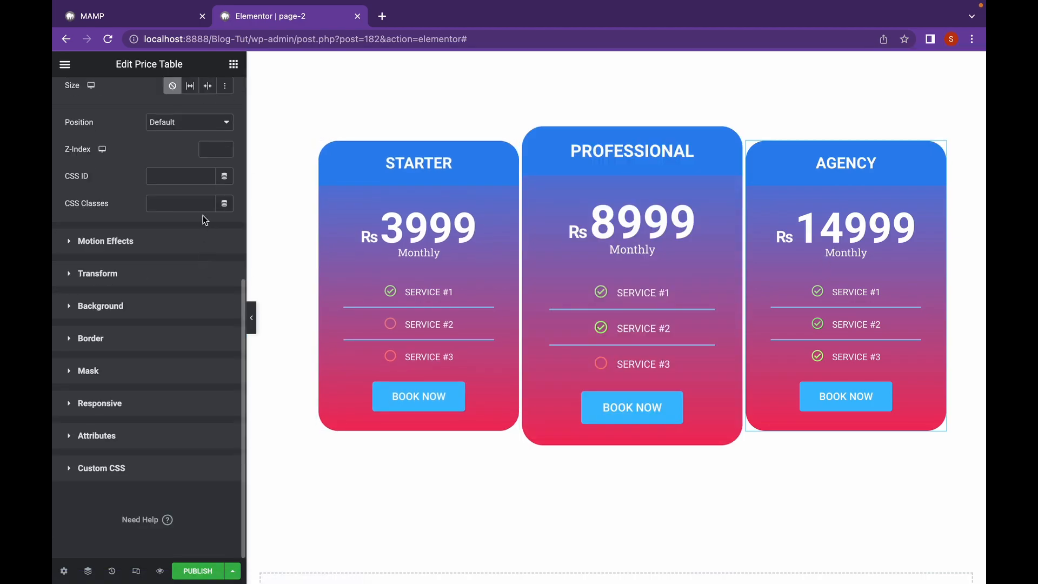
click(199, 275)
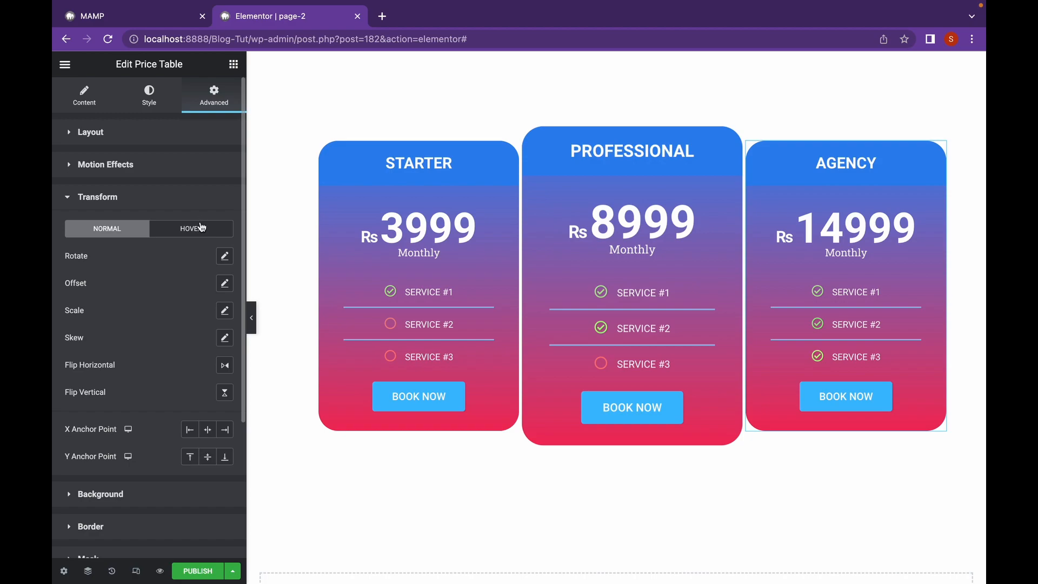
click(200, 227)
click(224, 310)
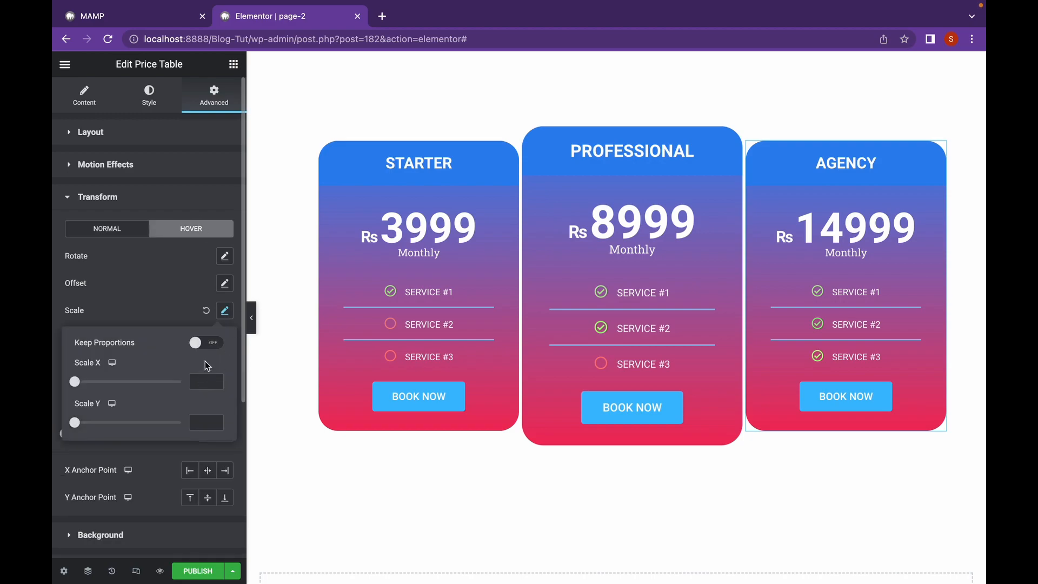
click(199, 343)
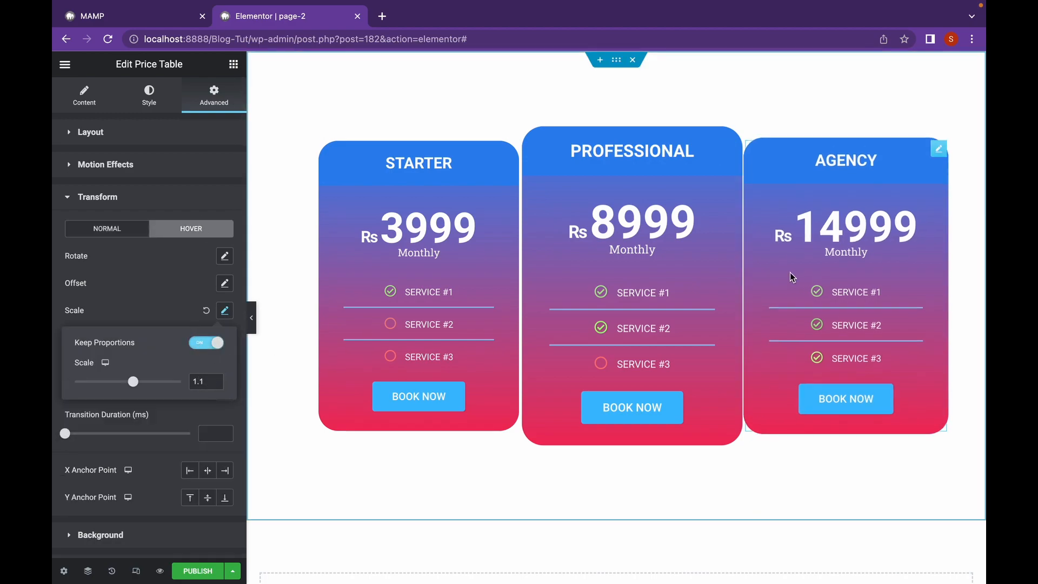
Step: Reset the PROFESSIONAL table's normal-state scale and set its hover scale to 1.1 with proportions kept
click(603, 273)
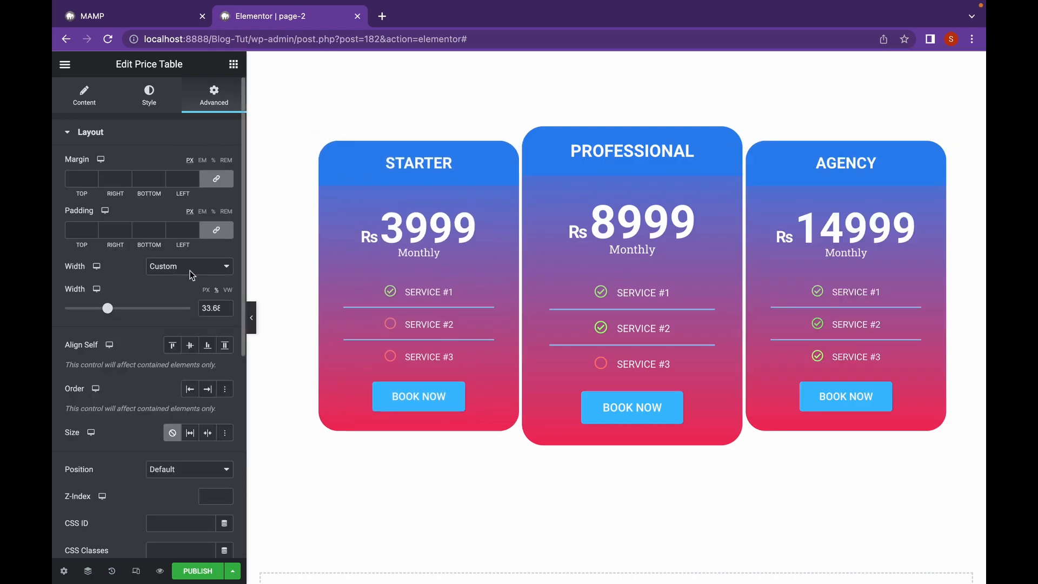
scroll(205, 416, down, 6)
click(182, 287)
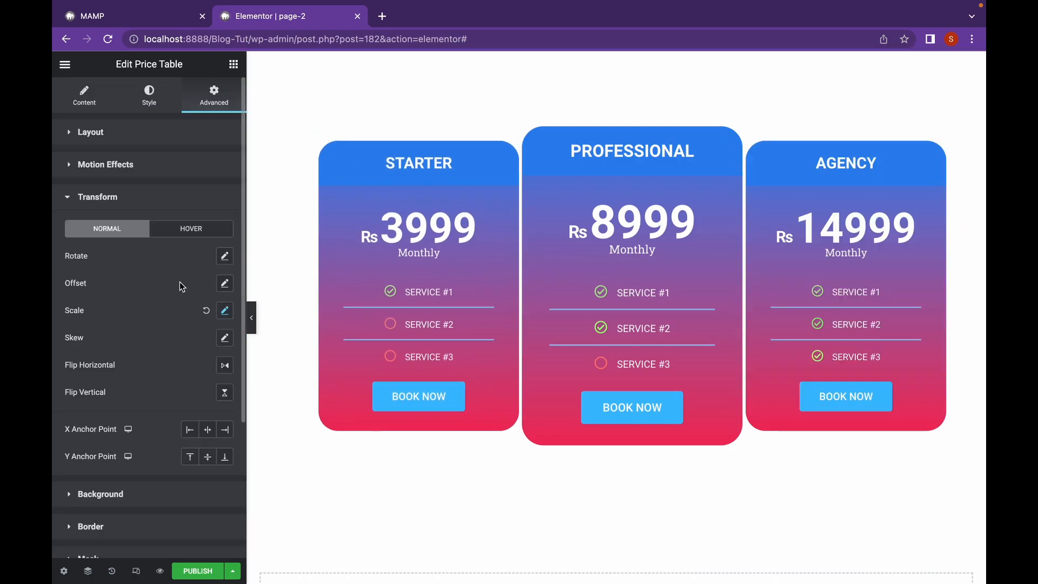
click(212, 310)
click(205, 239)
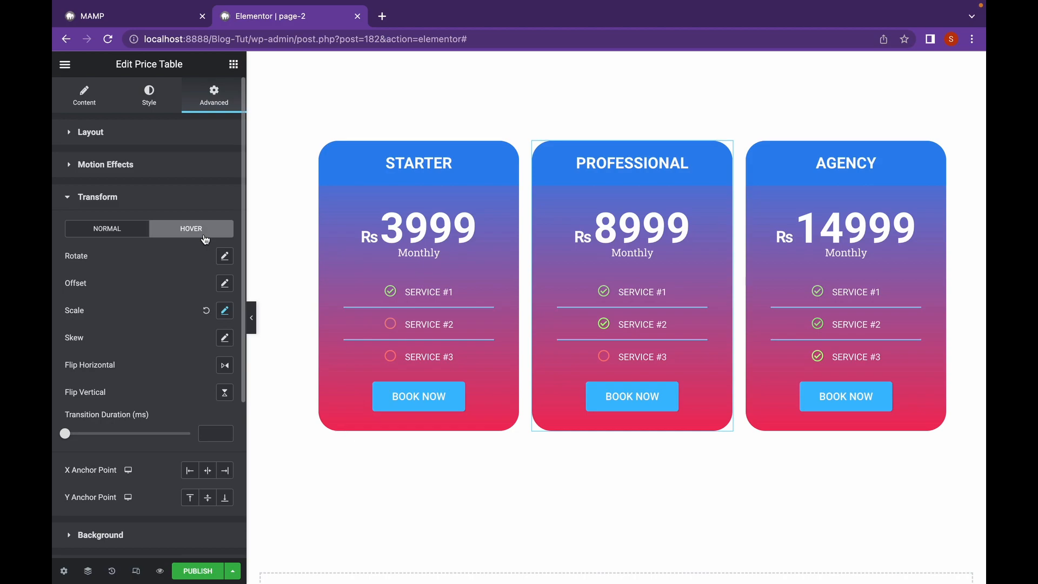
click(226, 311)
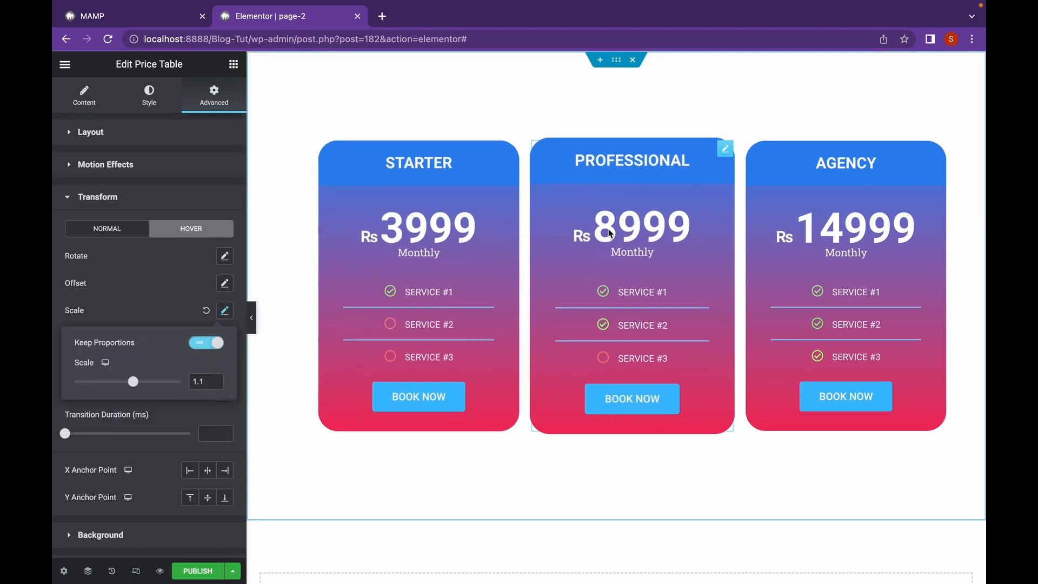